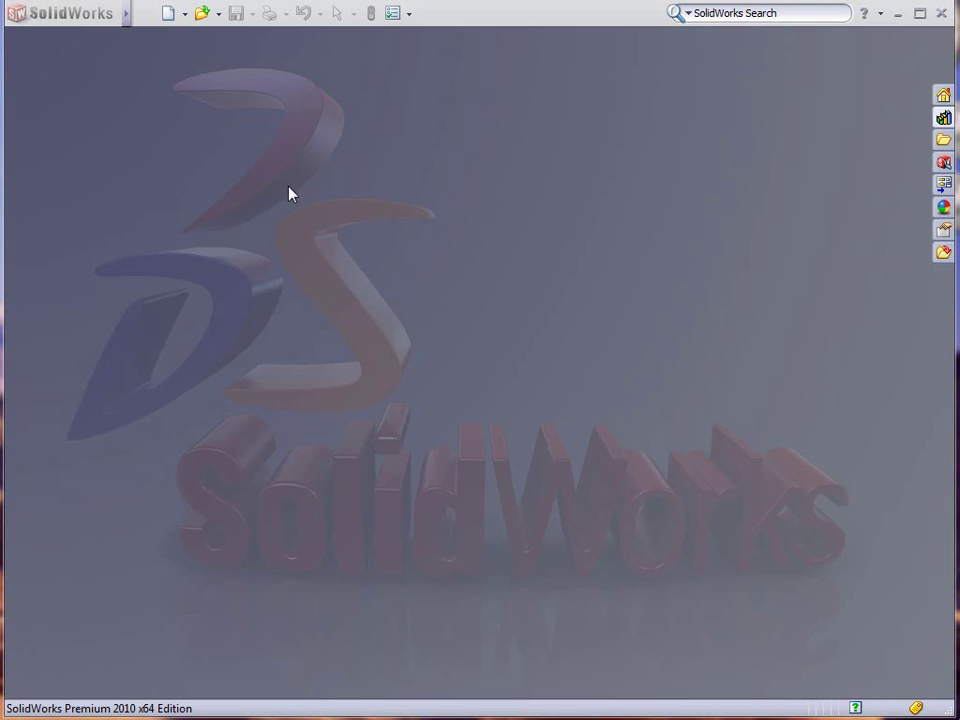
Step: Create a new part from the Part_IN template and start a sketch on the Right Plane
click(168, 14)
double_click(248, 150)
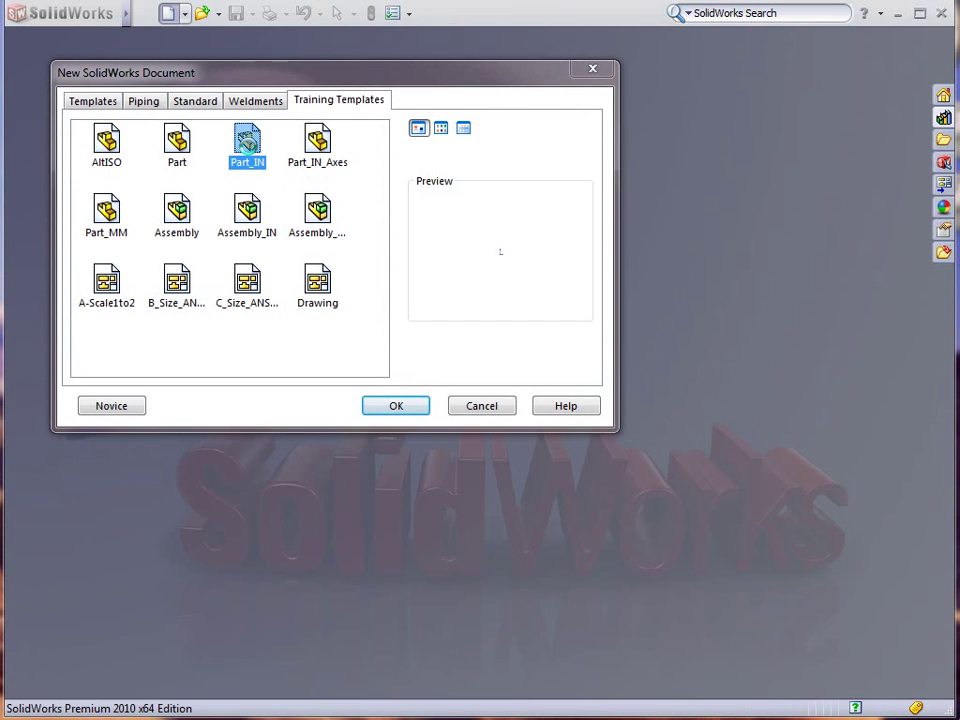
click(79, 243)
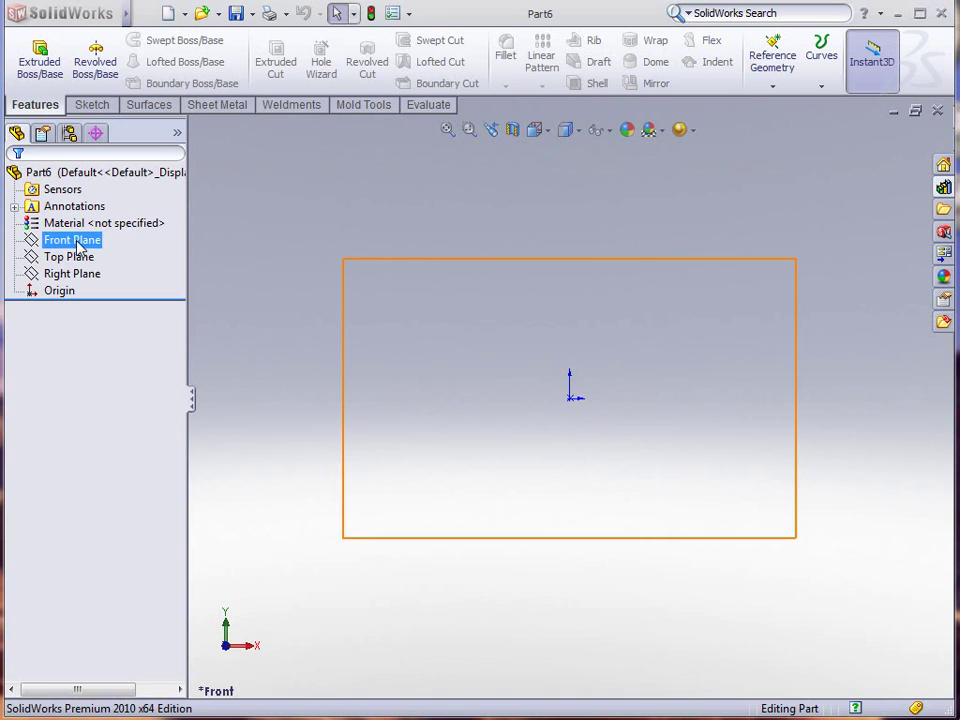
click(66, 273)
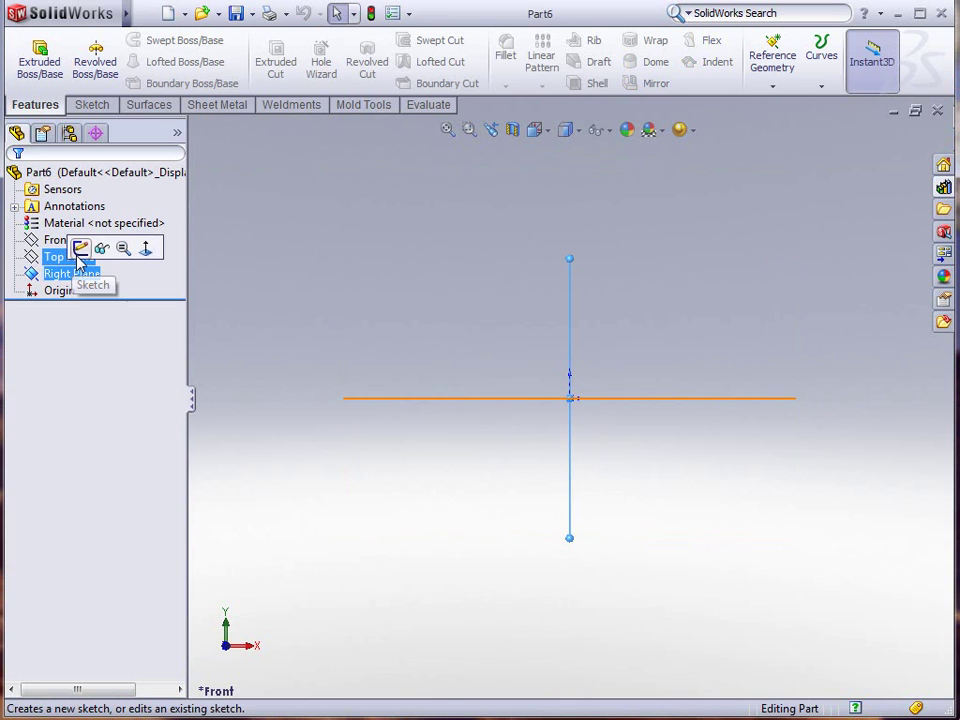
click(79, 256)
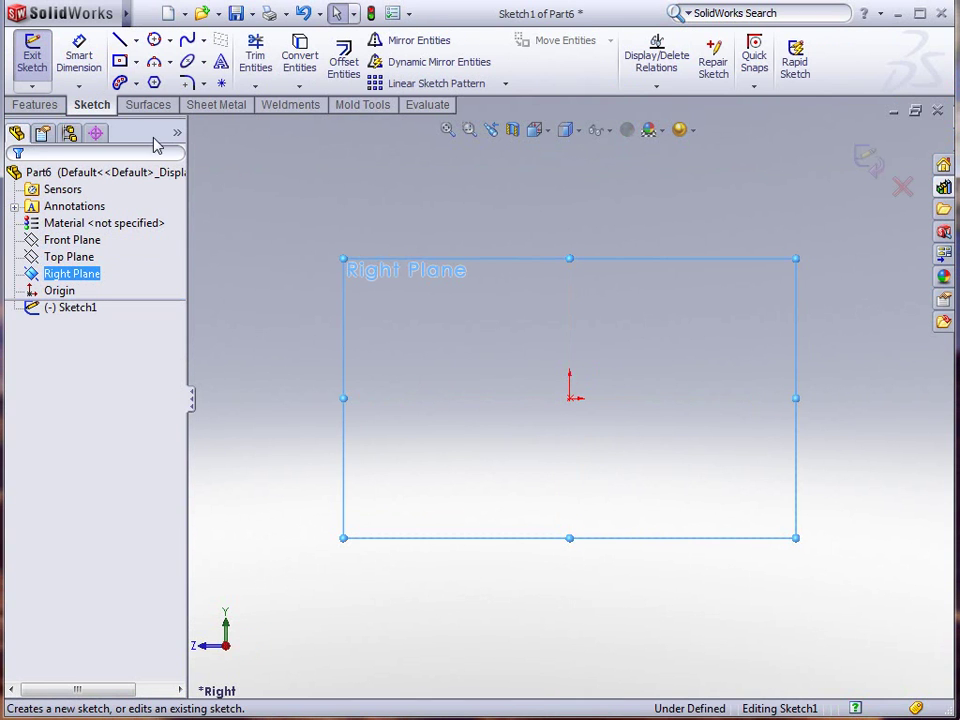
Step: Draw a vertical centerline rising straight up from the origin
key(s)
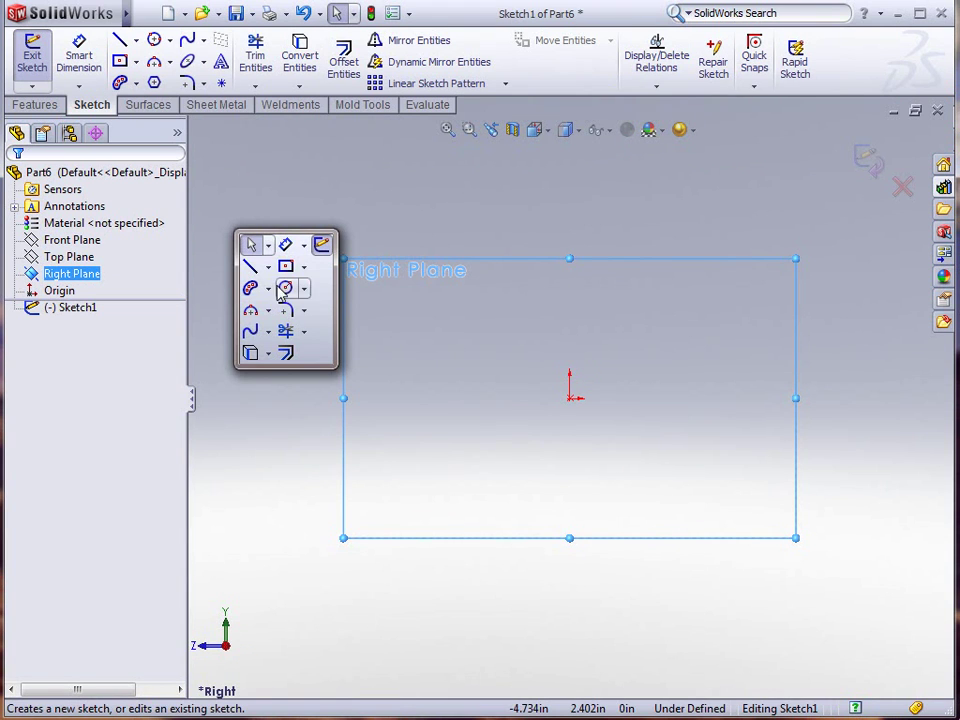
click(268, 267)
click(284, 309)
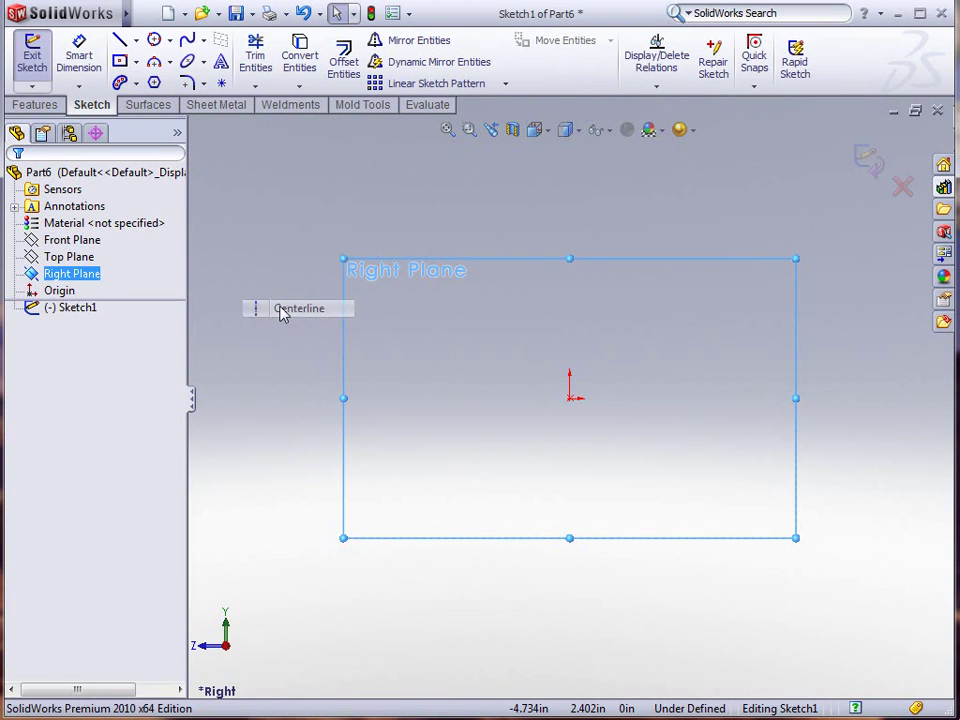
click(569, 398)
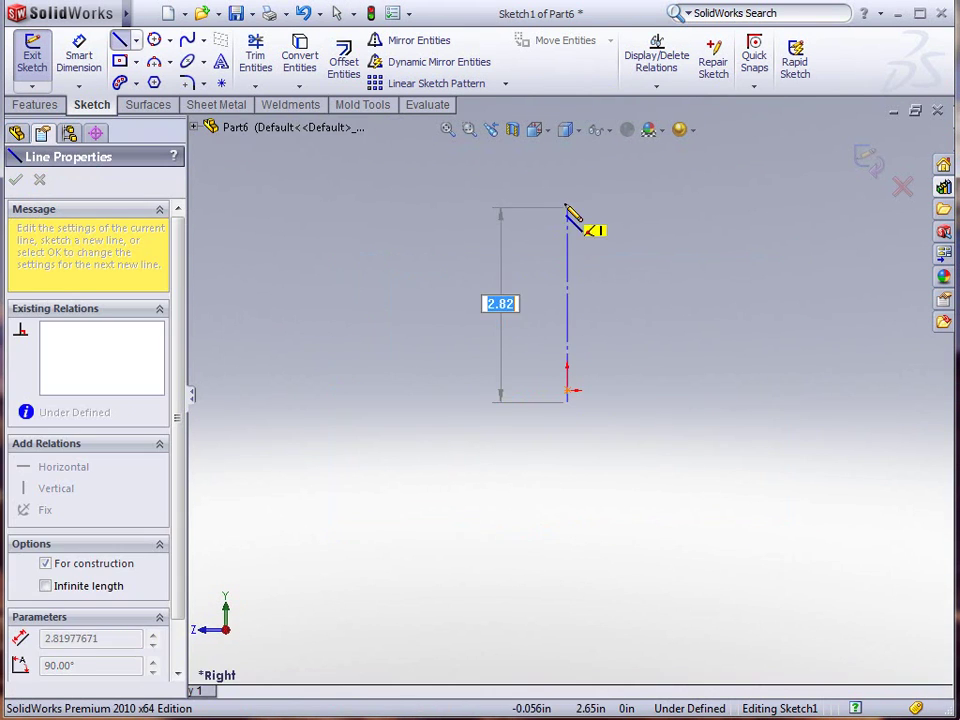
click(569, 178)
key(Escape)
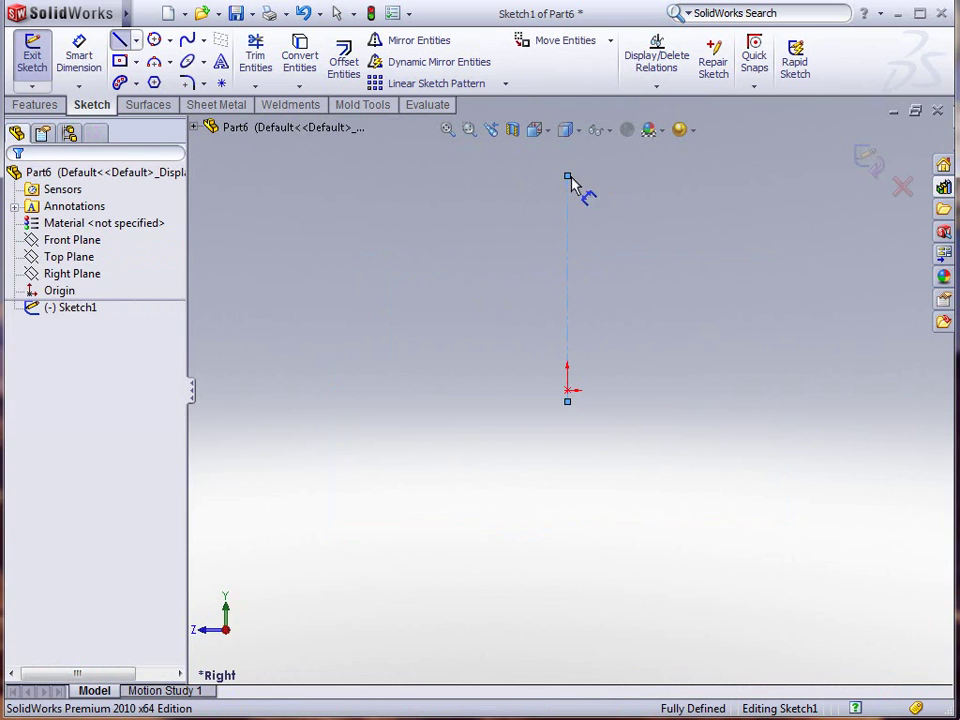
Step: Dimension the centerline's length to 8 inches
key(d)
click(566, 292)
click(495, 290)
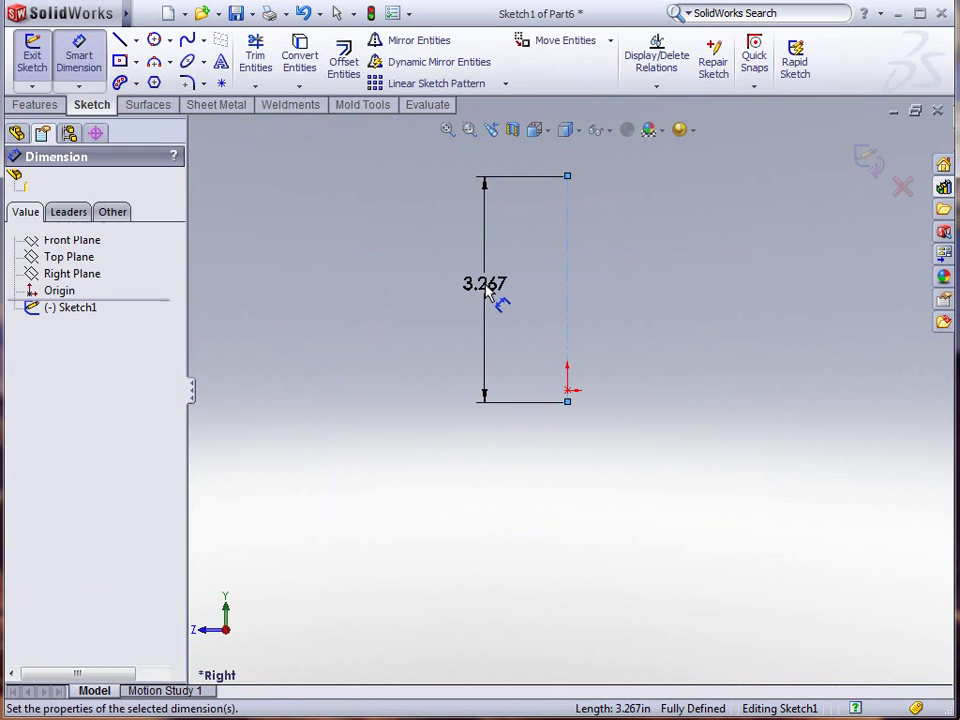
text(8)
key(Return)
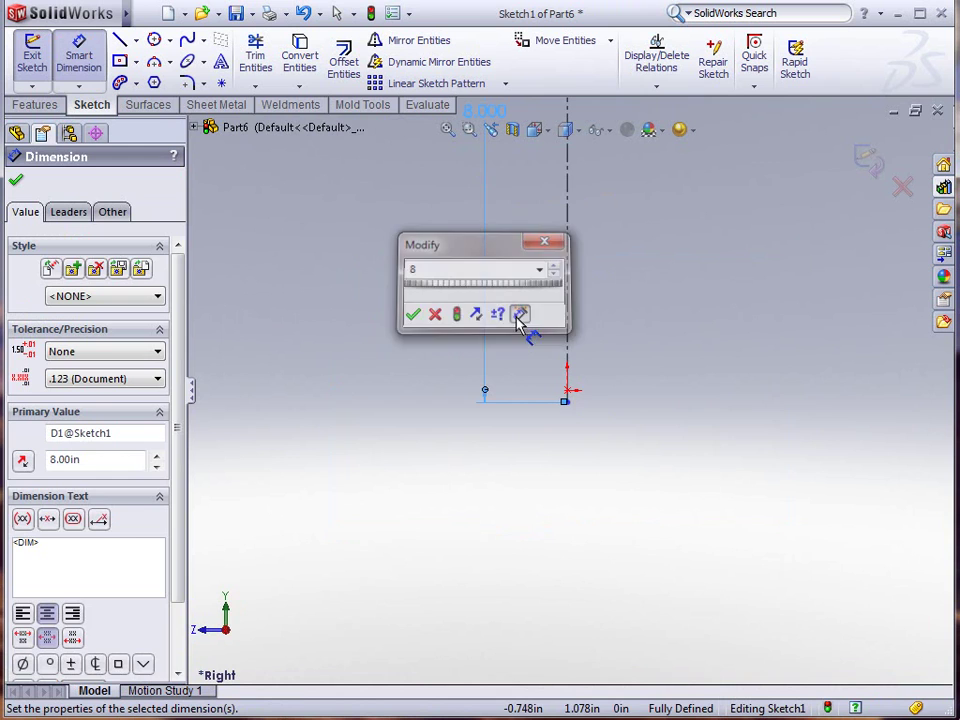
click(576, 435)
key(Escape)
Step: Make the centerline's bottom endpoint coincident with the origin and fit the sketch in view
click(567, 400)
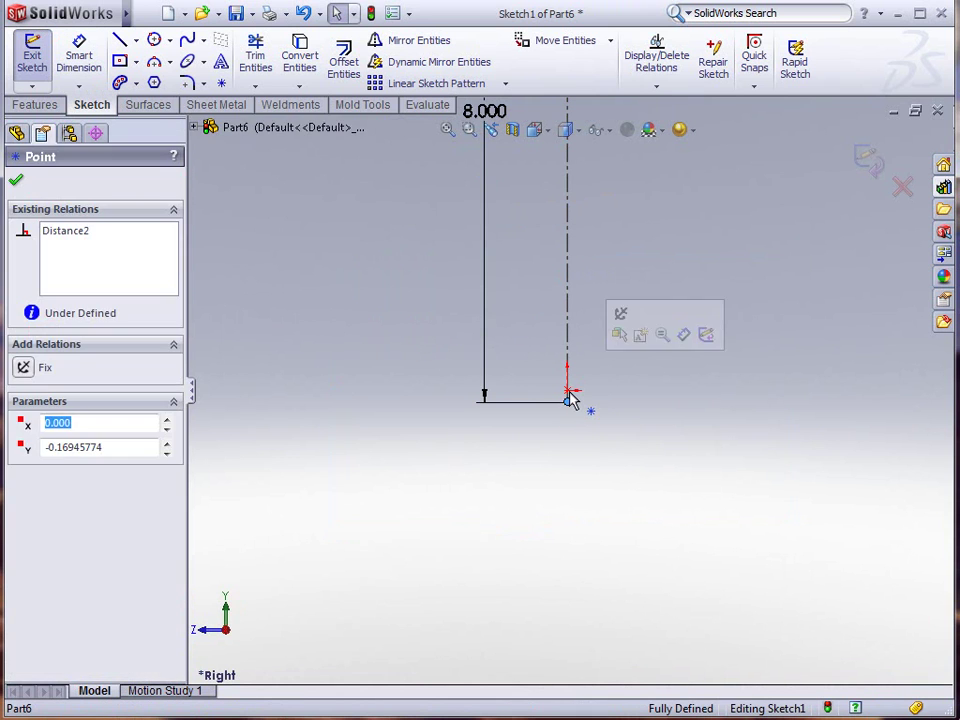
ctrl+click(568, 393)
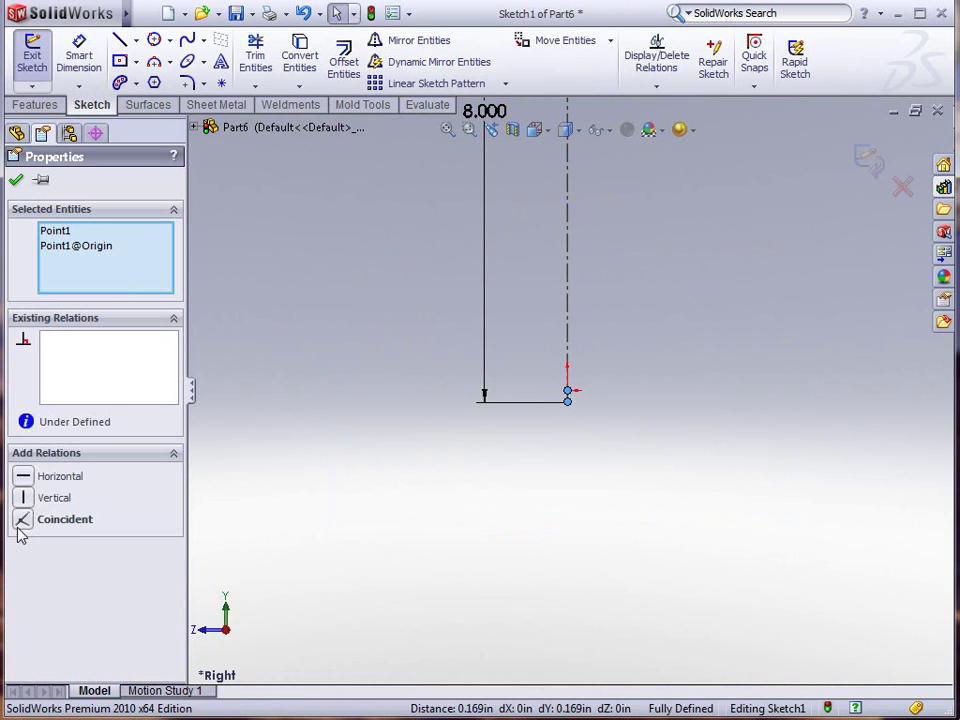
click(50, 519)
key(f)
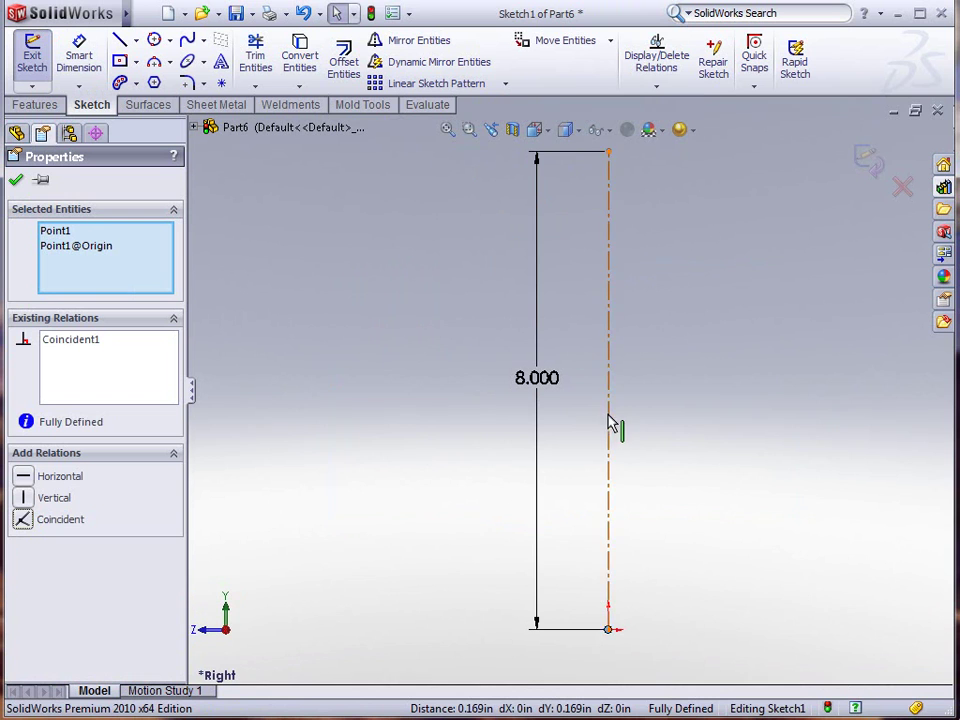
scroll(615, 400, up, 2)
scroll(633, 266, down, 1)
Step: Draw a small arc at the centerline top and a stepped line profile ending in a long horizontal line
key(s)
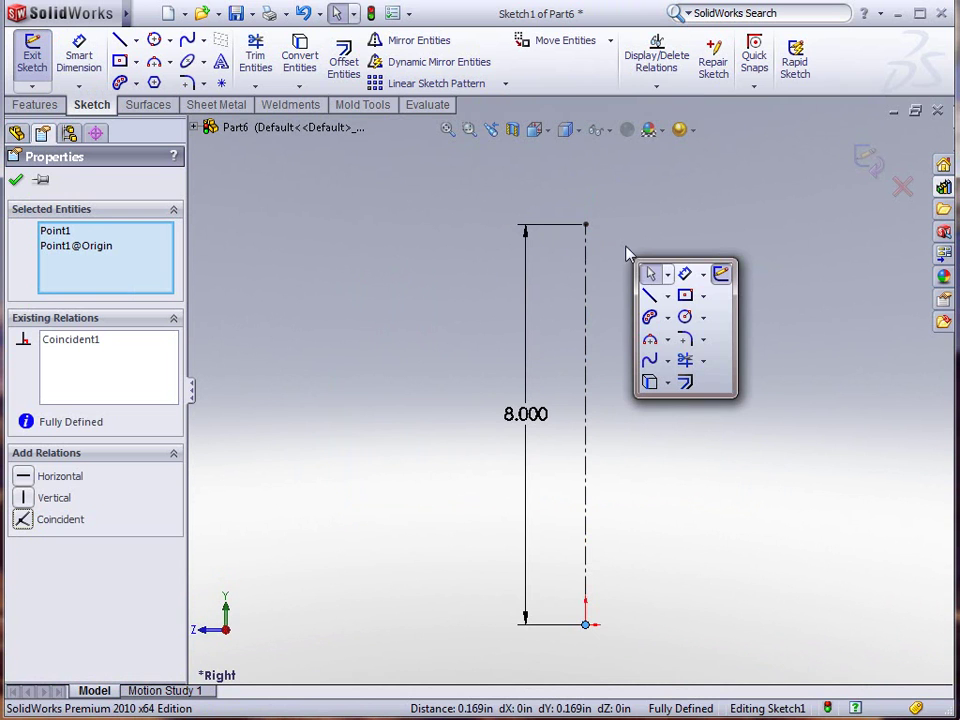
click(652, 341)
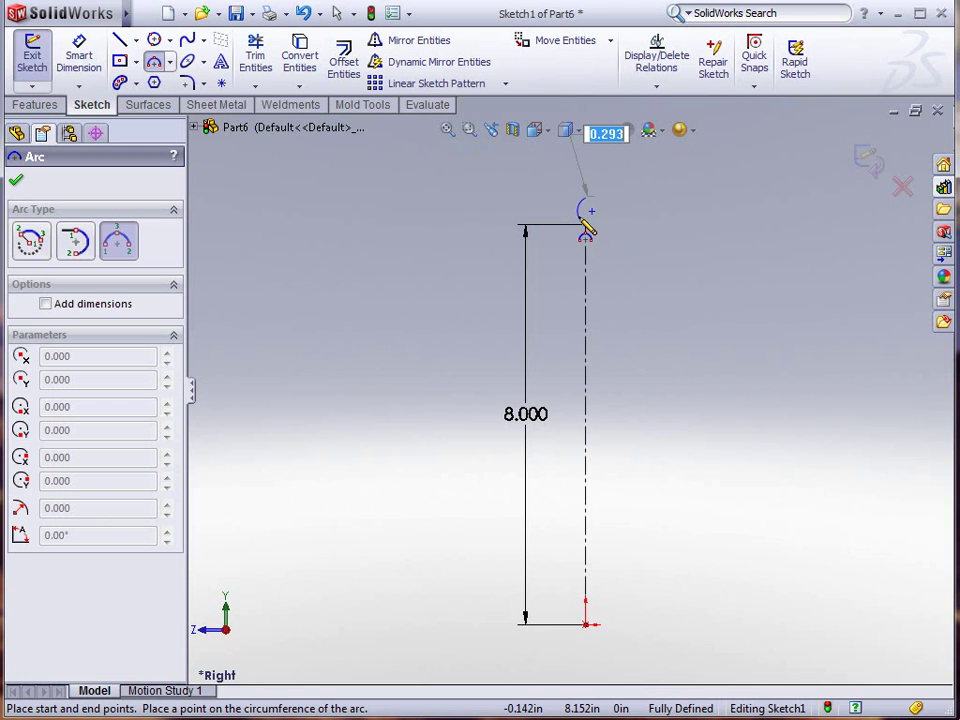
click(586, 224)
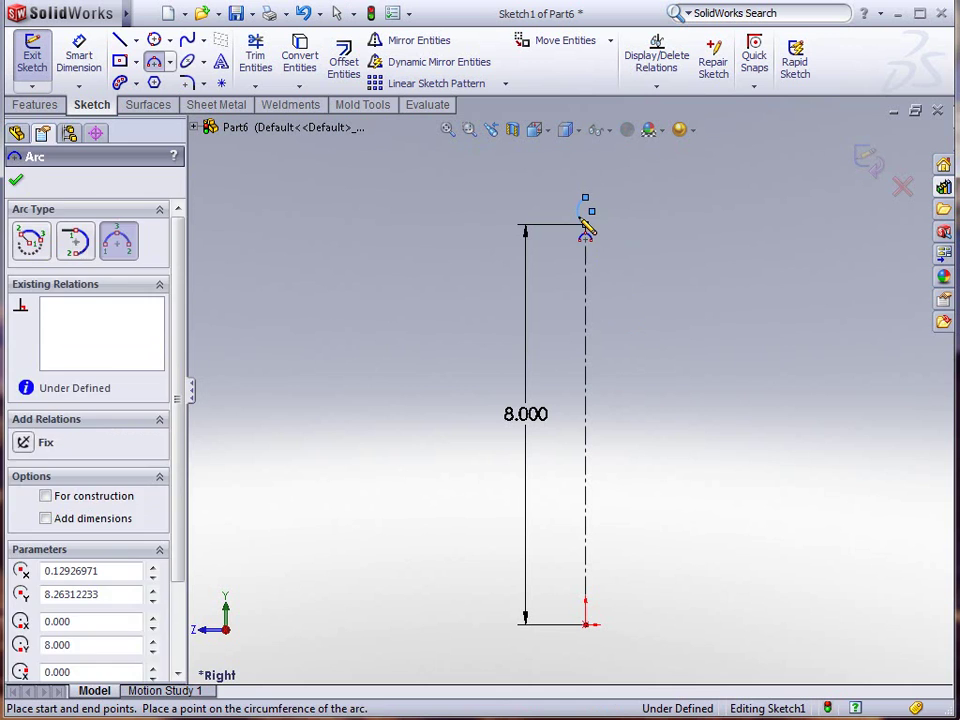
key(l)
click(586, 199)
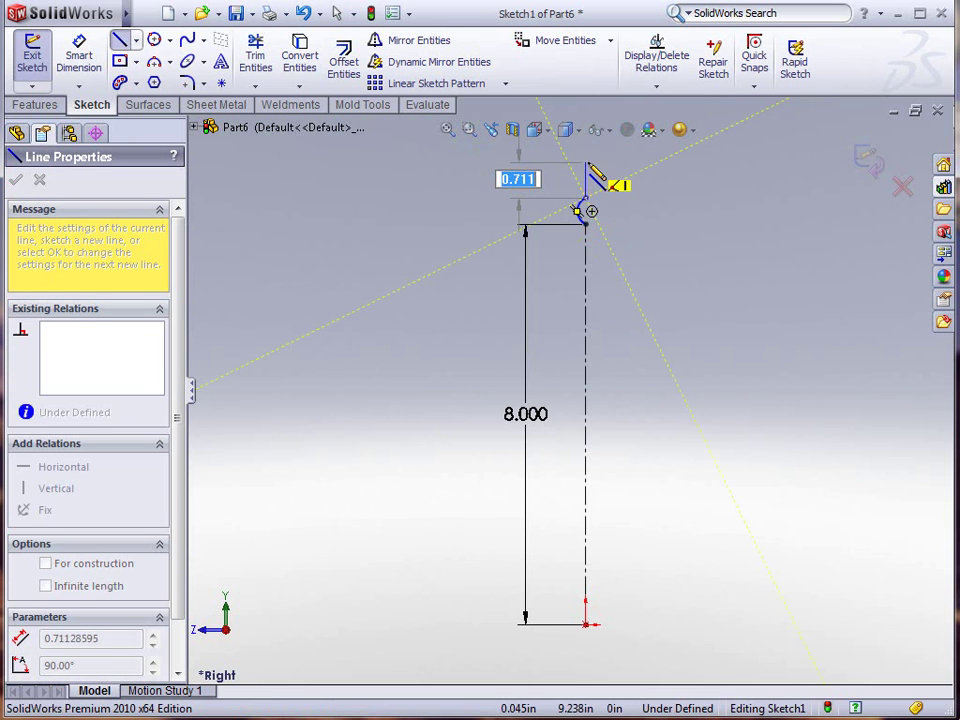
click(586, 162)
click(613, 162)
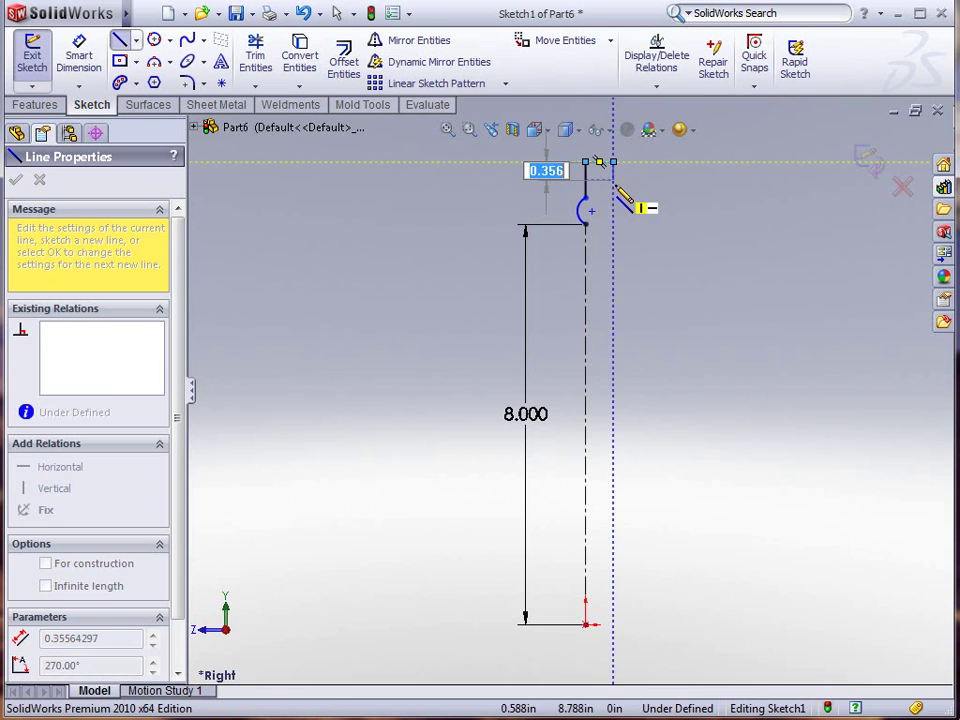
click(613, 177)
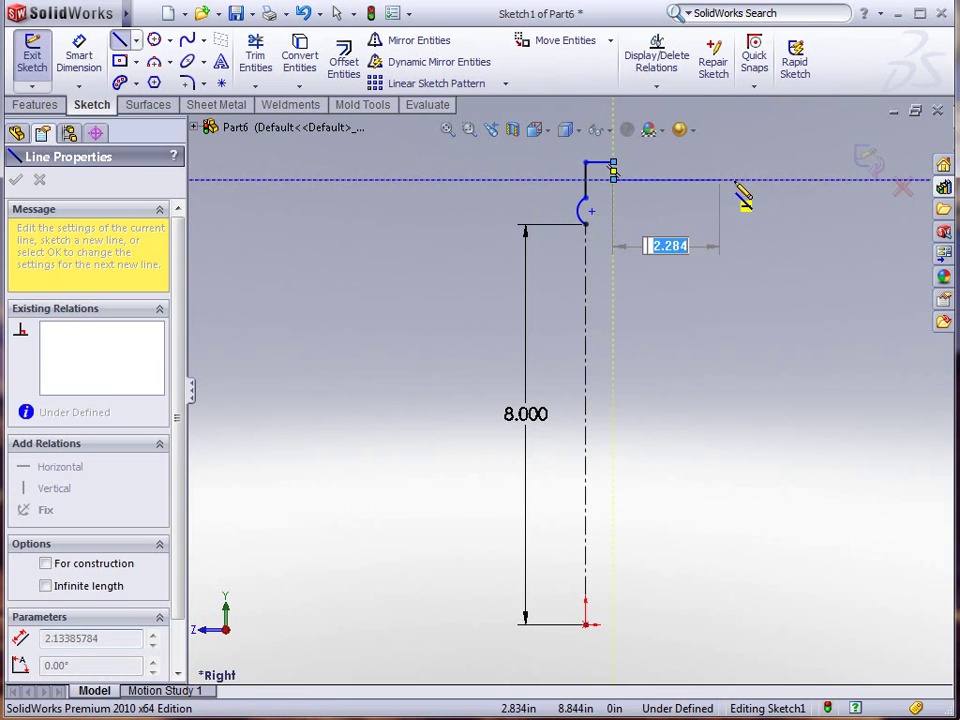
click(808, 179)
key(Escape)
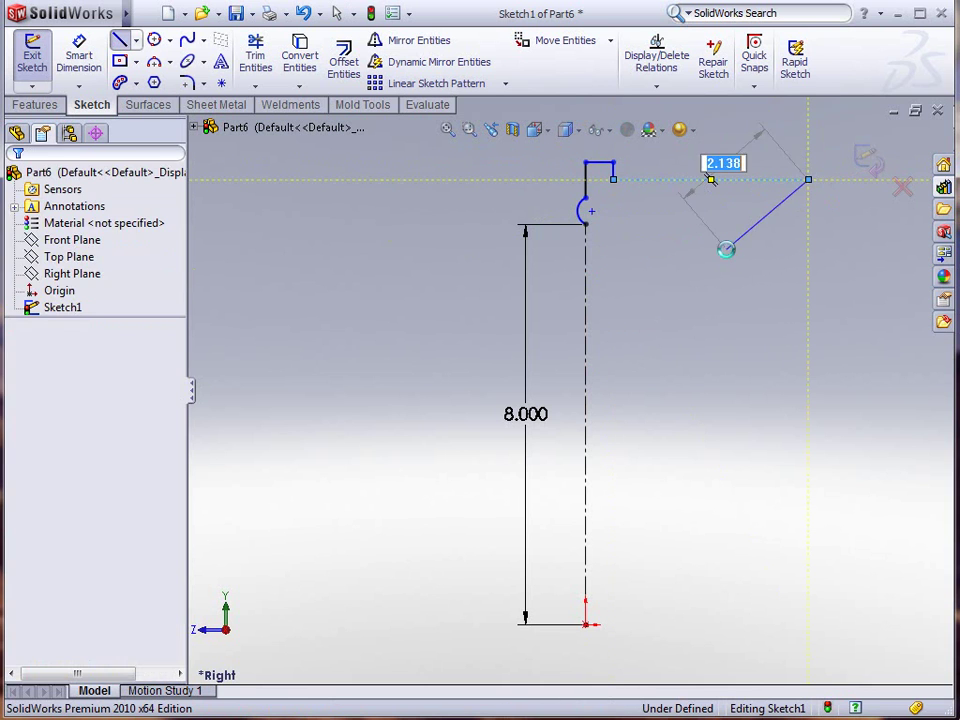
Step: Add a short vertical line rising from the long horizontal line
key(l)
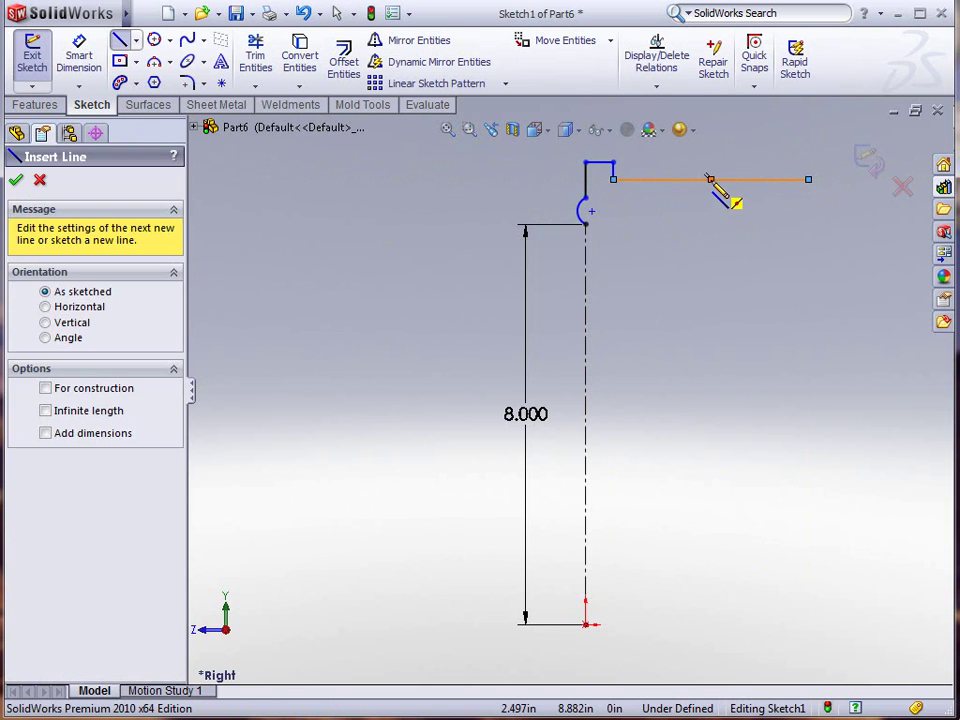
click(710, 179)
click(710, 138)
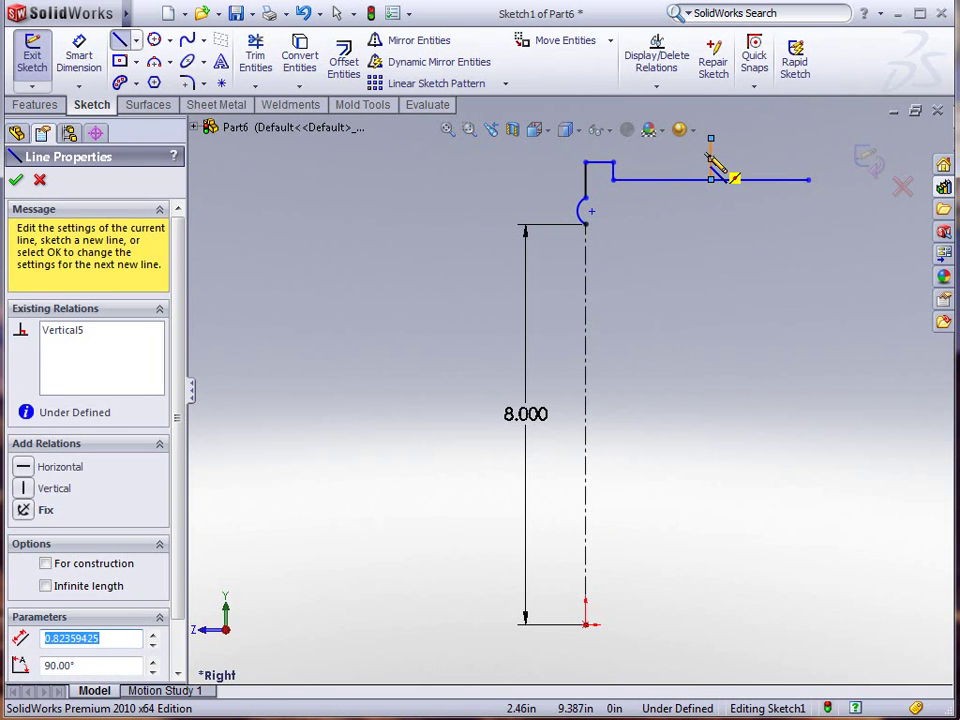
key(Escape)
click(711, 160)
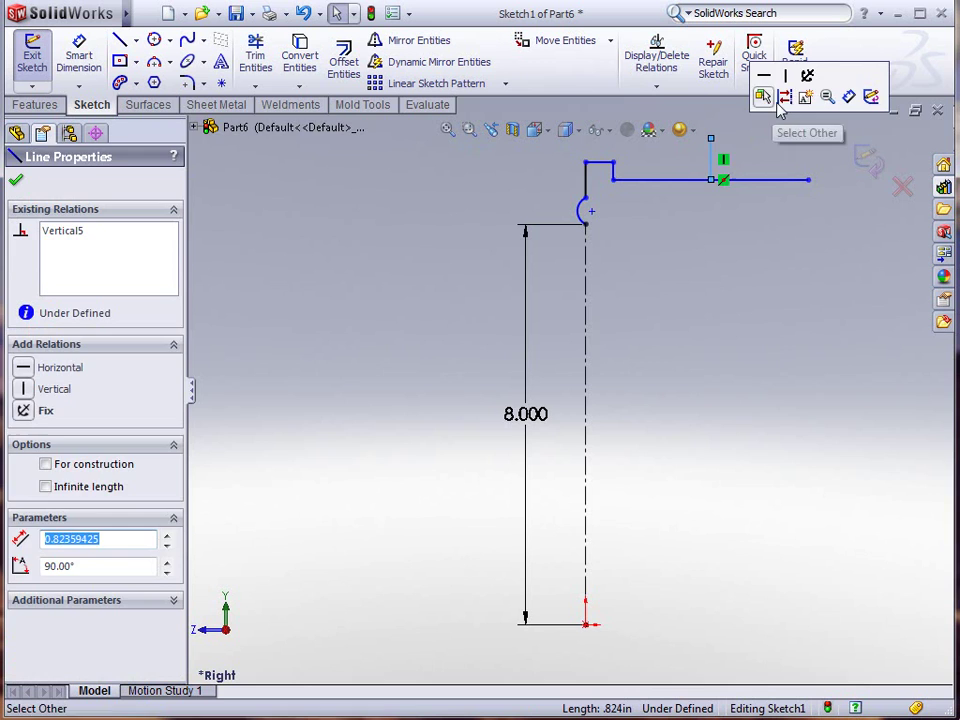
key(Escape)
scroll(669, 227, up, 2)
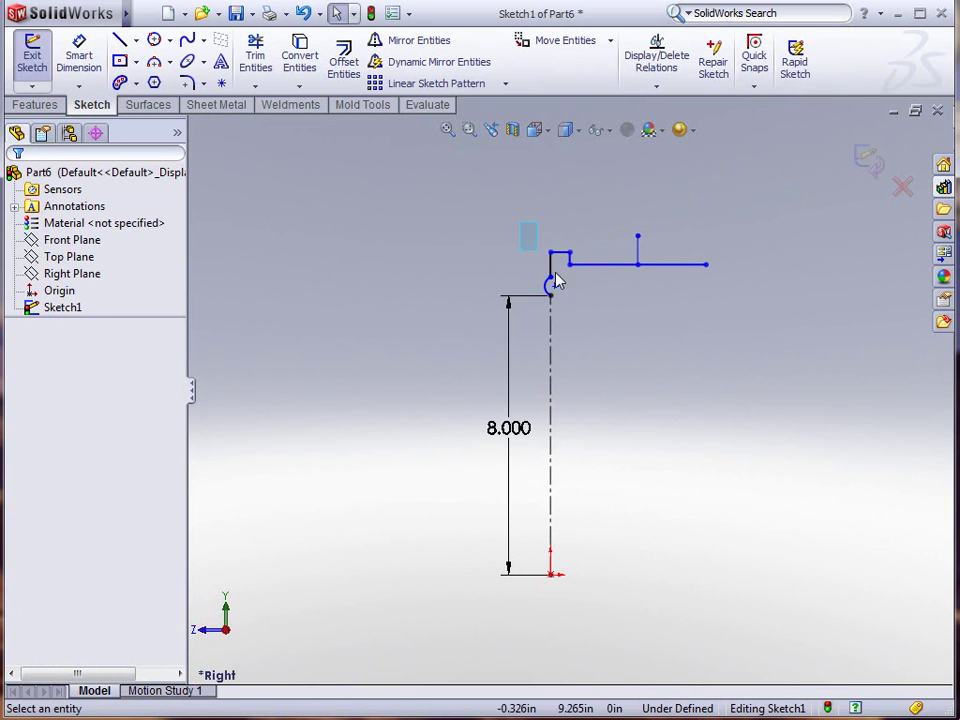
Step: Mirror the small arc and stepped lines about the short vertical line
drag(519, 222, 594, 317)
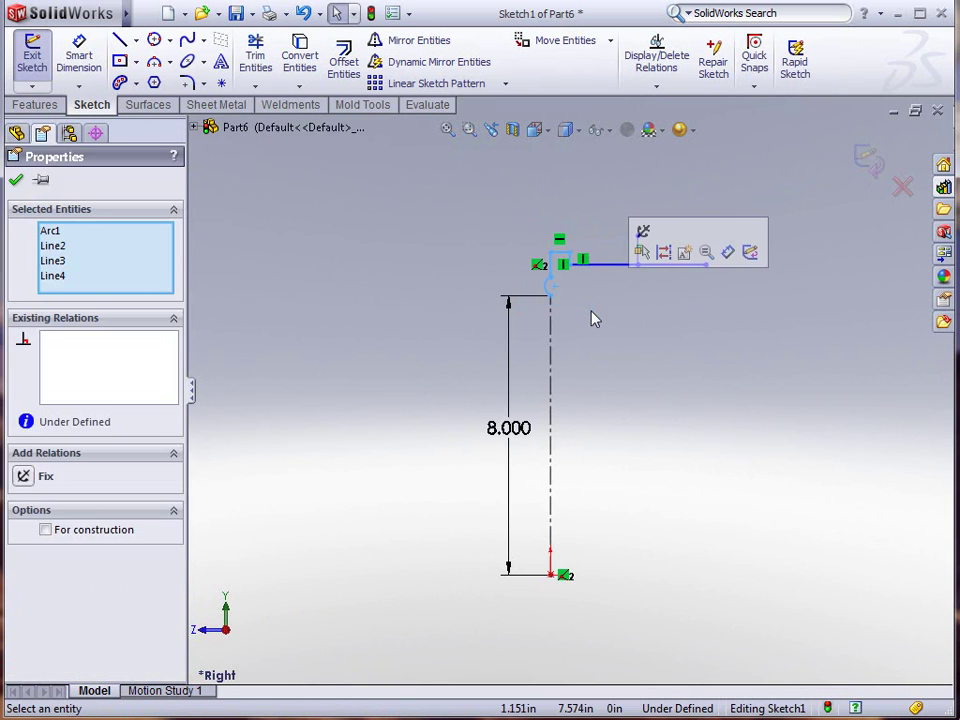
click(410, 42)
click(97, 421)
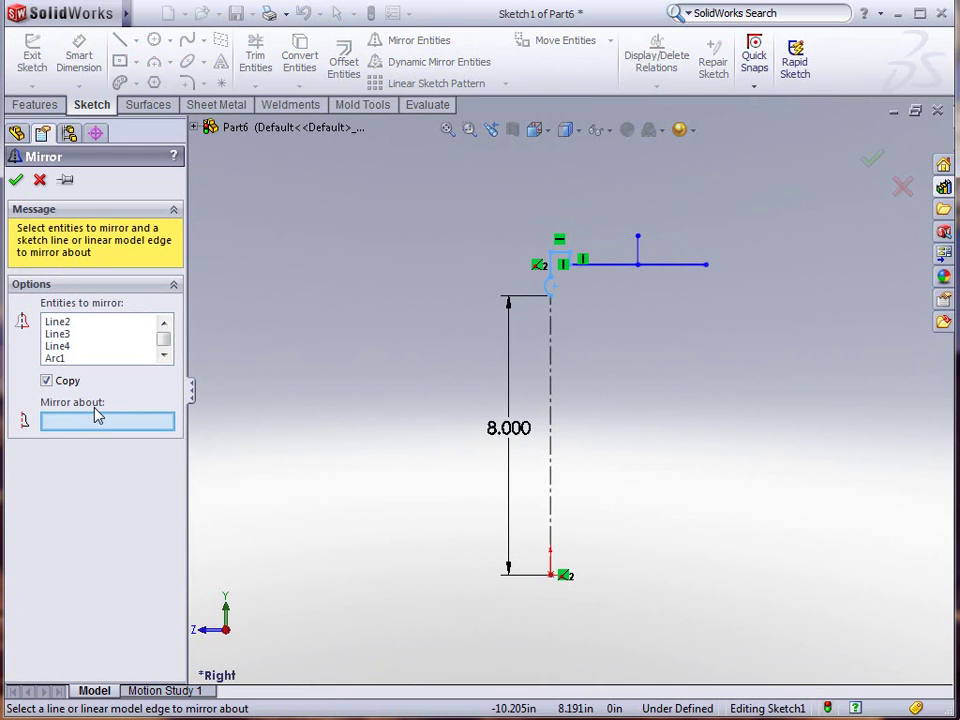
click(641, 263)
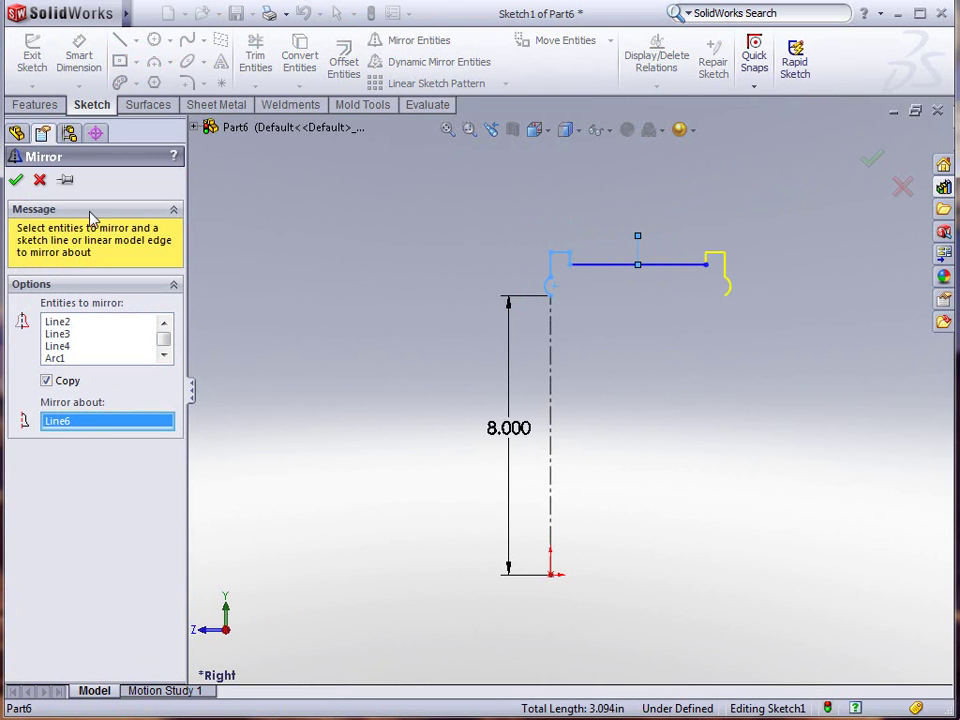
click(16, 180)
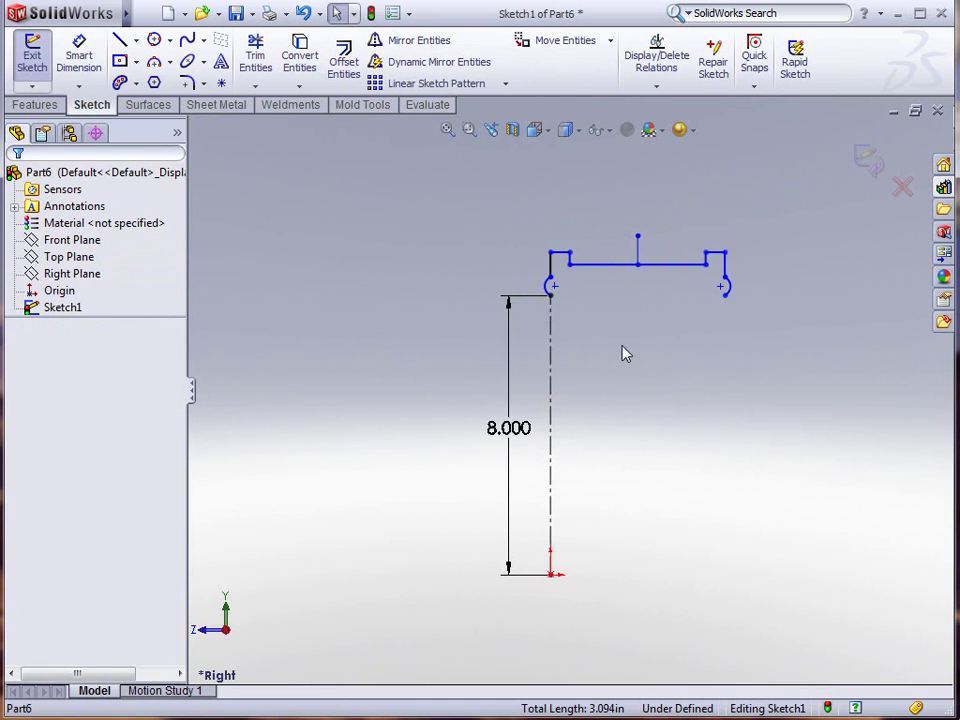
Step: Dimension the distance between the outer vertical lines to 10 inches
key(d)
click(551, 266)
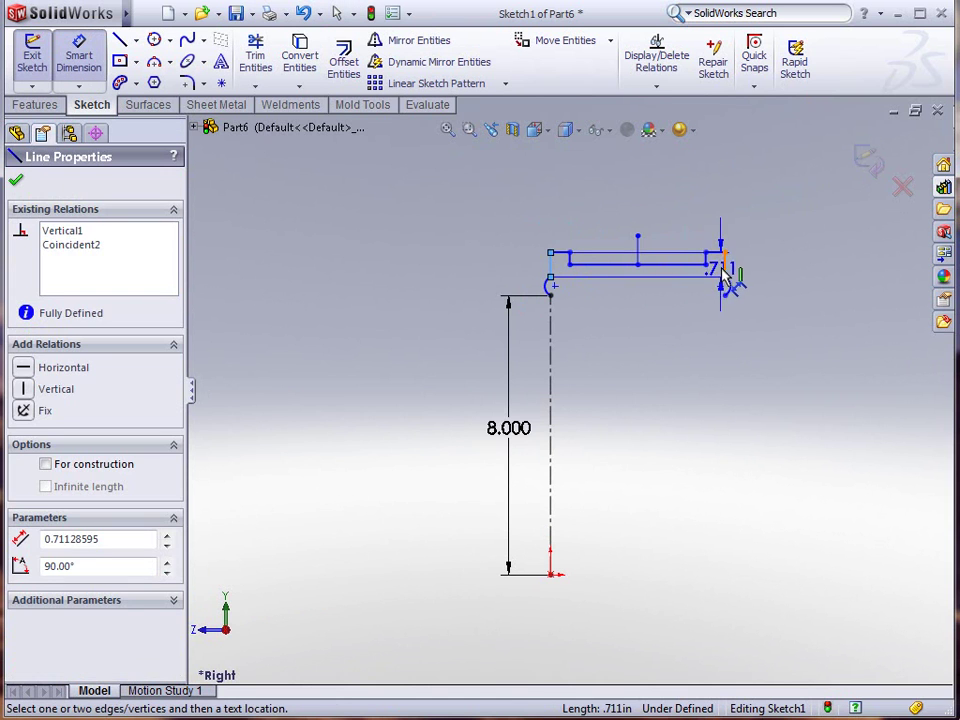
click(727, 272)
click(630, 210)
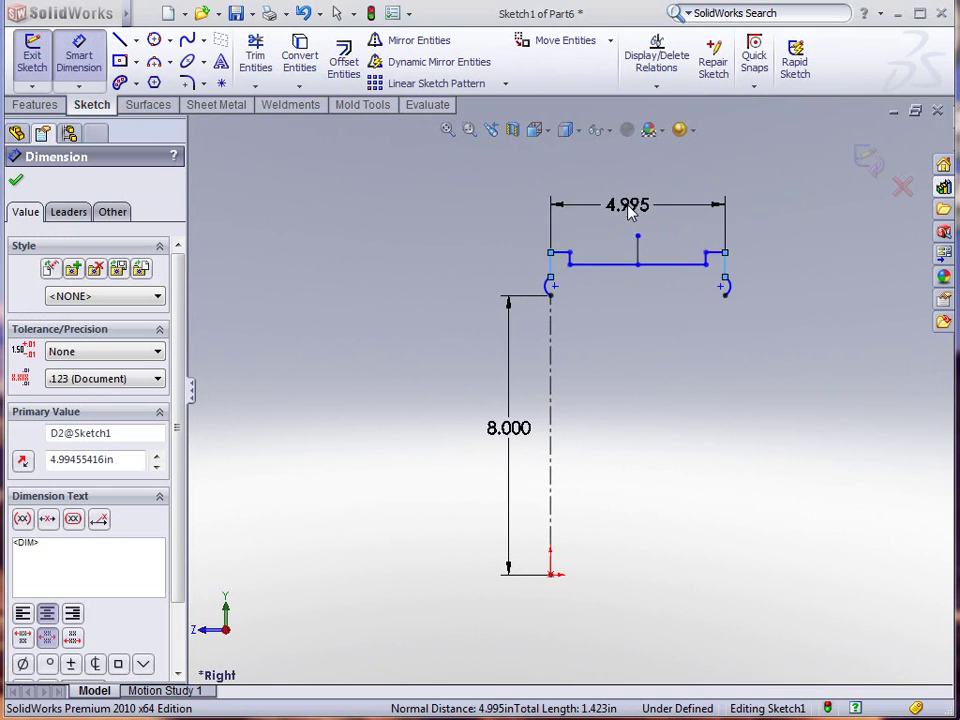
text(10)
key(Return)
key(Escape)
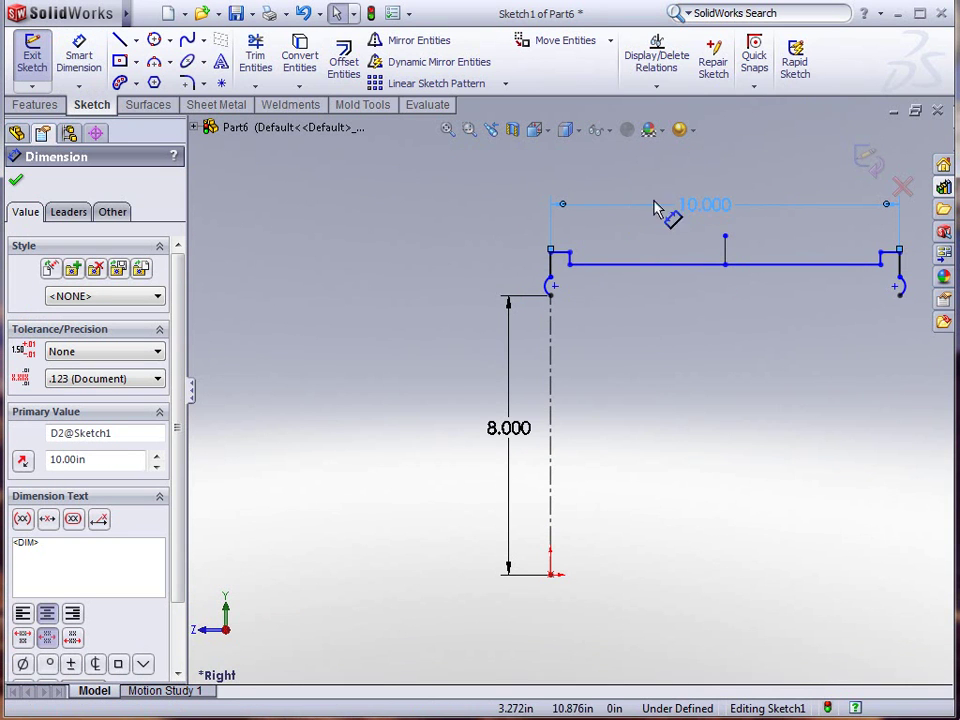
scroll(753, 386, up, 2)
scroll(786, 407, down, 3)
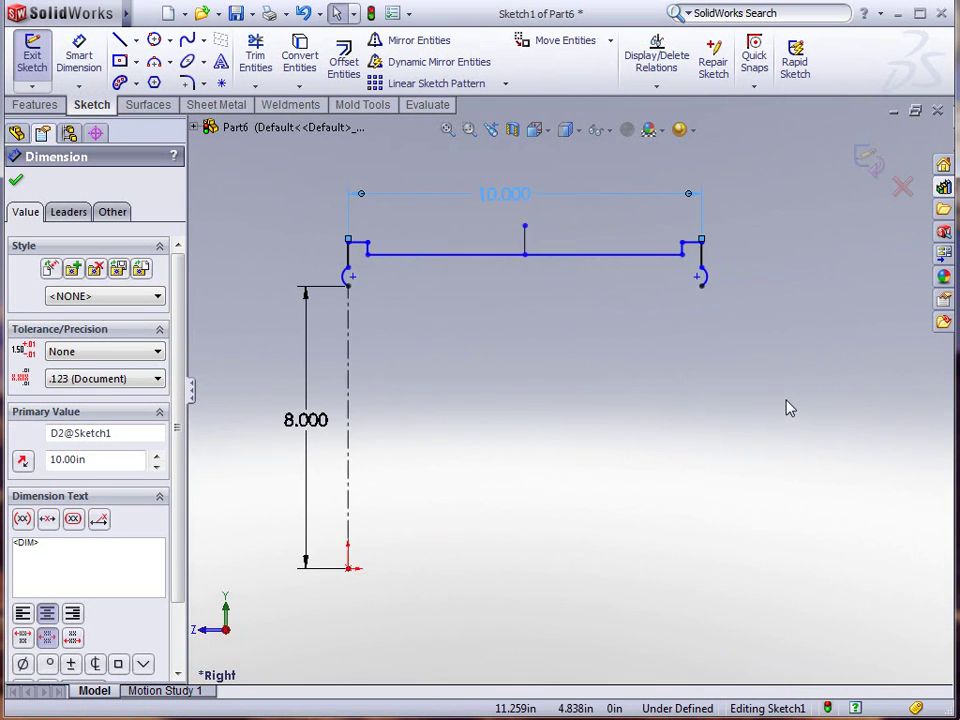
scroll(785, 405, down, 1)
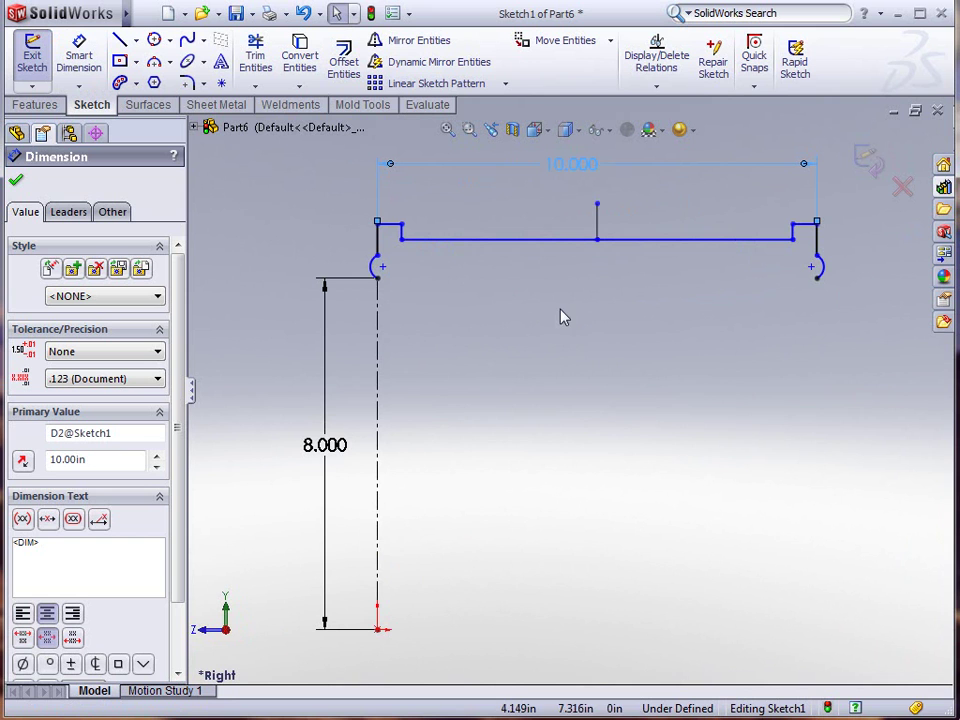
Step: Draw a 3-point arc descending from the left rim curl toward the hub
click(155, 64)
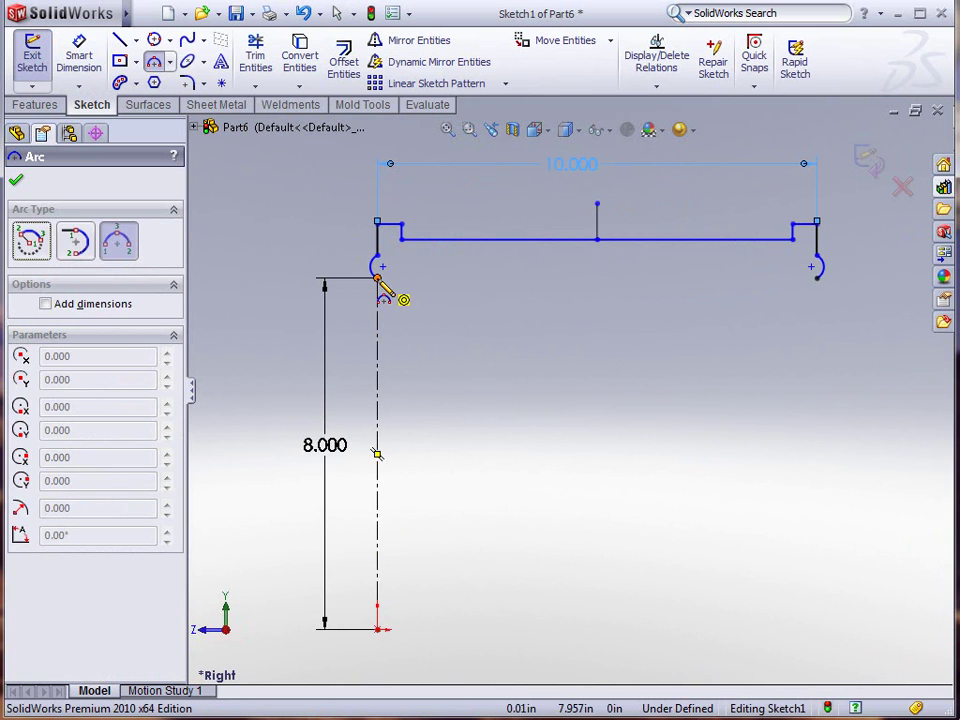
click(378, 279)
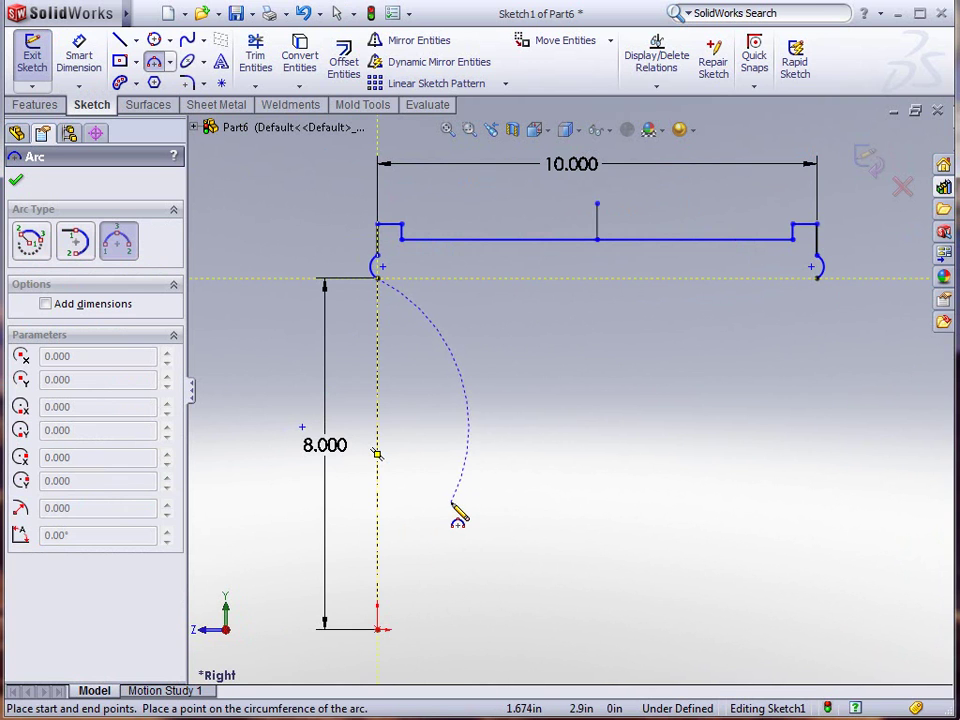
click(445, 550)
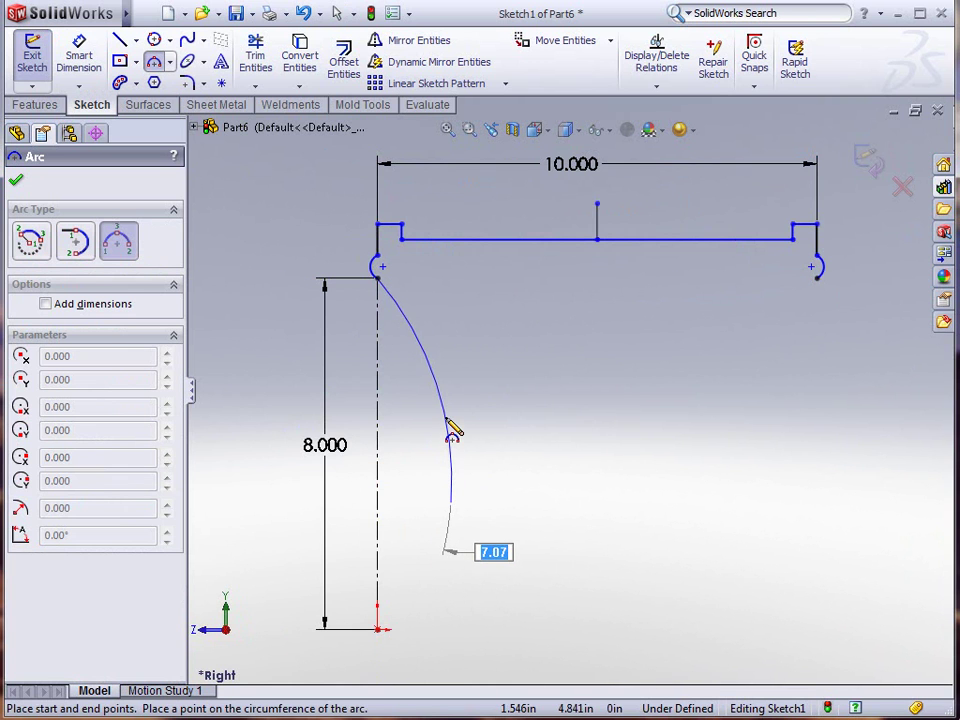
click(449, 427)
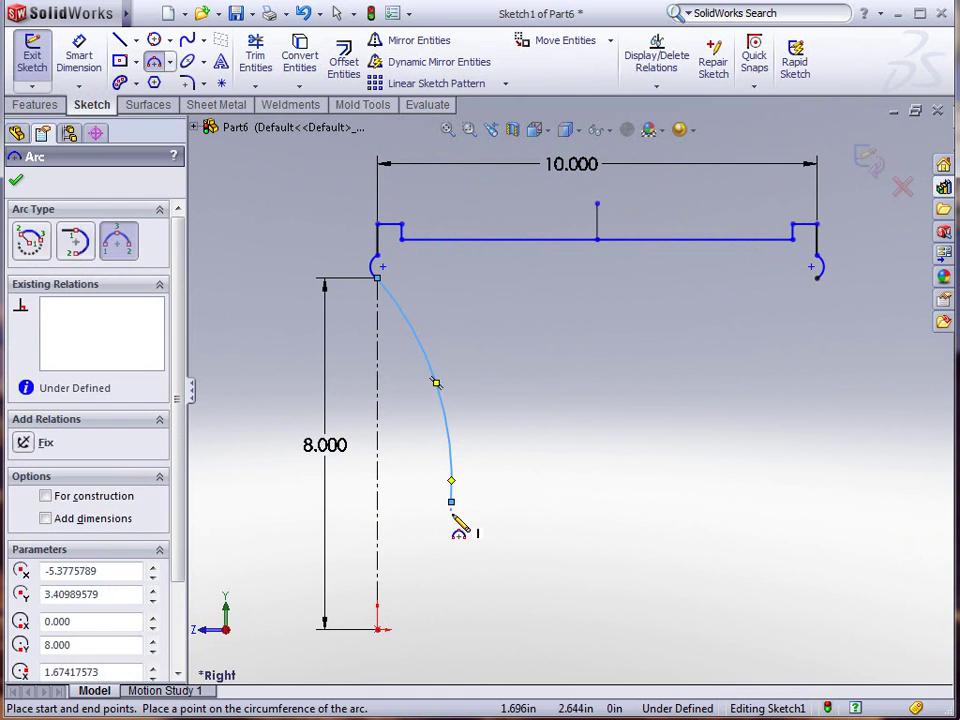
Step: Draw the rectangular hub block lines from the arc's lower end
key(l)
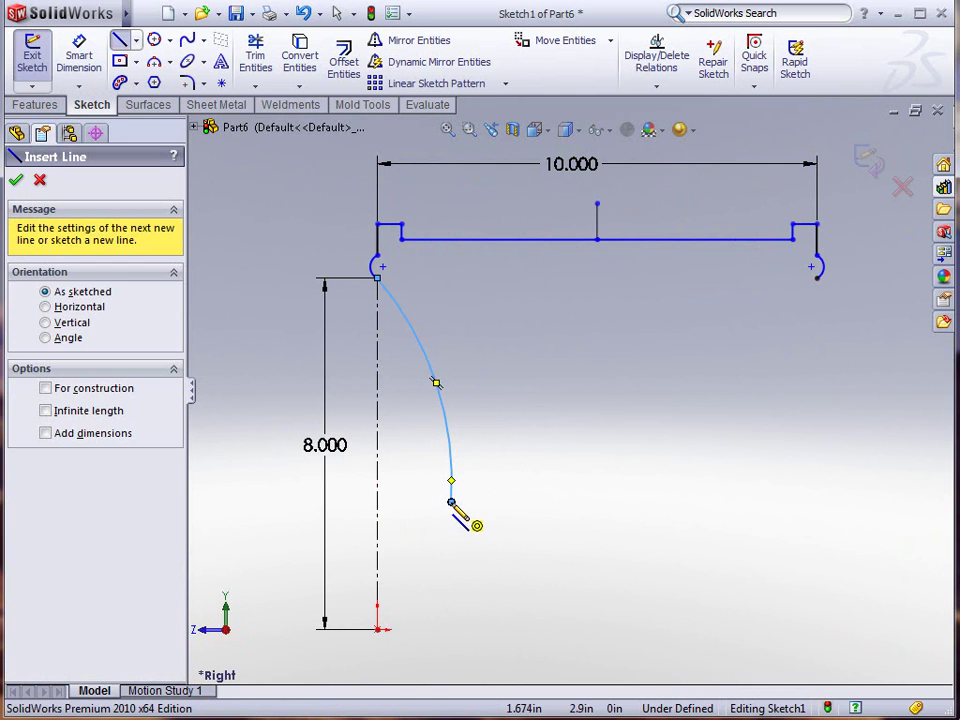
click(451, 502)
click(411, 501)
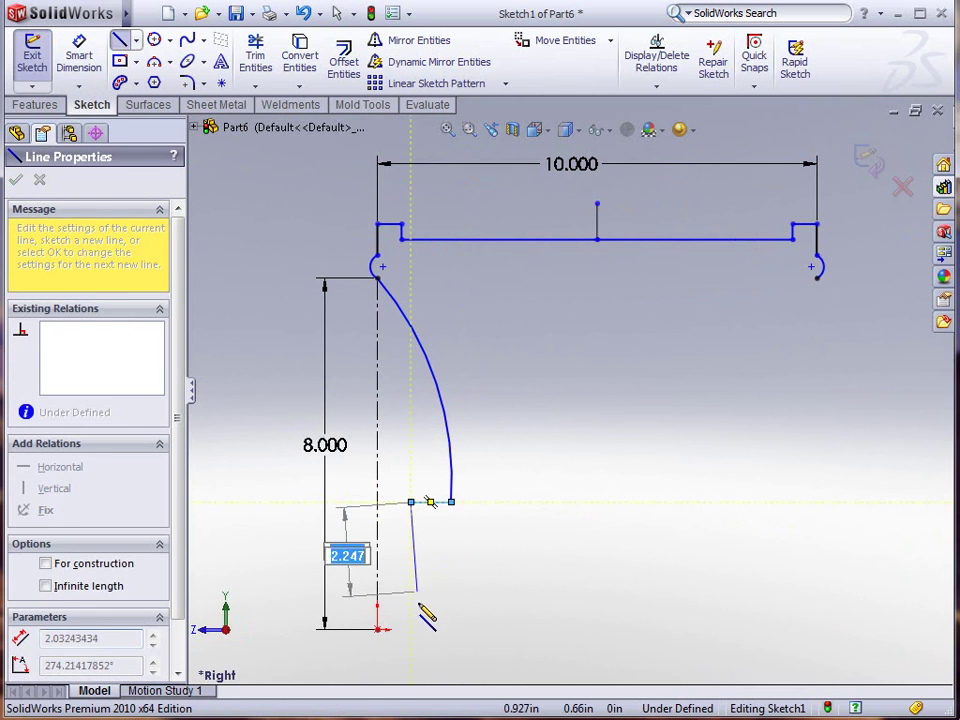
click(411, 629)
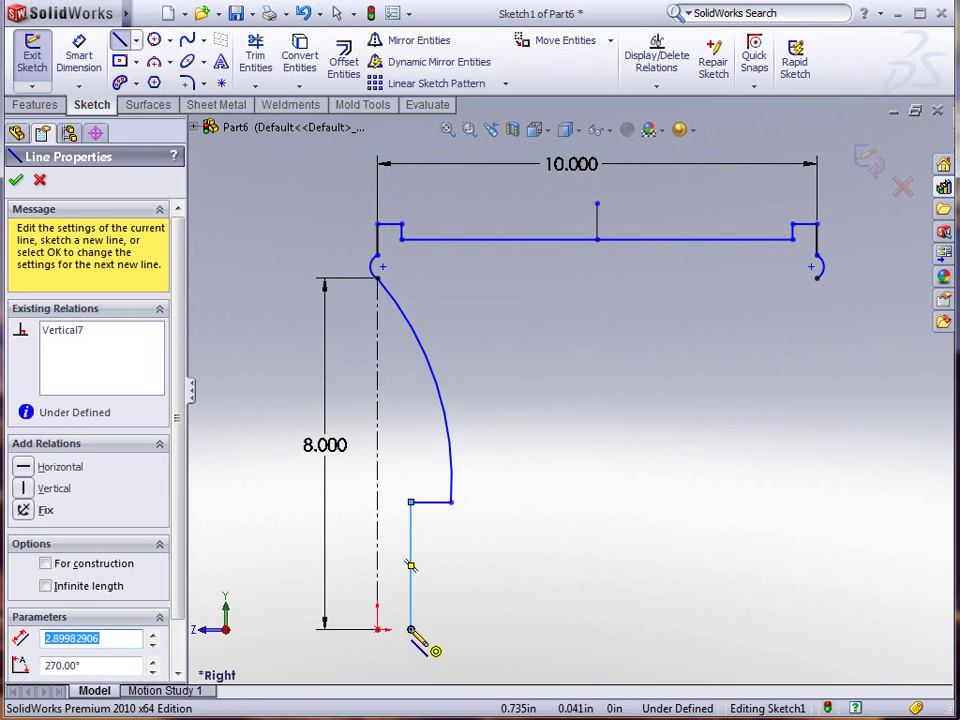
click(549, 629)
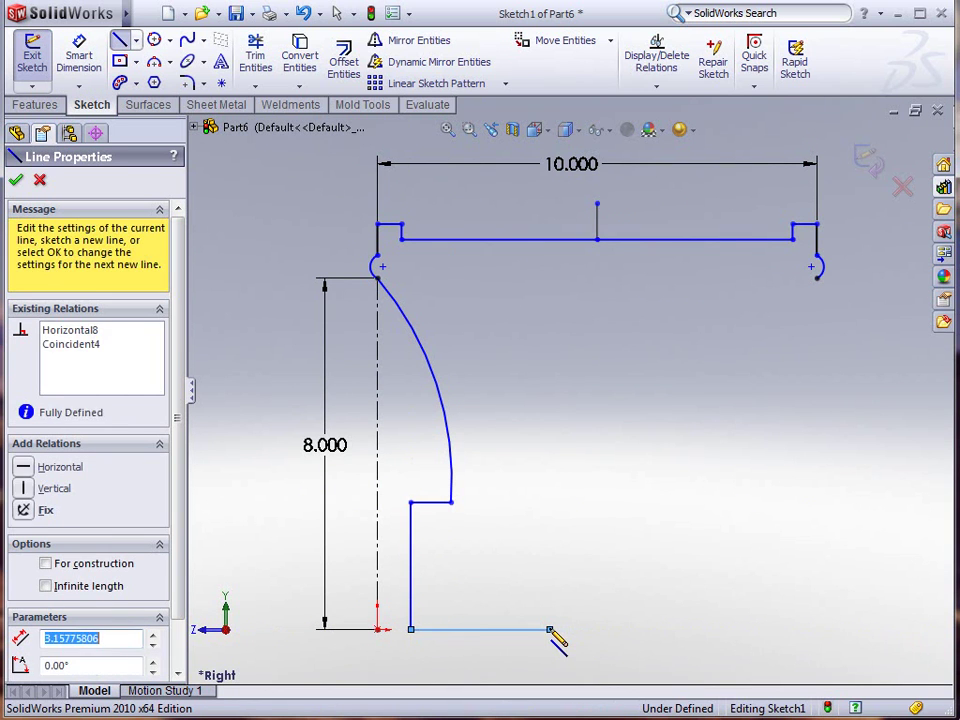
click(549, 502)
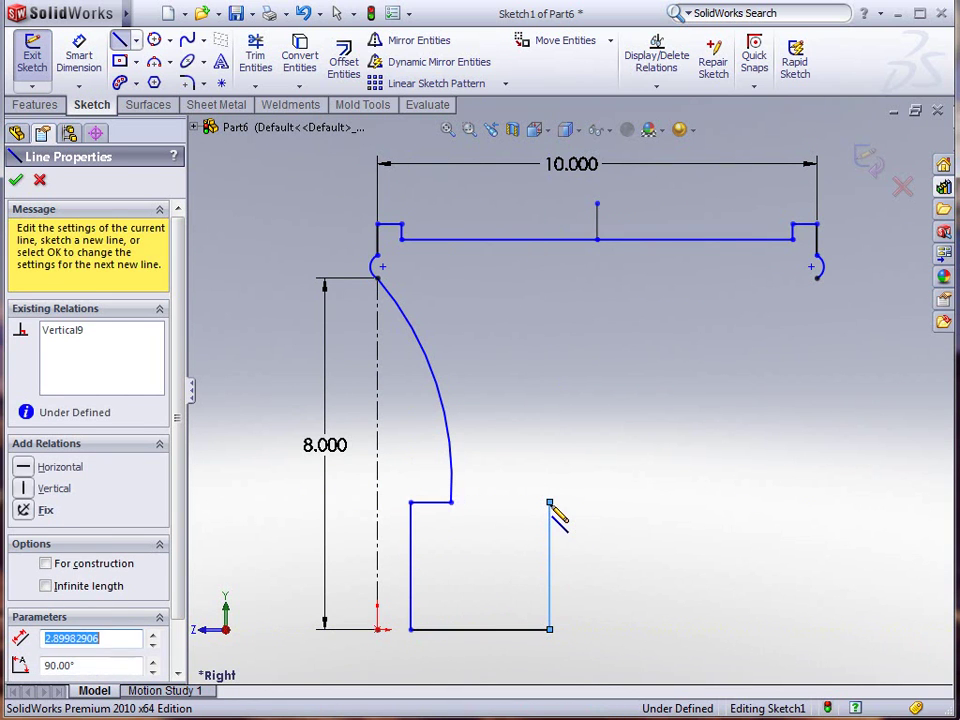
click(494, 502)
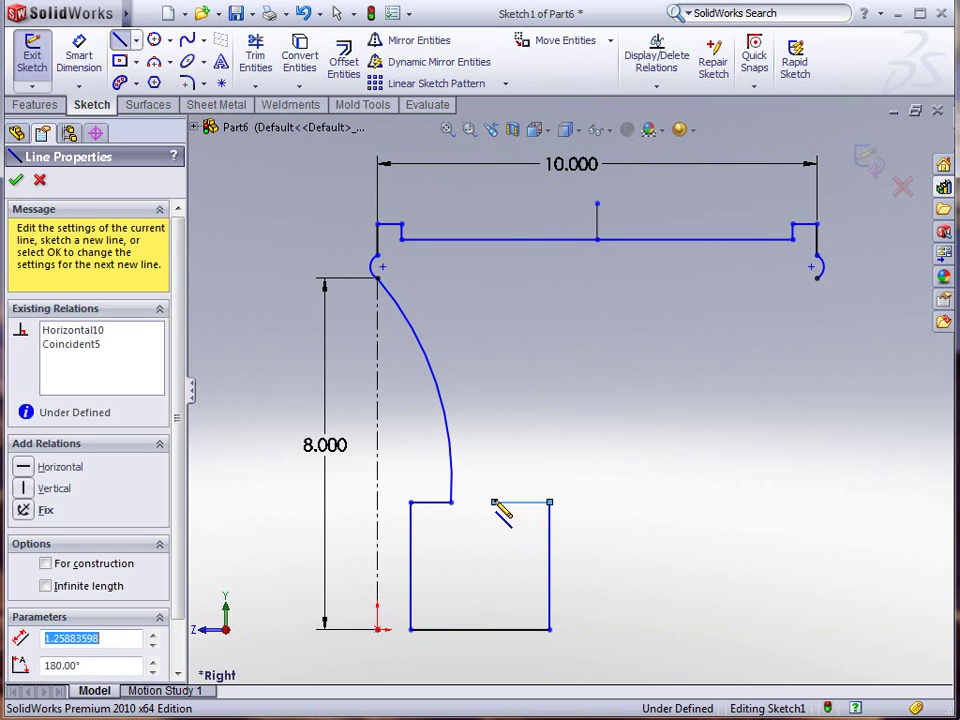
Step: Add a second parallel arc up to the rim and a horizontal line closing across to the rim's right end
key(s)
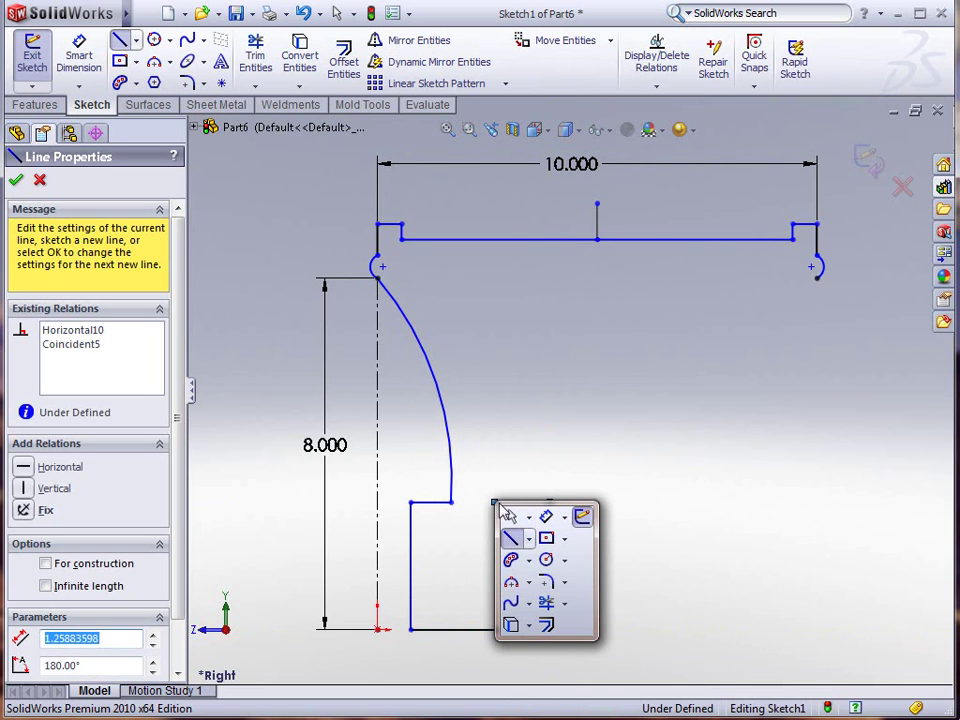
click(511, 580)
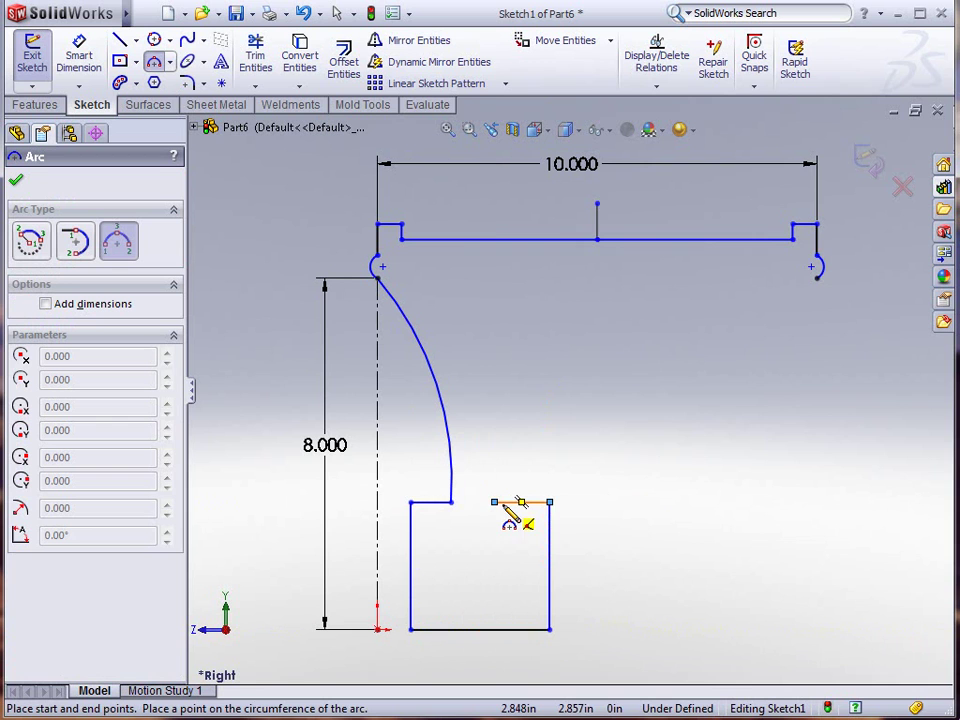
click(494, 502)
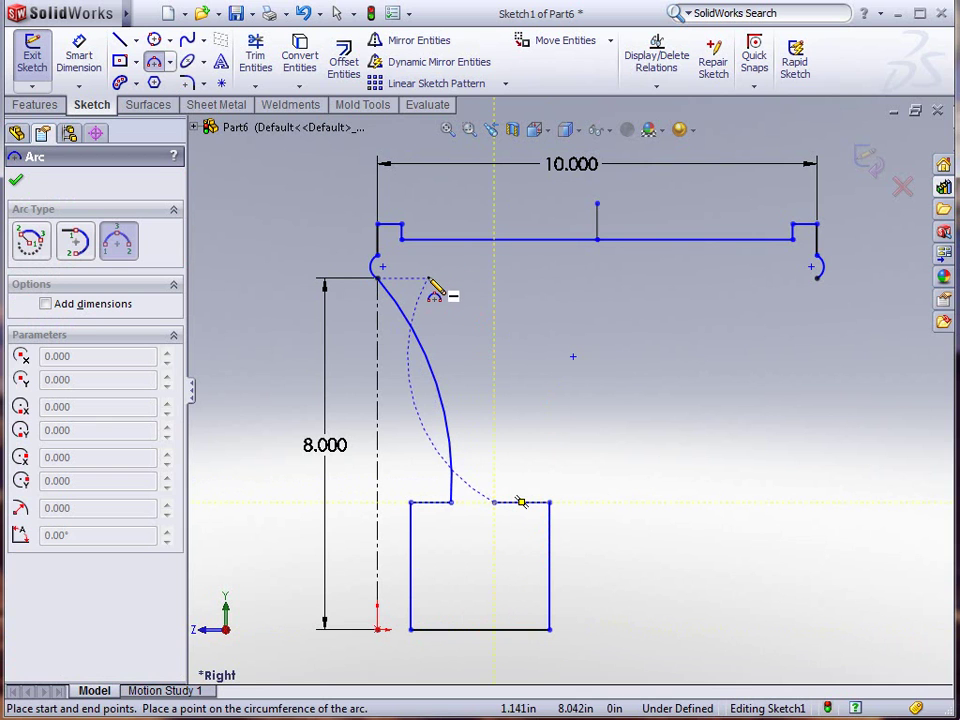
click(429, 280)
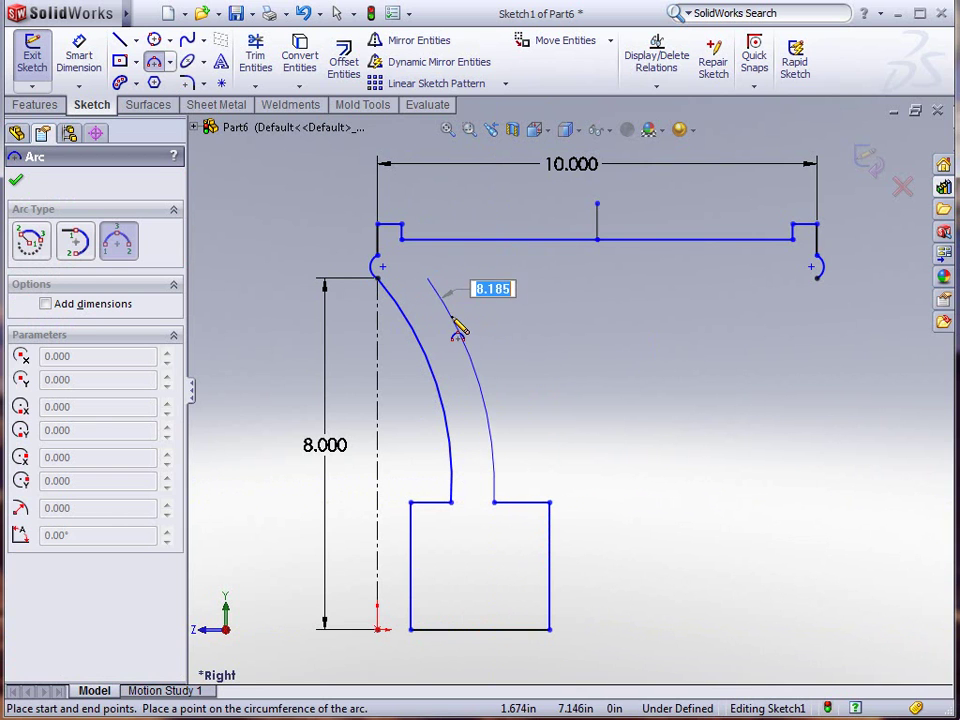
click(454, 322)
key(Escape)
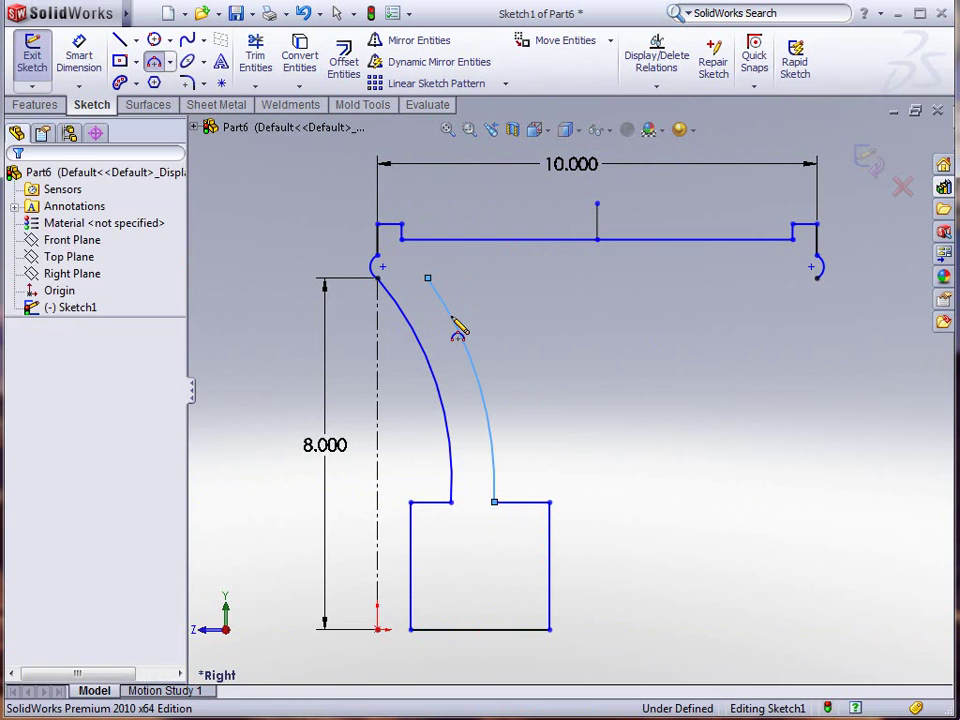
key(l)
click(428, 280)
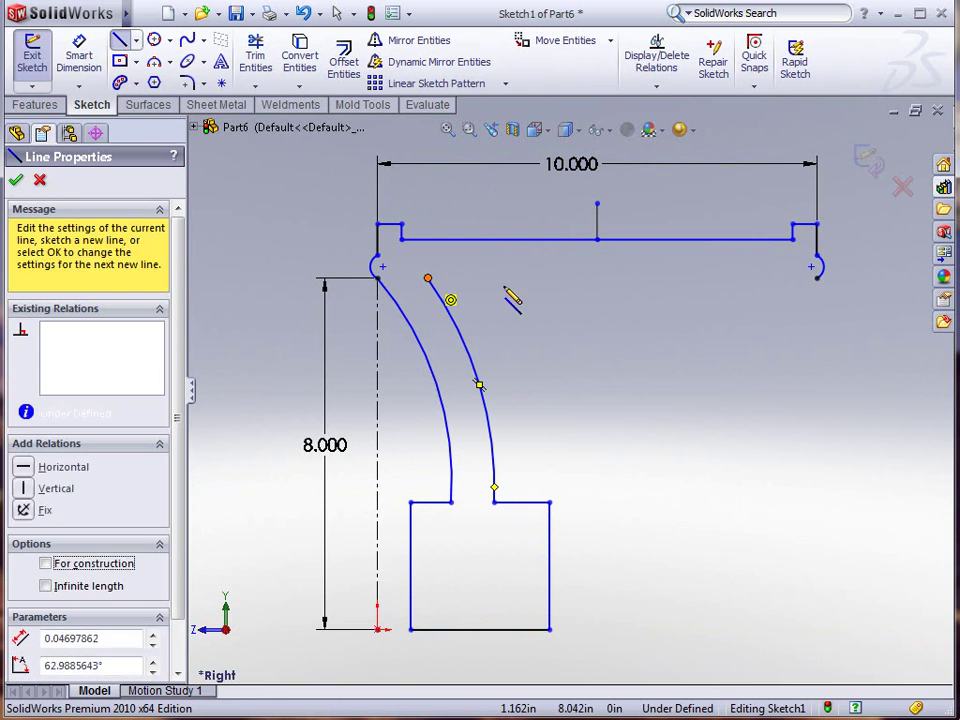
click(818, 279)
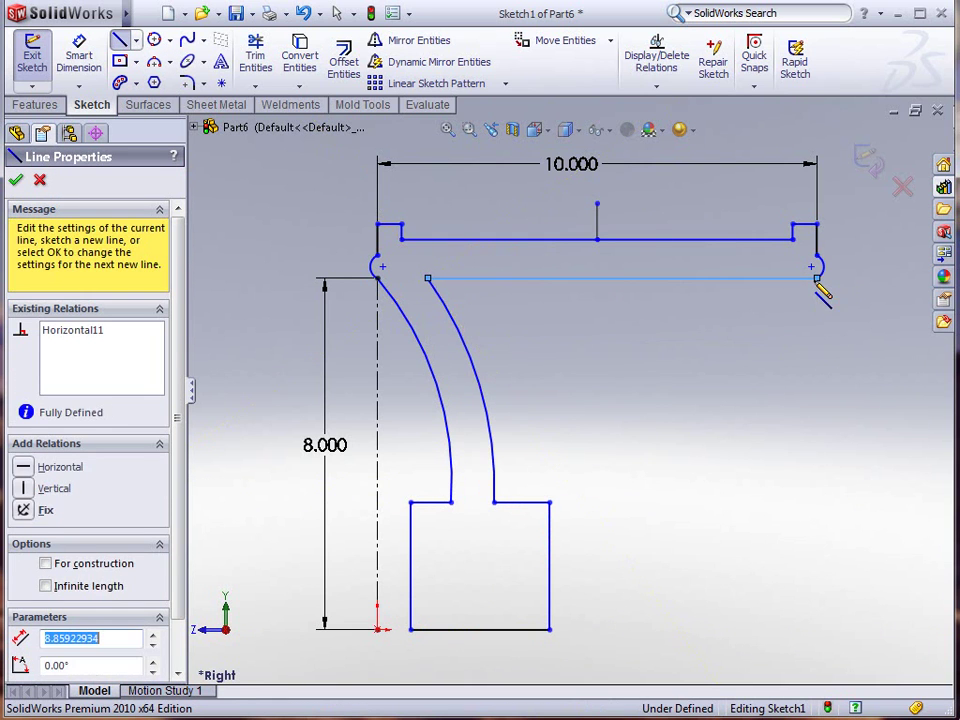
key(Escape)
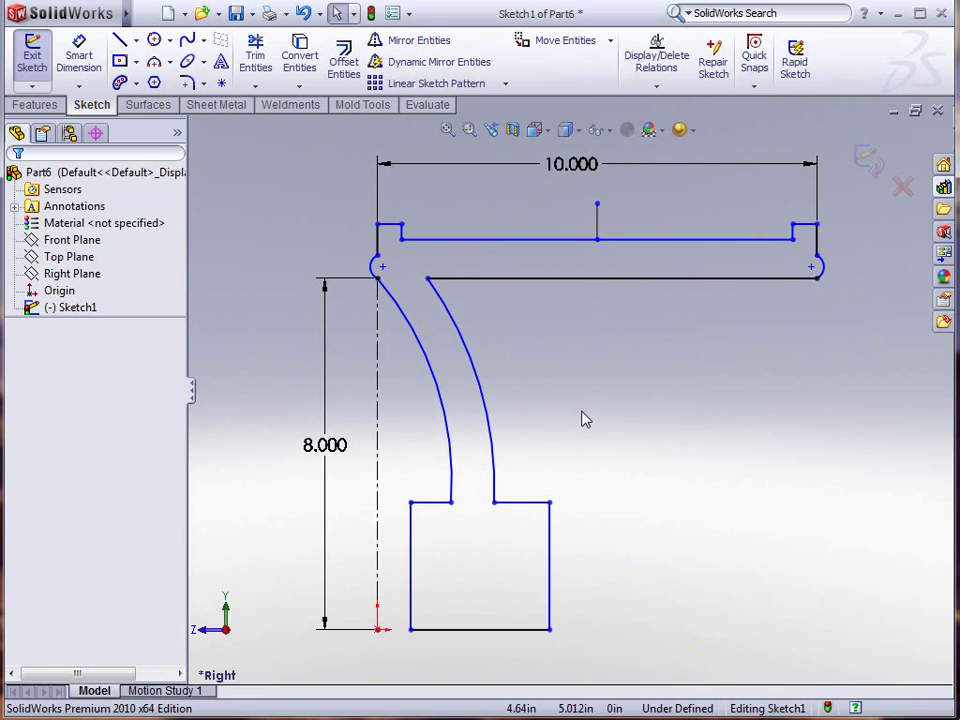
Step: Dimension the hub block's right edge to 2.5 in and its bottom edge to 3 in
key(d)
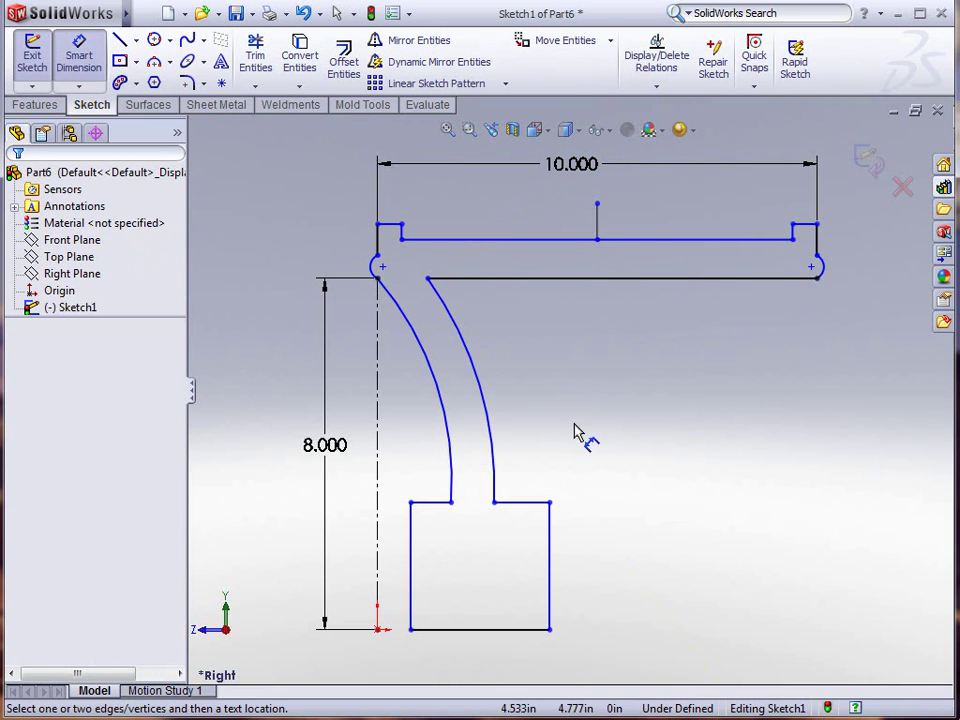
click(551, 582)
click(650, 570)
text(2.)
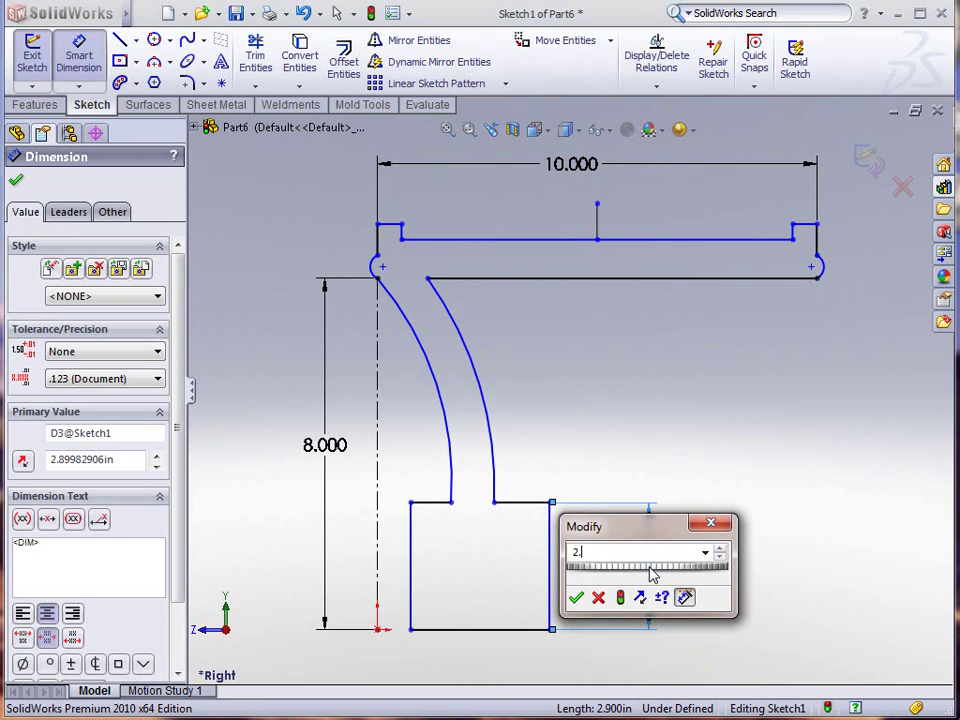
text(5)
key(Return)
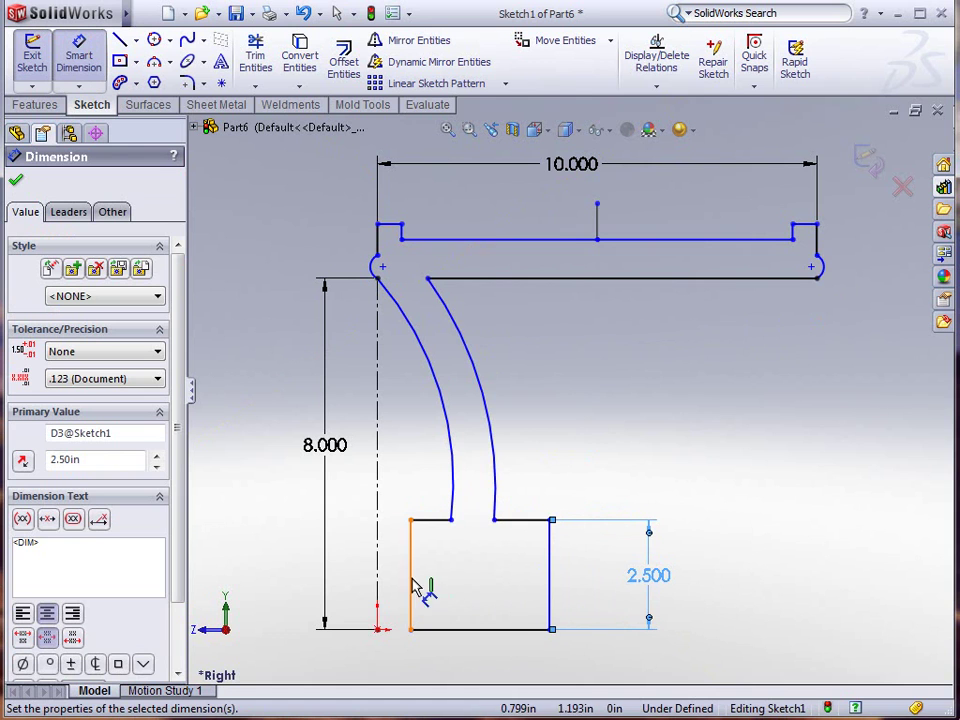
click(485, 629)
click(487, 668)
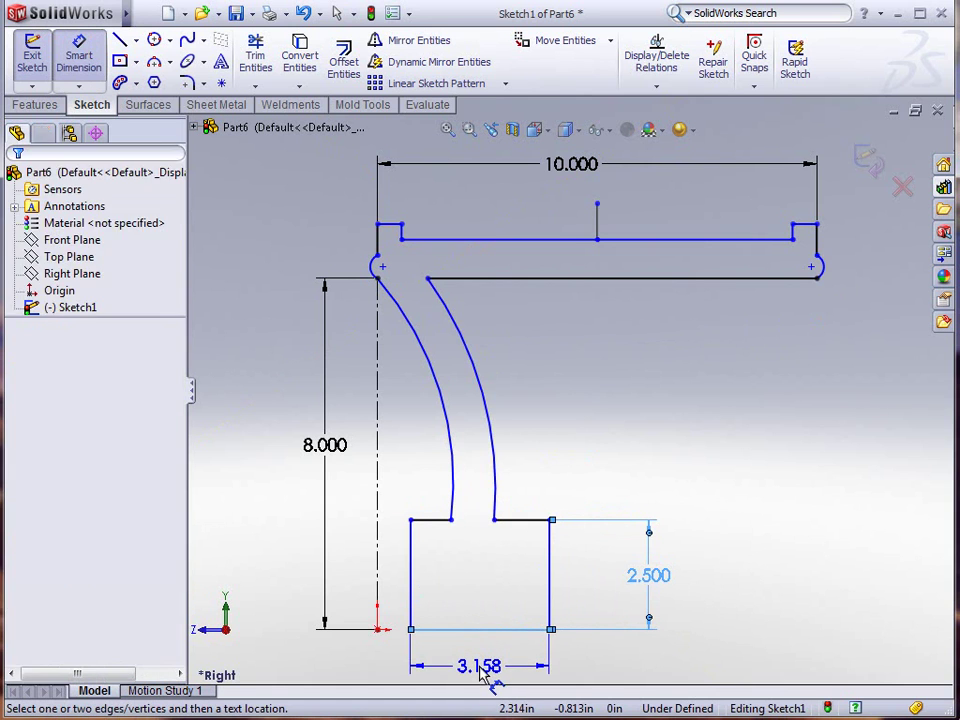
text(3)
key(Return)
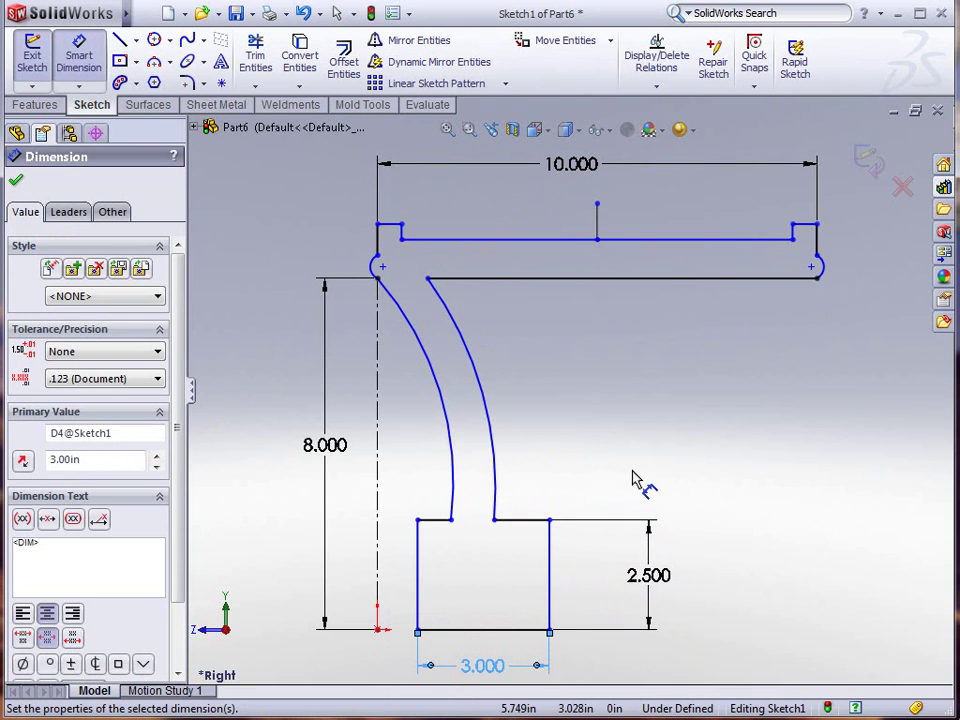
Step: Revolve the sketch 360° about the bottom line to create the Revolve1 wheel body
click(34, 105)
click(94, 60)
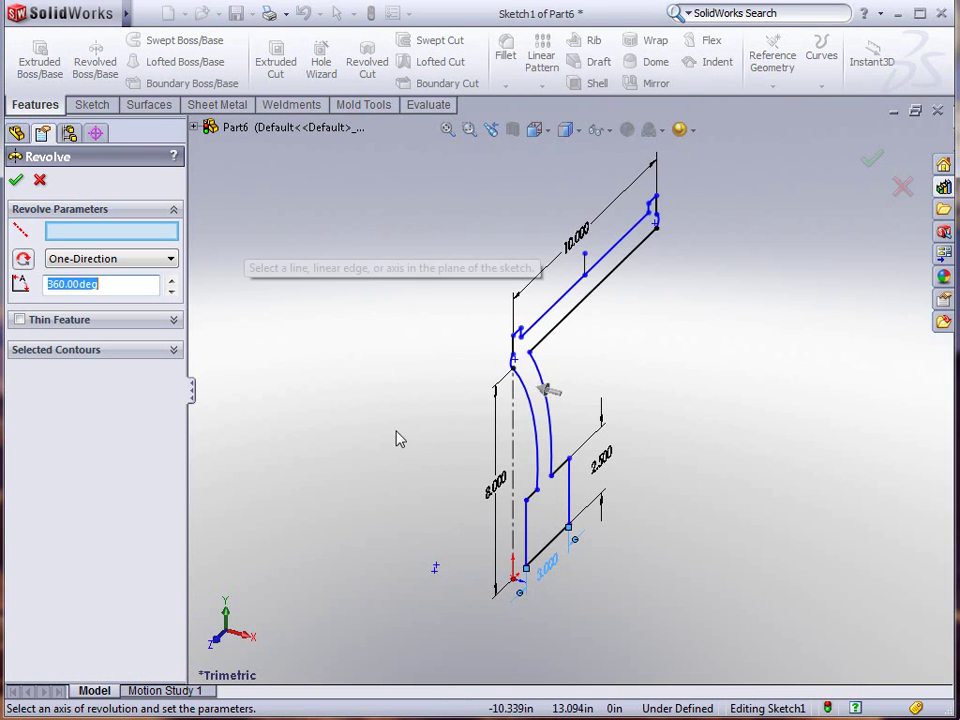
click(548, 558)
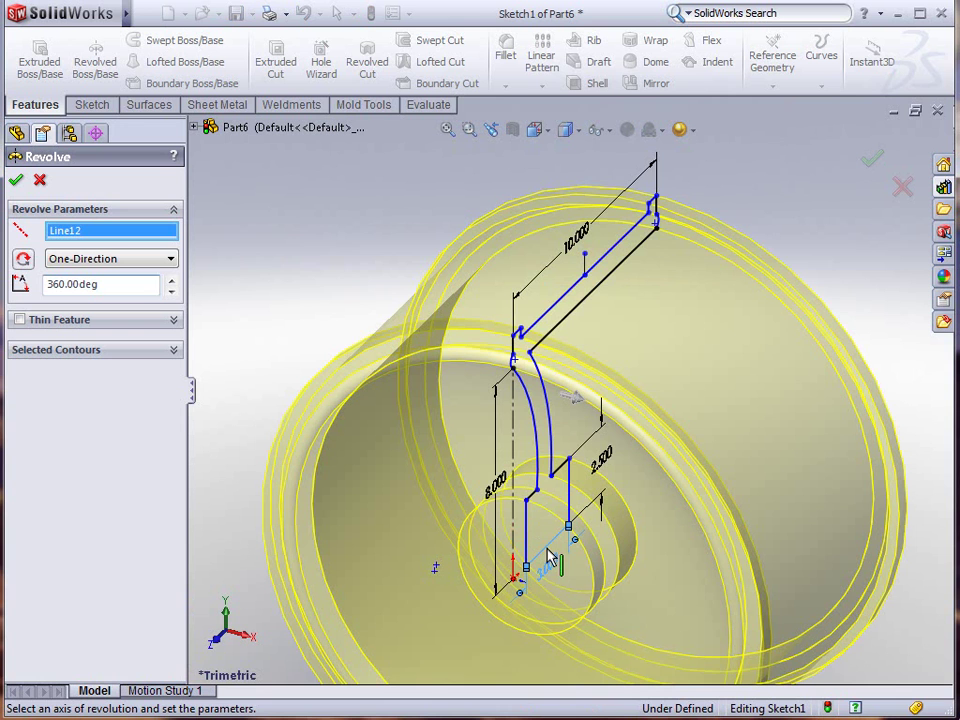
click(16, 181)
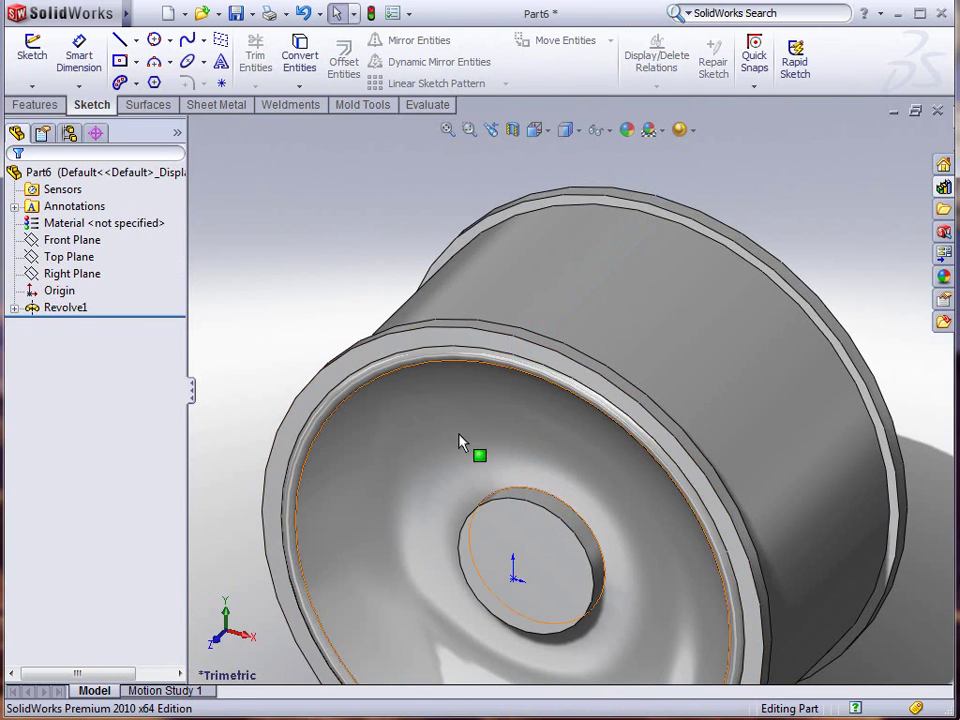
scroll(480, 450, up, 2)
scroll(692, 598, up, 1)
scroll(692, 598, down, 1)
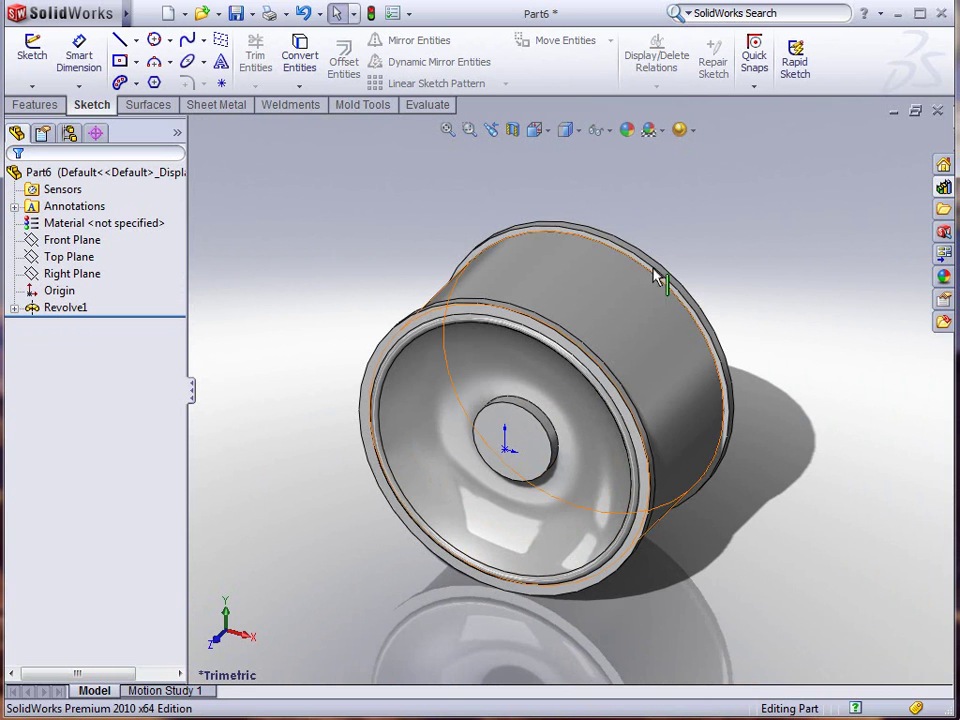
Step: Apply a Right Plane section view and orbit to inspect the rim, spoke and hub cross-section
click(513, 131)
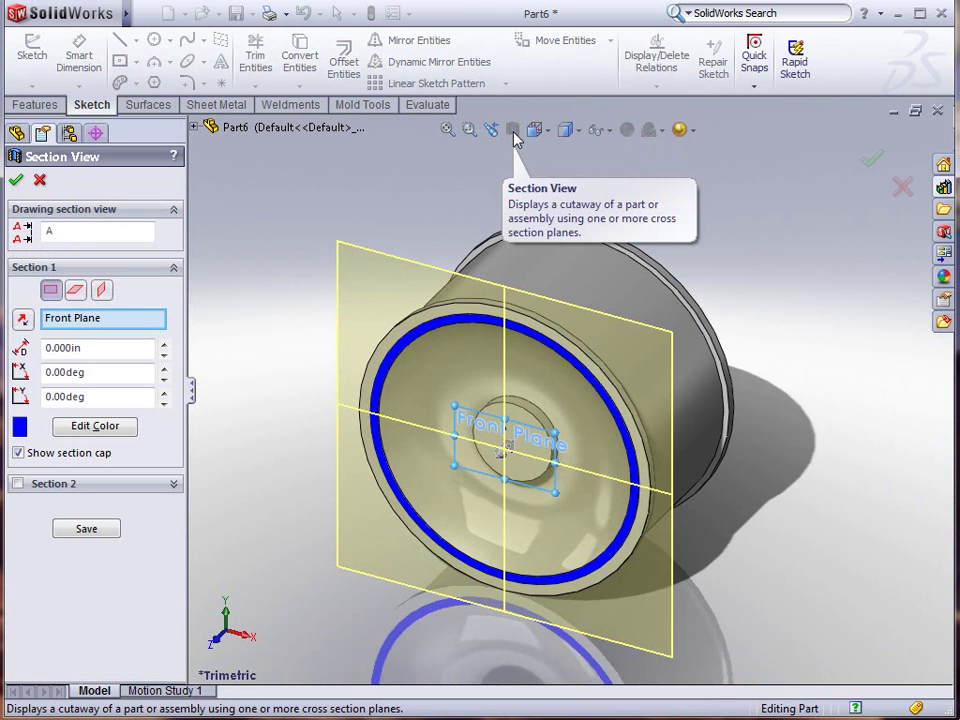
click(102, 290)
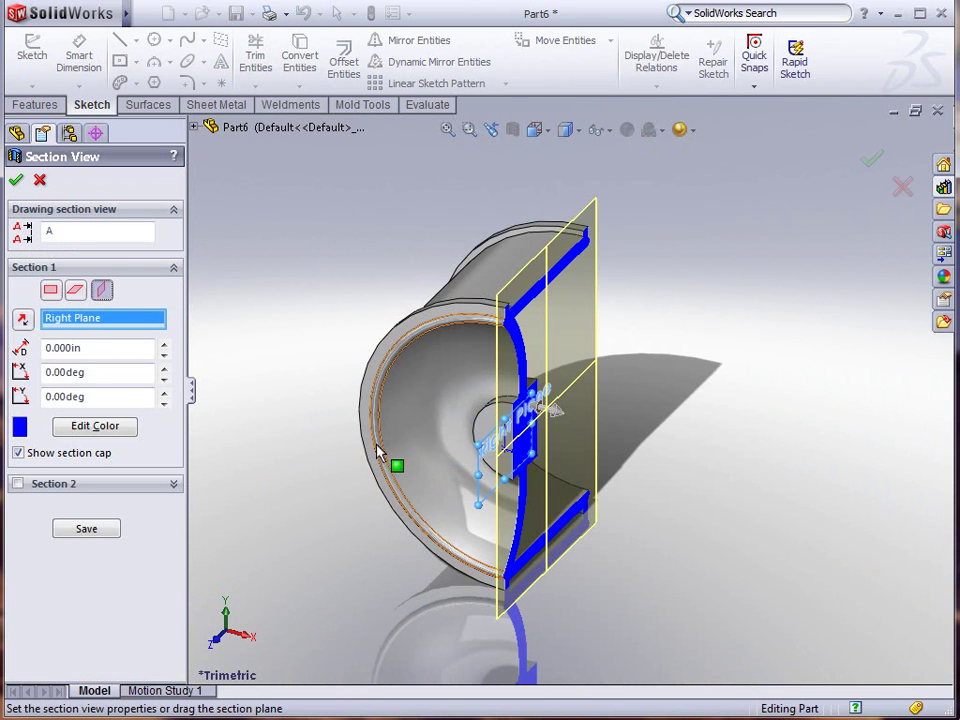
click(15, 180)
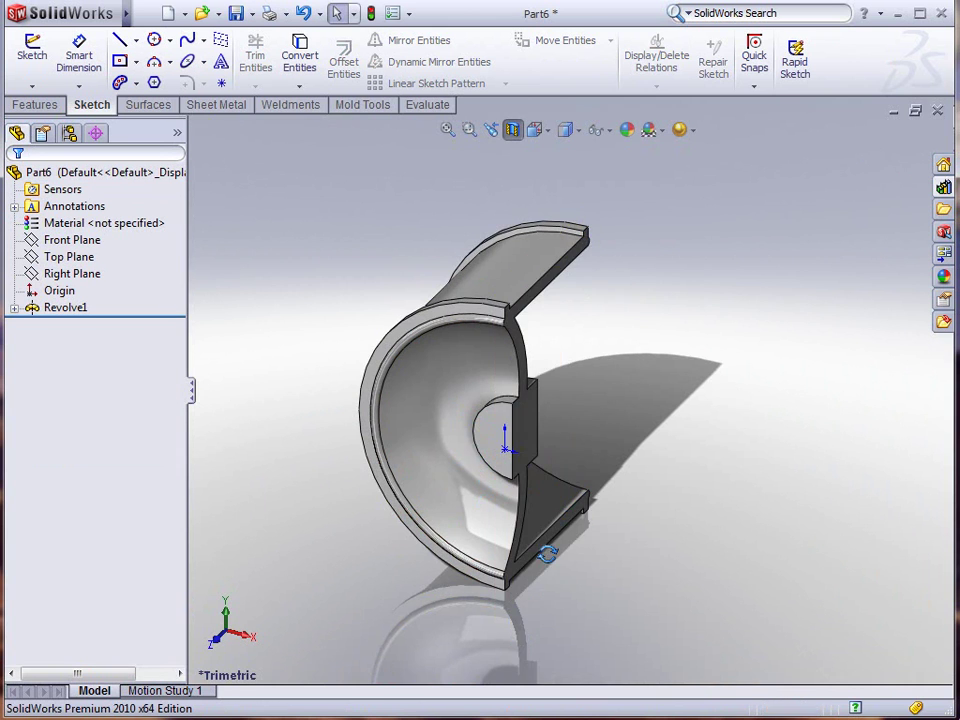
middle_drag(549, 557, 476, 497)
scroll(518, 415, down, 2)
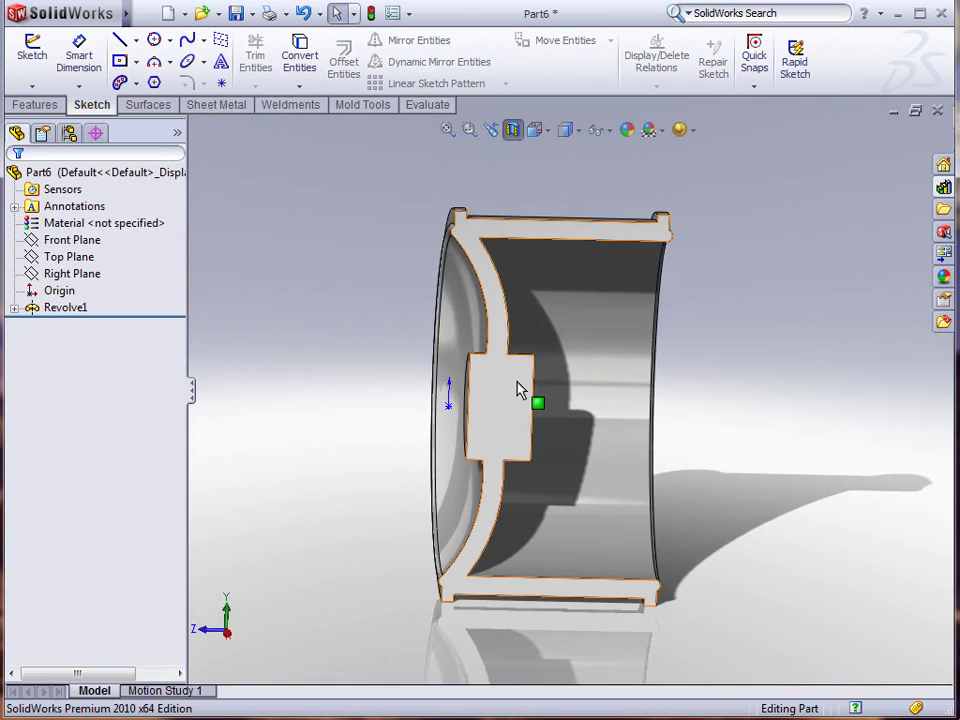
middle_drag(519, 388, 645, 380)
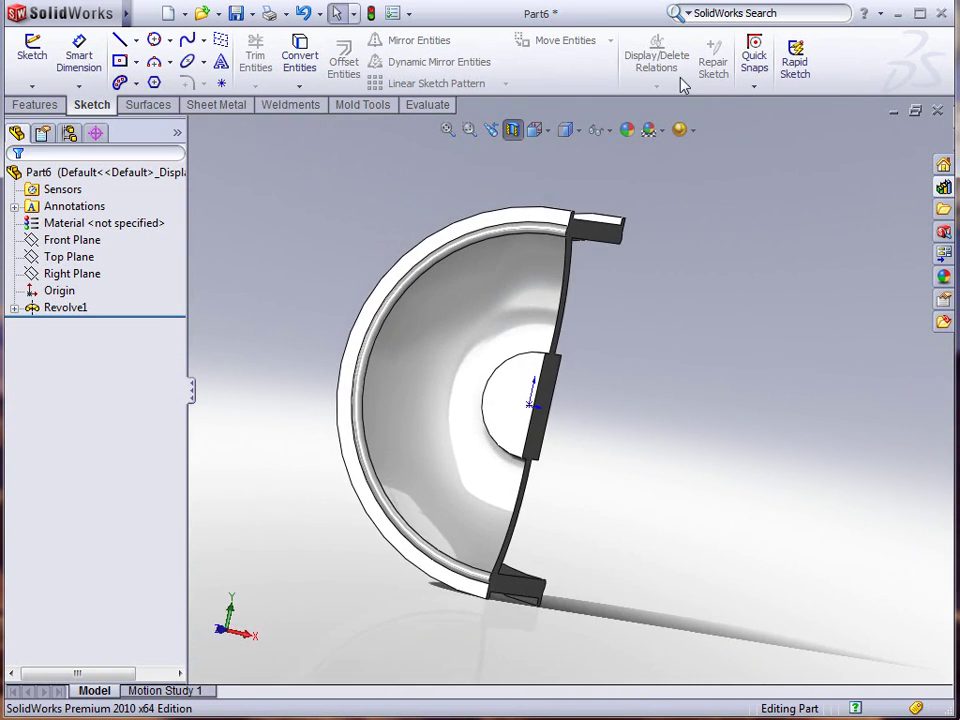
Step: Turn off the section view and start a sketch on the Front Plane, viewed normal to it
click(513, 131)
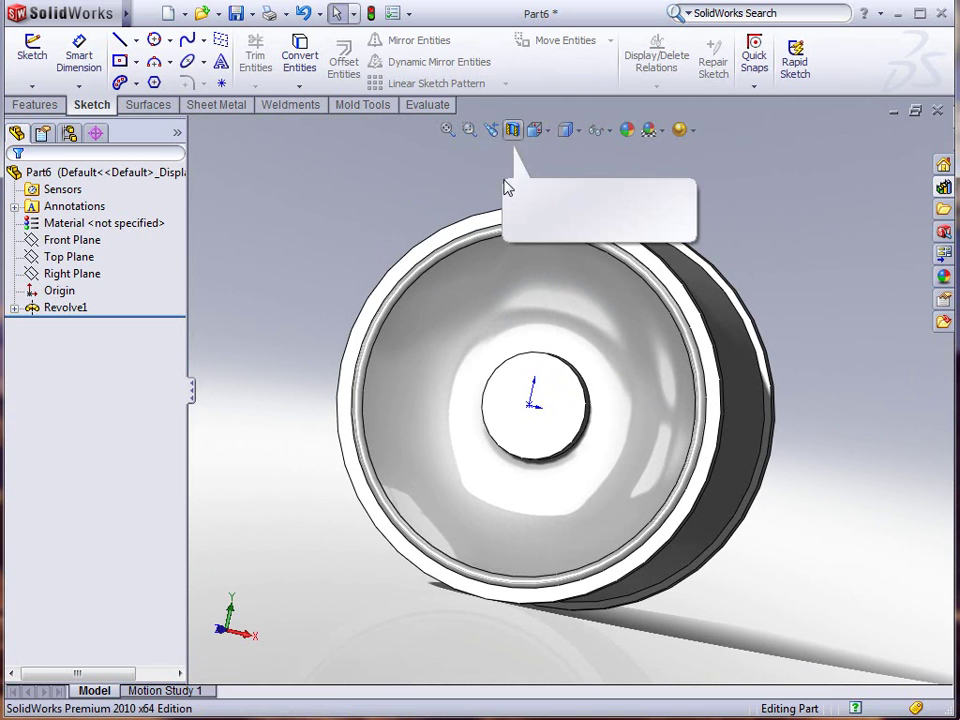
click(73, 245)
click(80, 212)
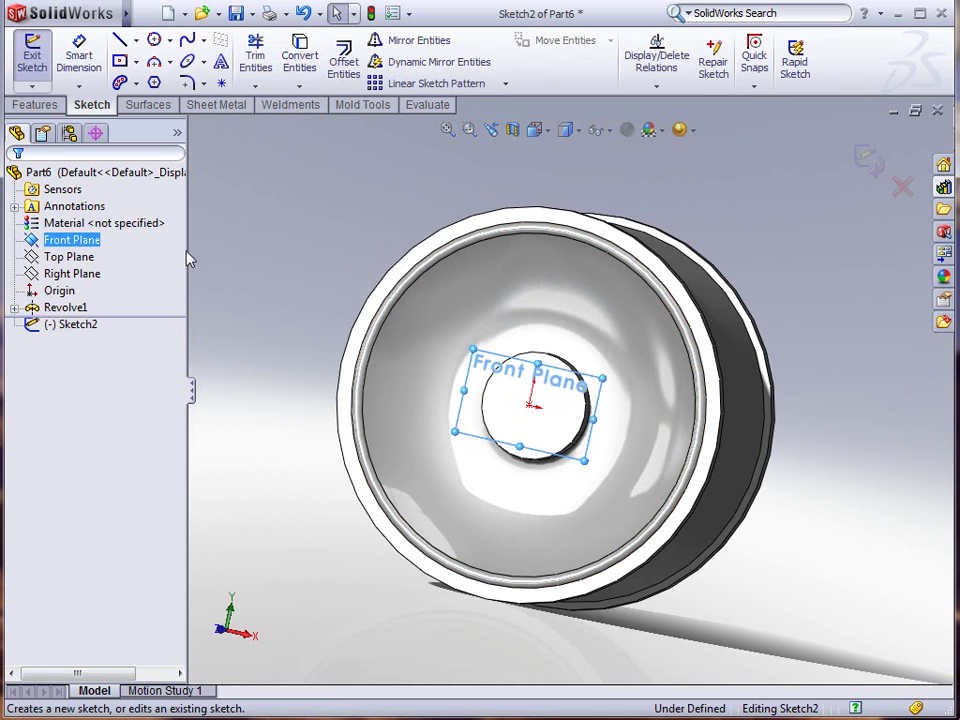
key(ctrl+8)
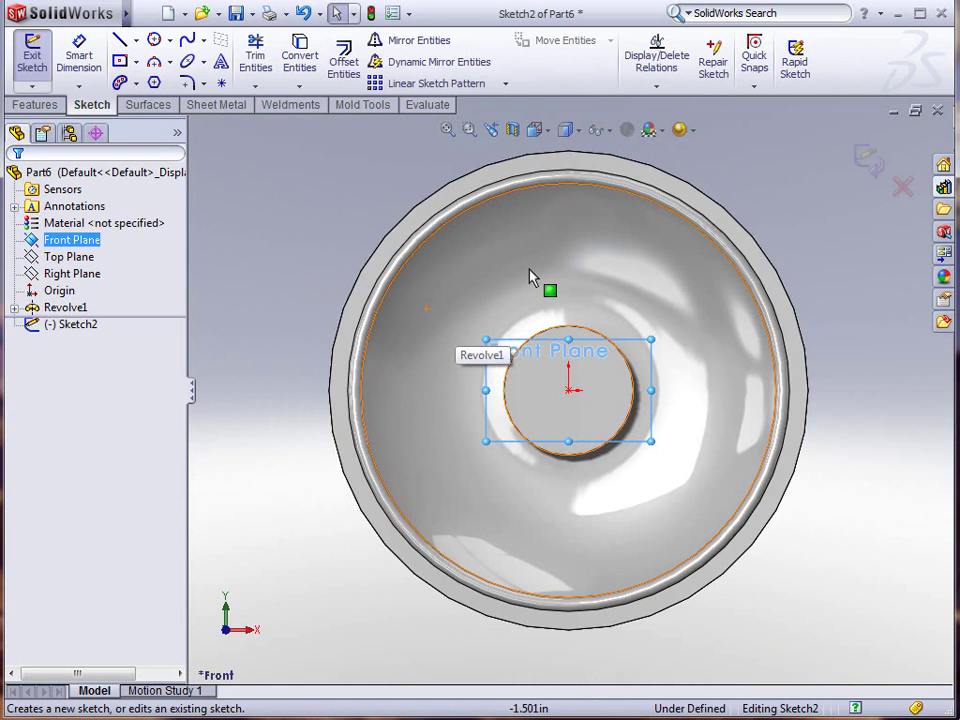
Step: Draw a vertical centerline from the origin to the inner rim and an angled line ending on it
click(136, 41)
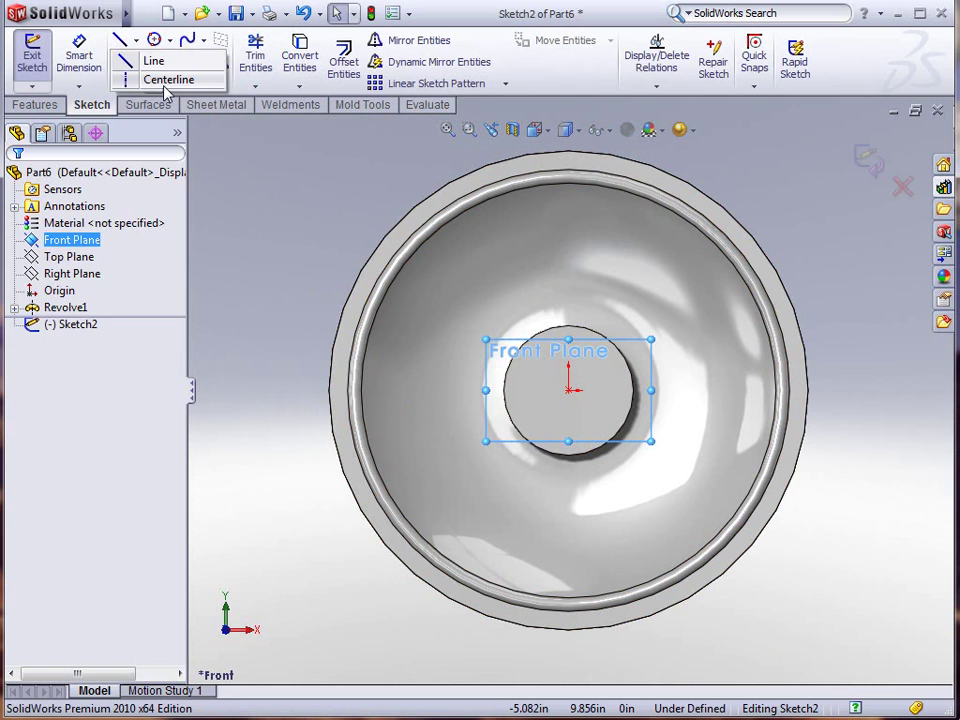
click(166, 82)
click(570, 389)
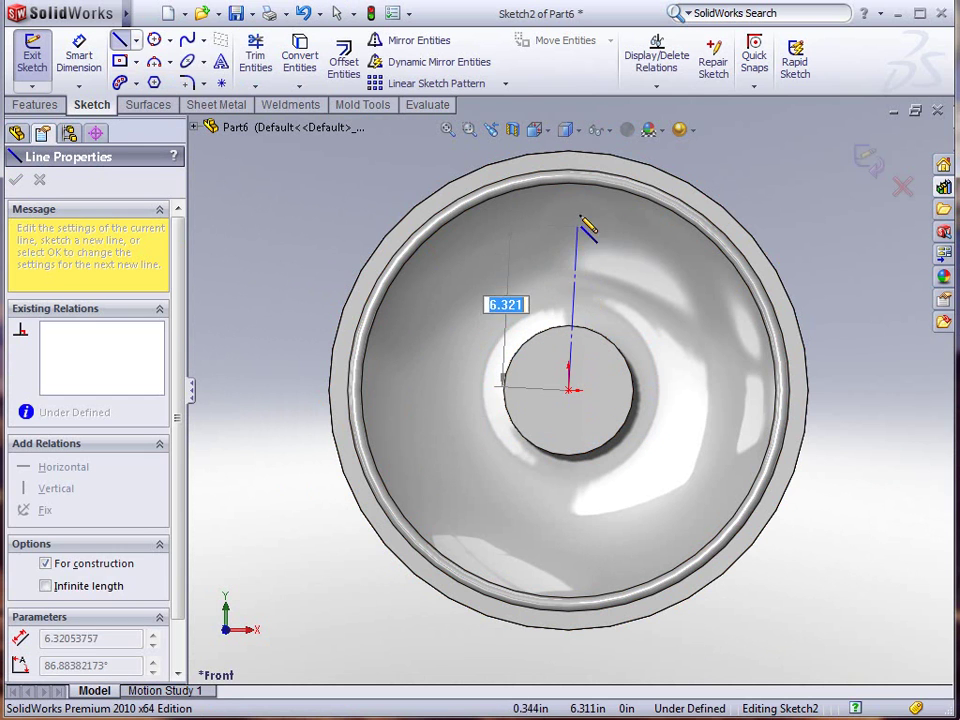
click(570, 193)
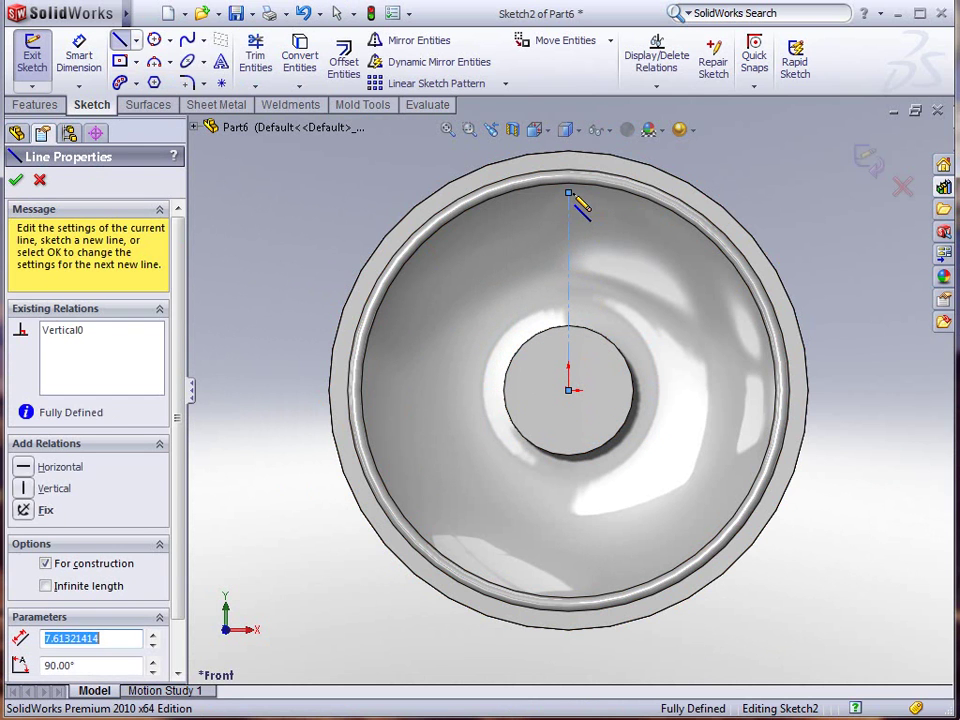
key(Escape)
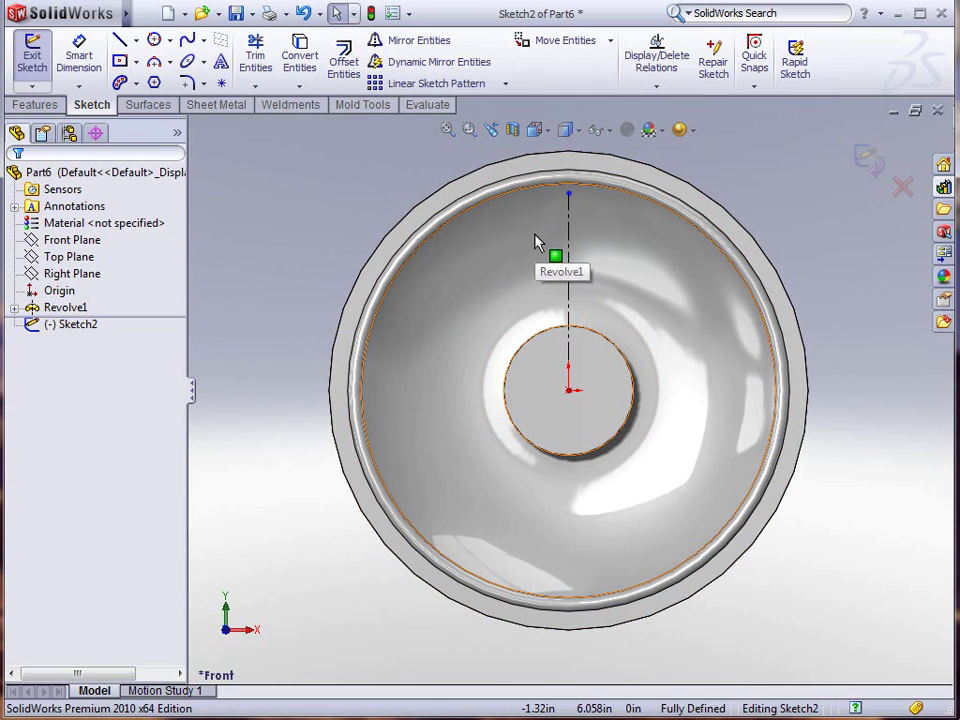
key(l)
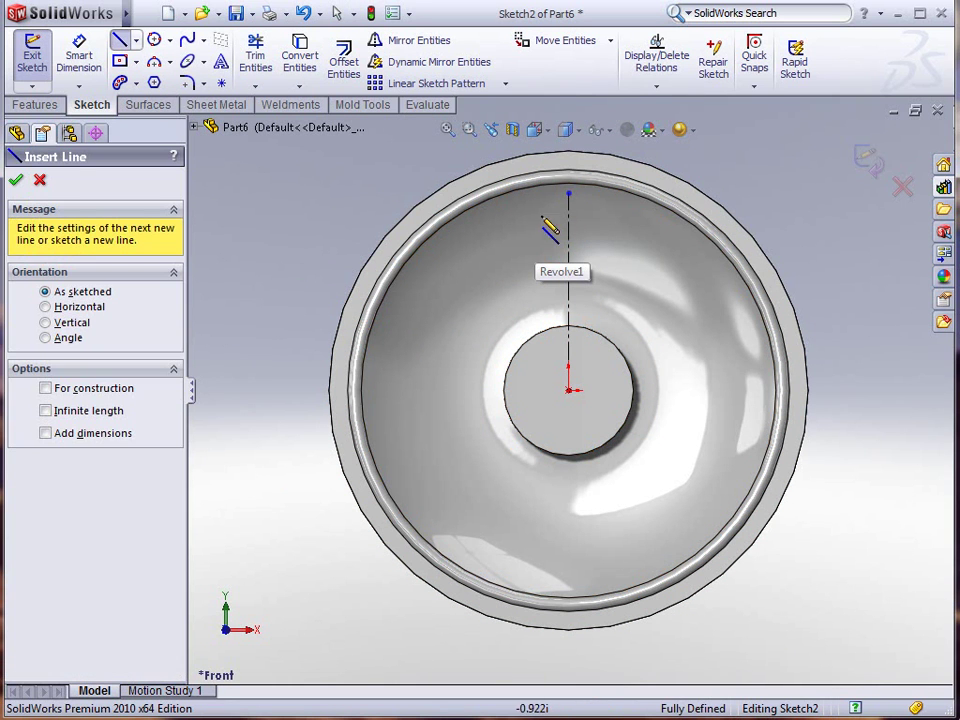
click(504, 219)
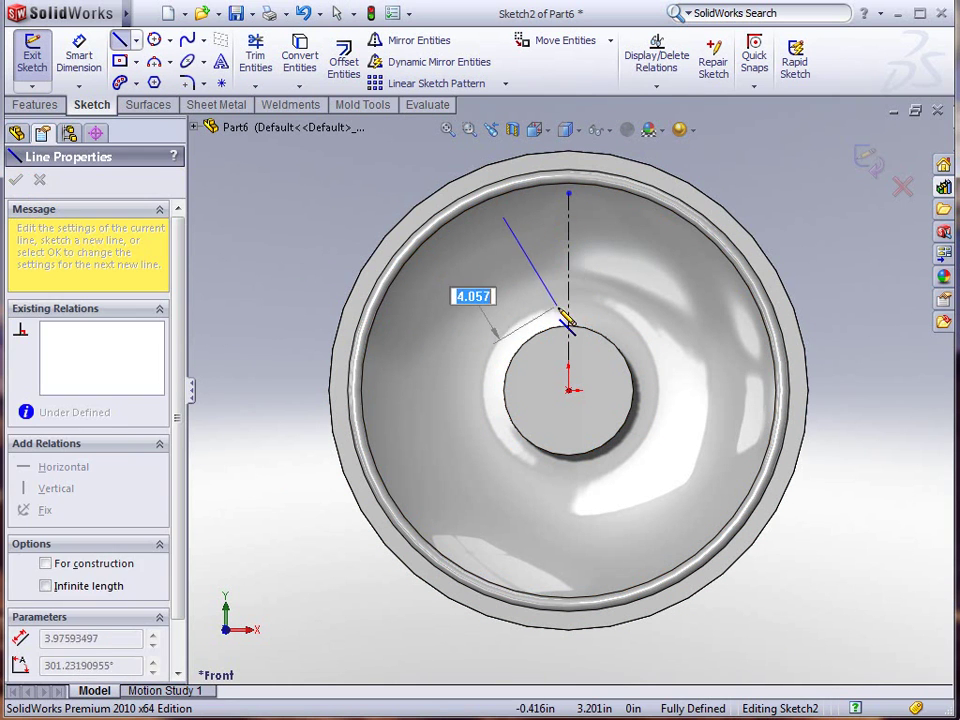
click(568, 310)
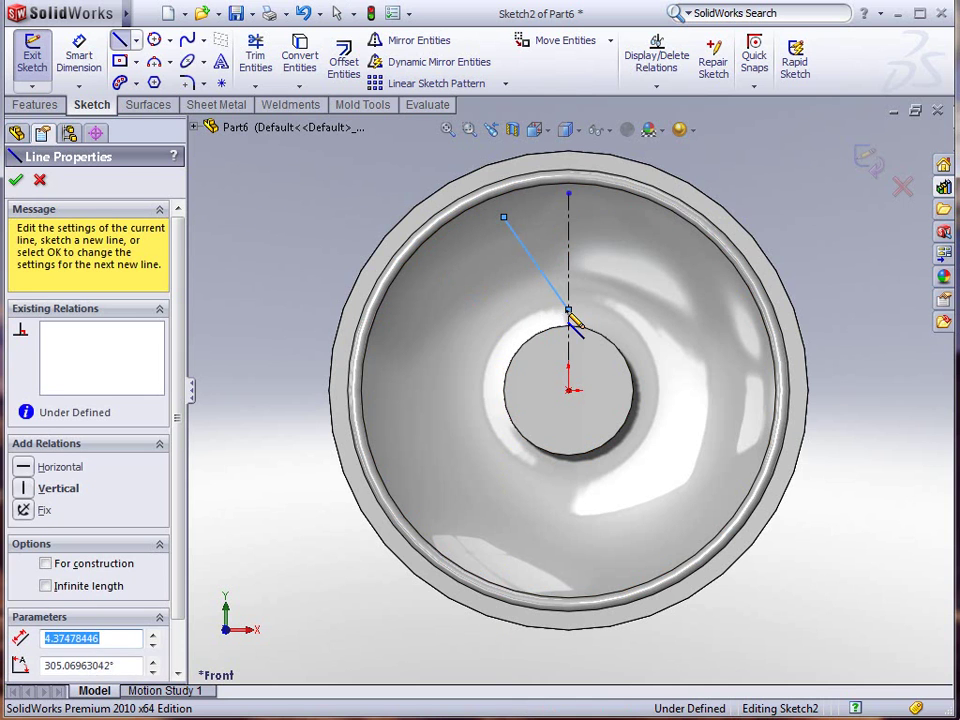
key(Escape)
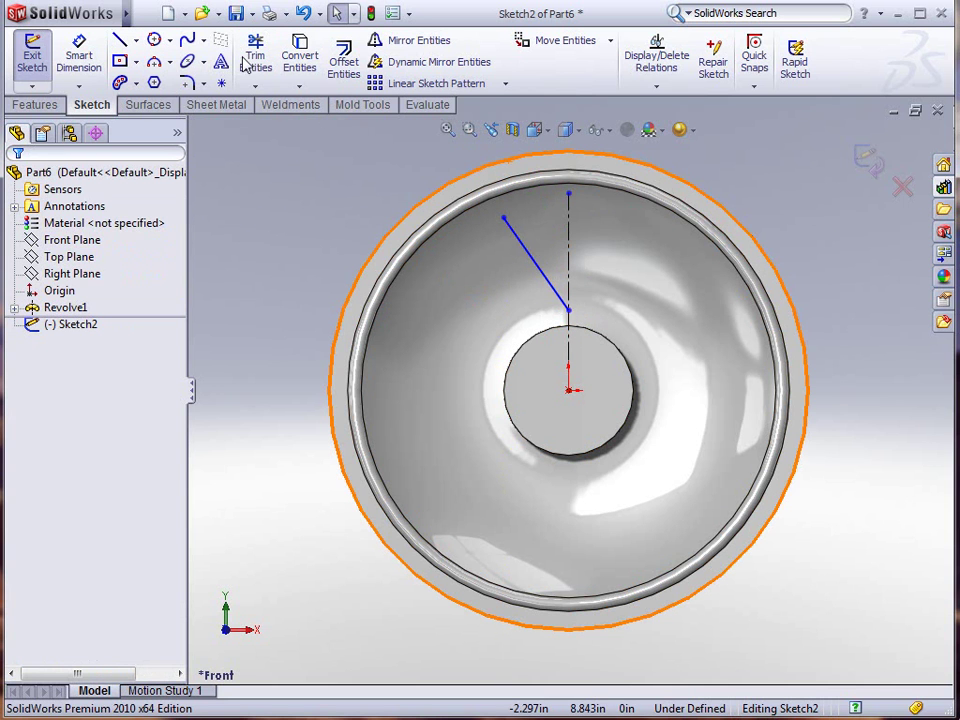
Step: Mirror the angled line about the vertical centerline
click(538, 268)
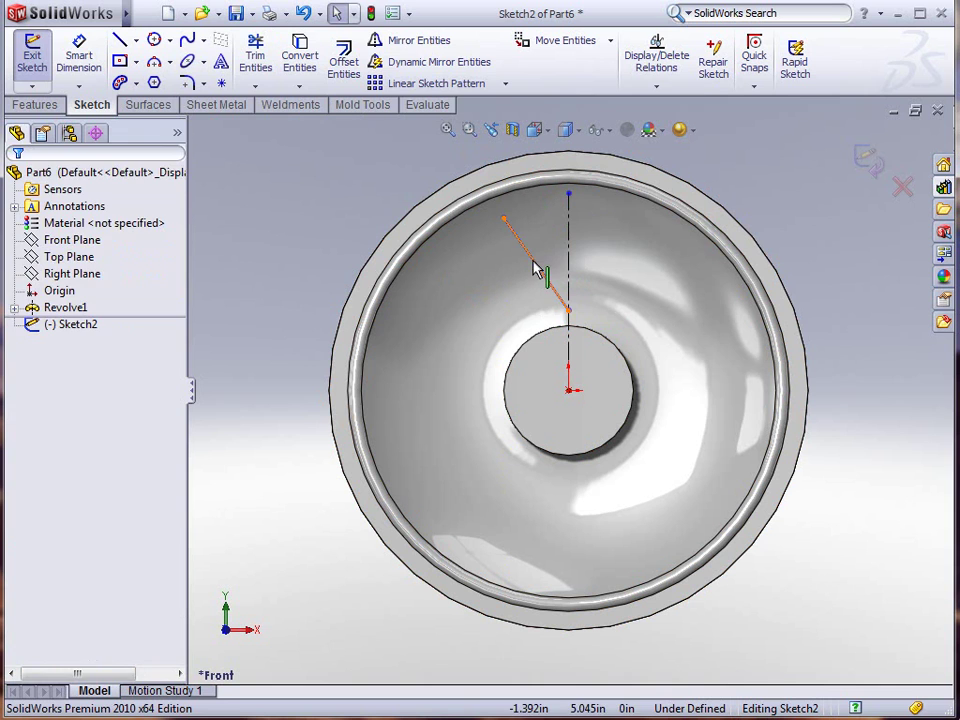
click(410, 41)
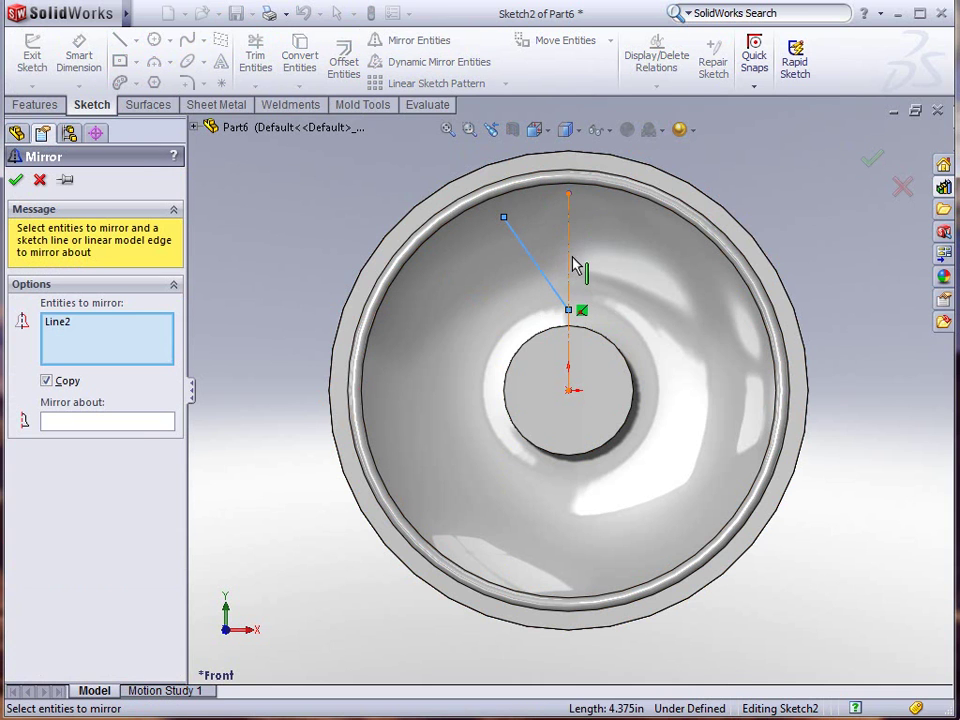
click(140, 424)
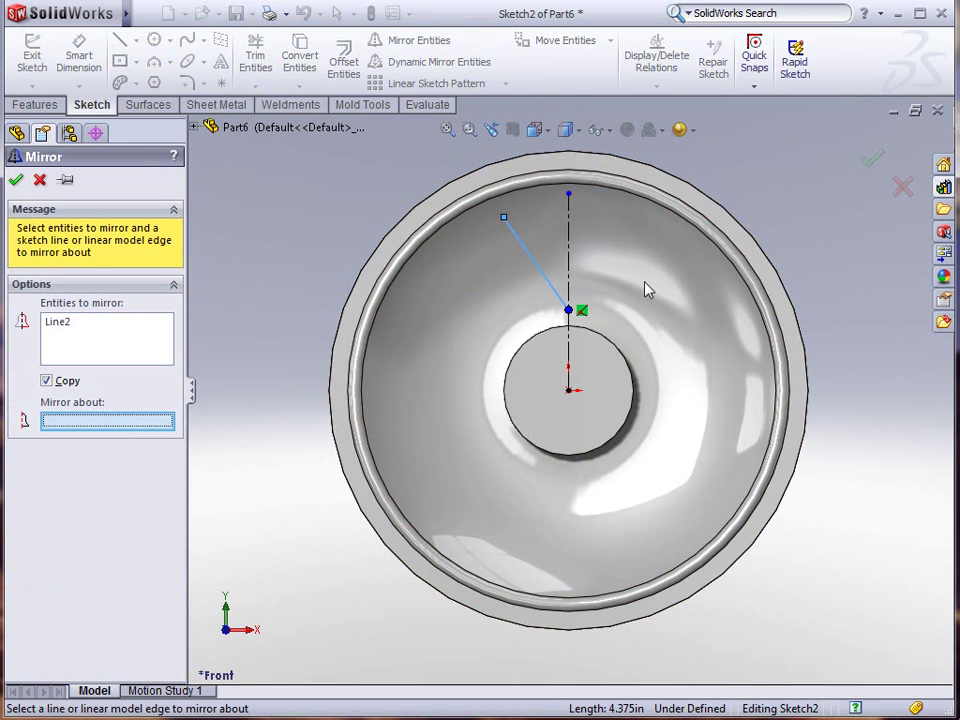
click(571, 262)
click(18, 180)
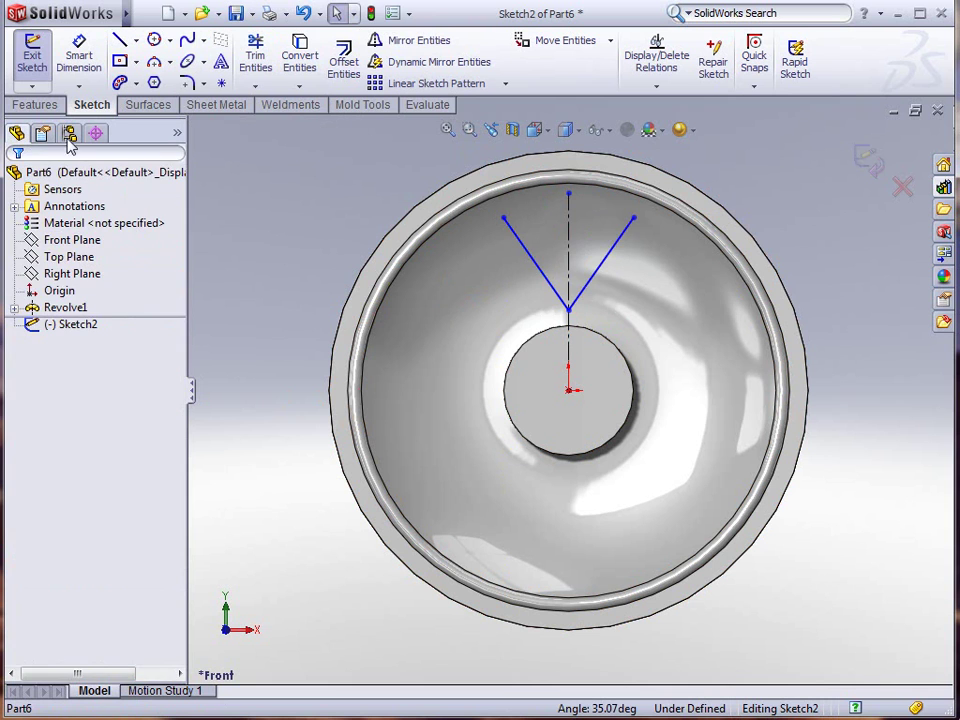
Step: Draw a 3-point arc between the two line ends, coincident with the centerline's top point
click(154, 61)
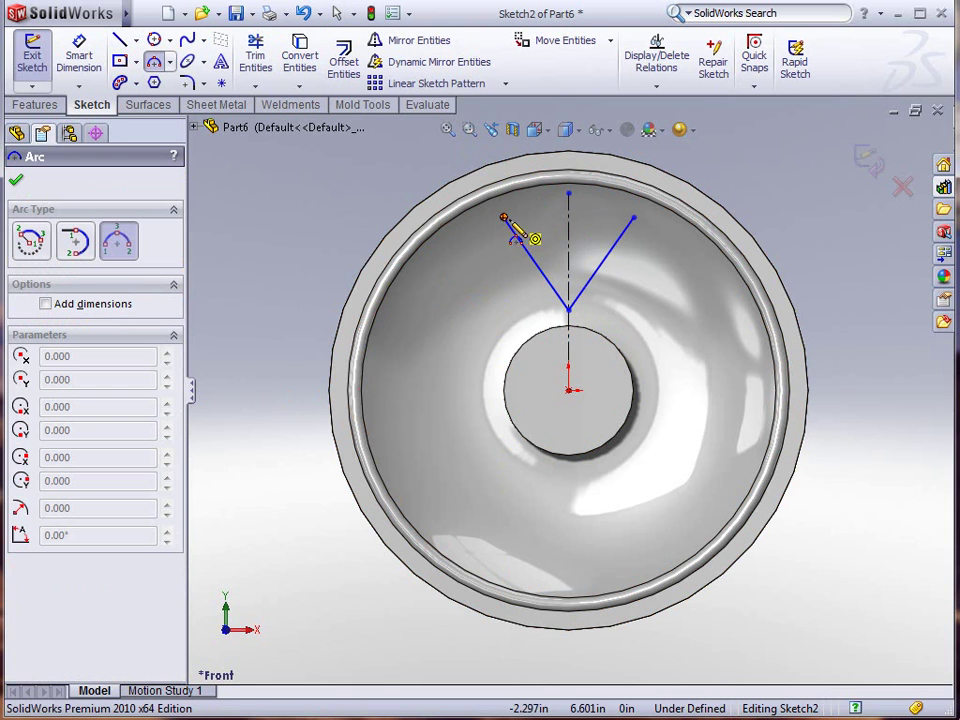
drag(505, 218, 634, 217)
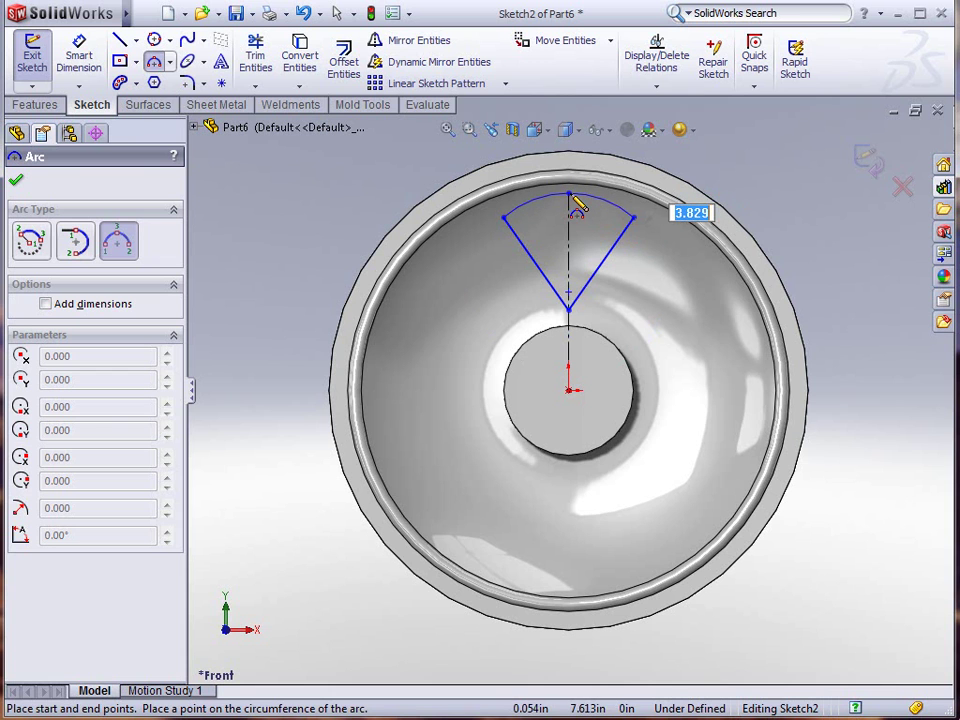
click(573, 199)
key(Escape)
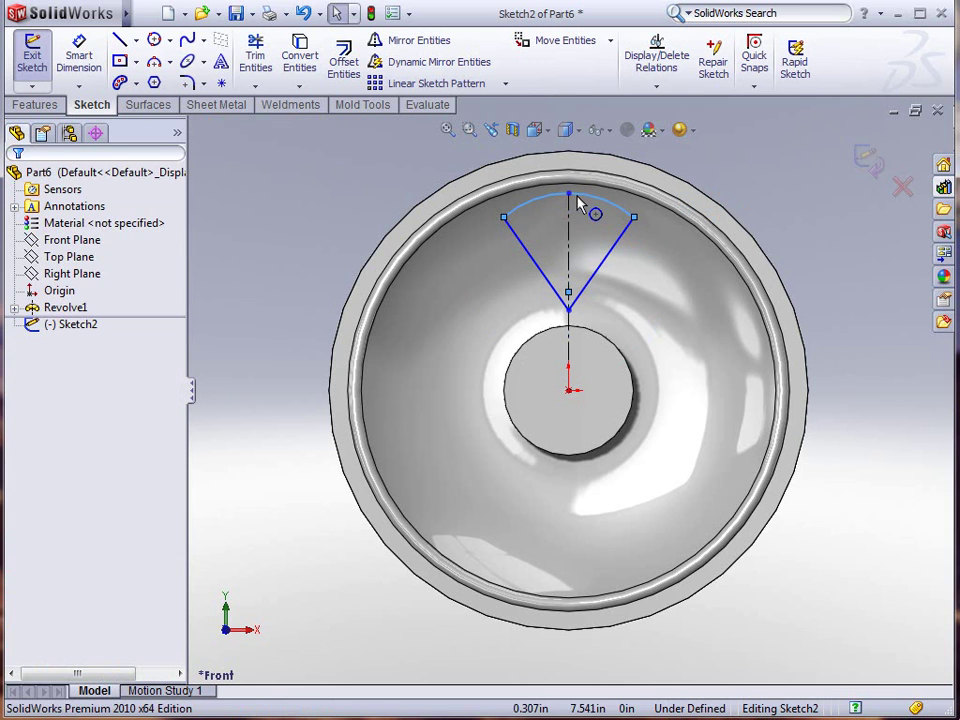
click(576, 205)
click(569, 195)
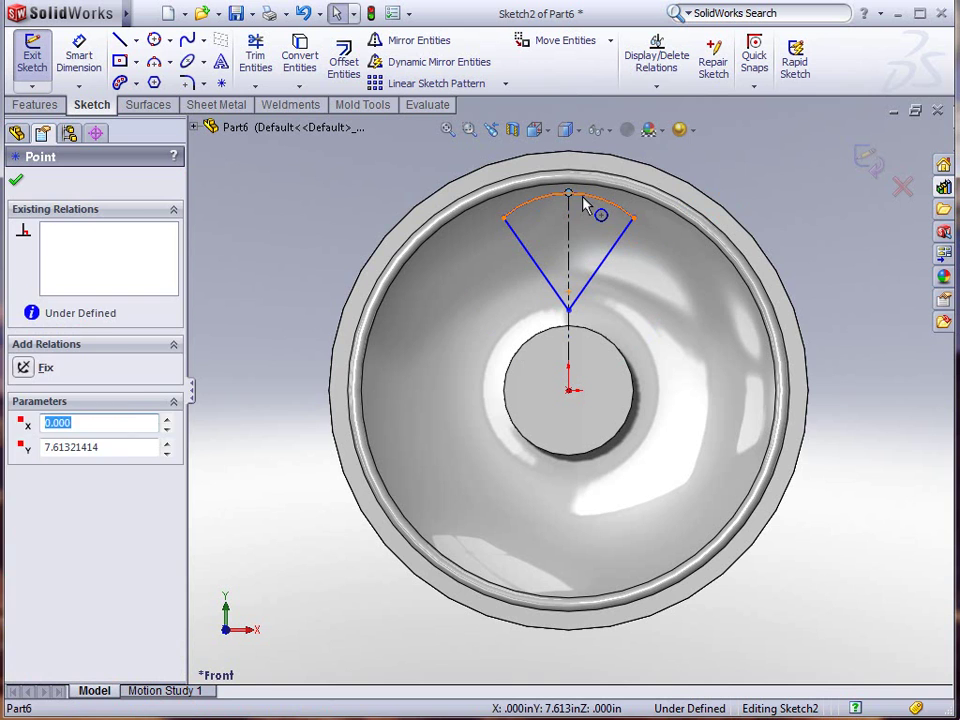
click(600, 214)
ctrl+click(568, 193)
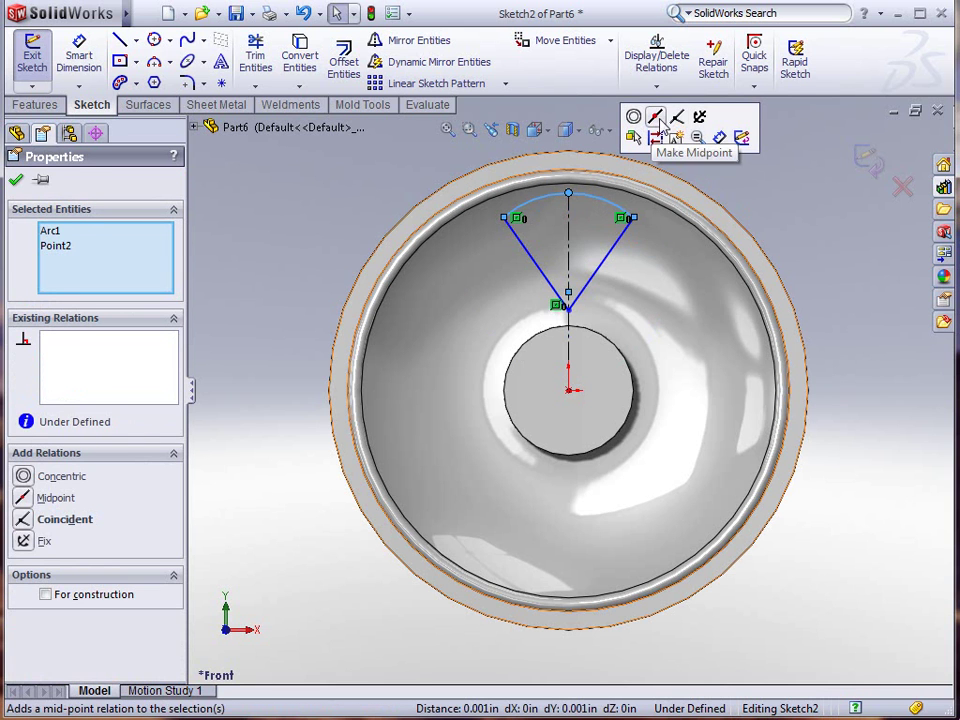
click(677, 117)
Step: Round the V's bottom corner and both arc corners with 0.500 in sketch fillets
key(Escape)
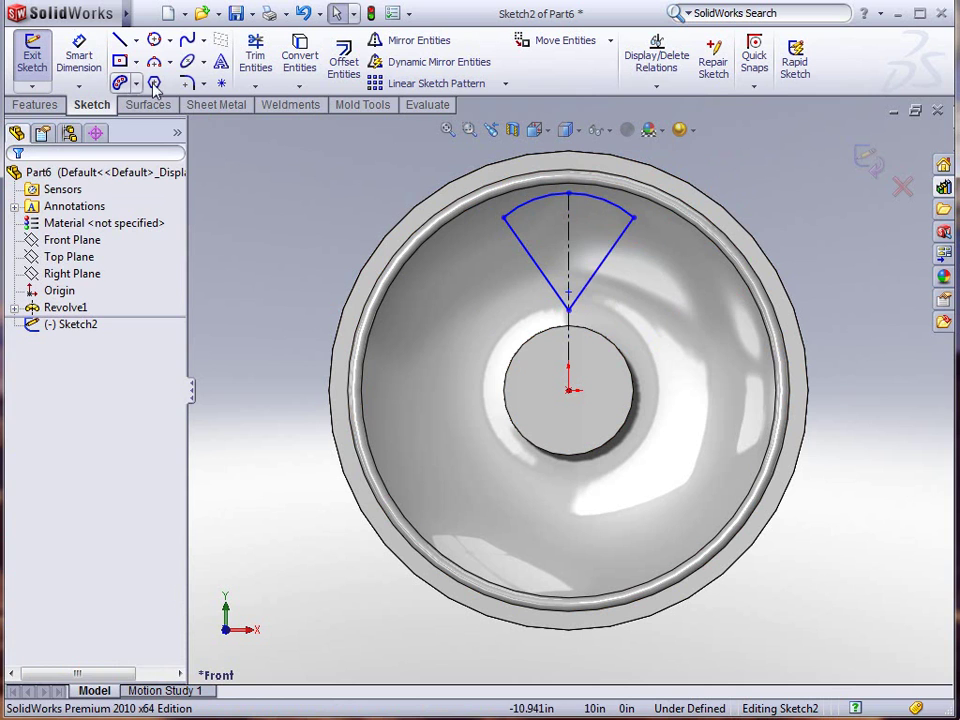
click(188, 83)
click(569, 312)
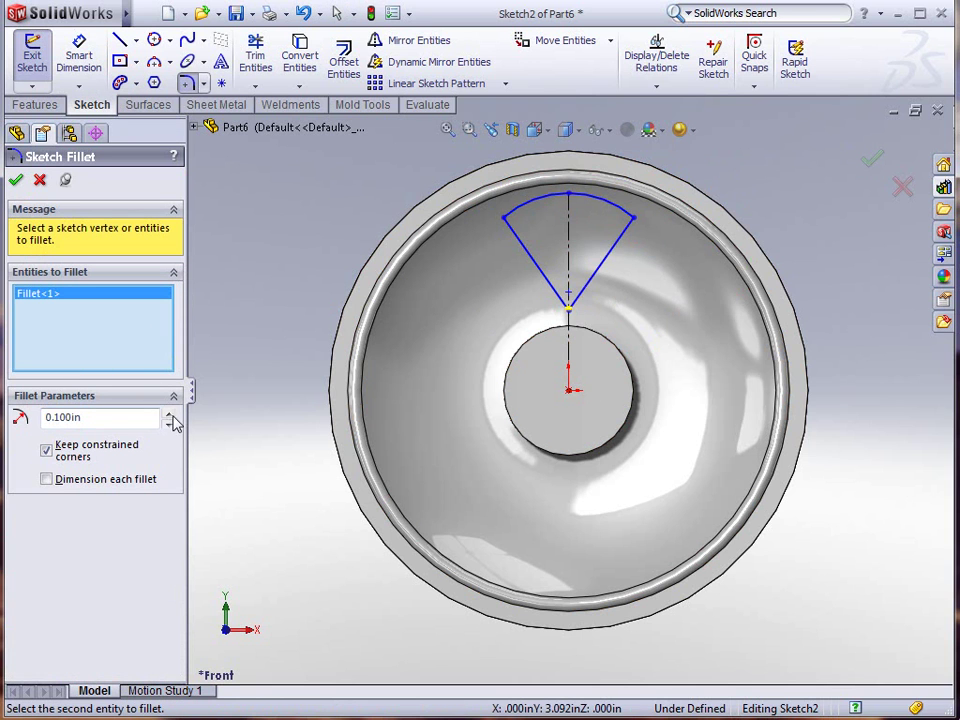
click(505, 218)
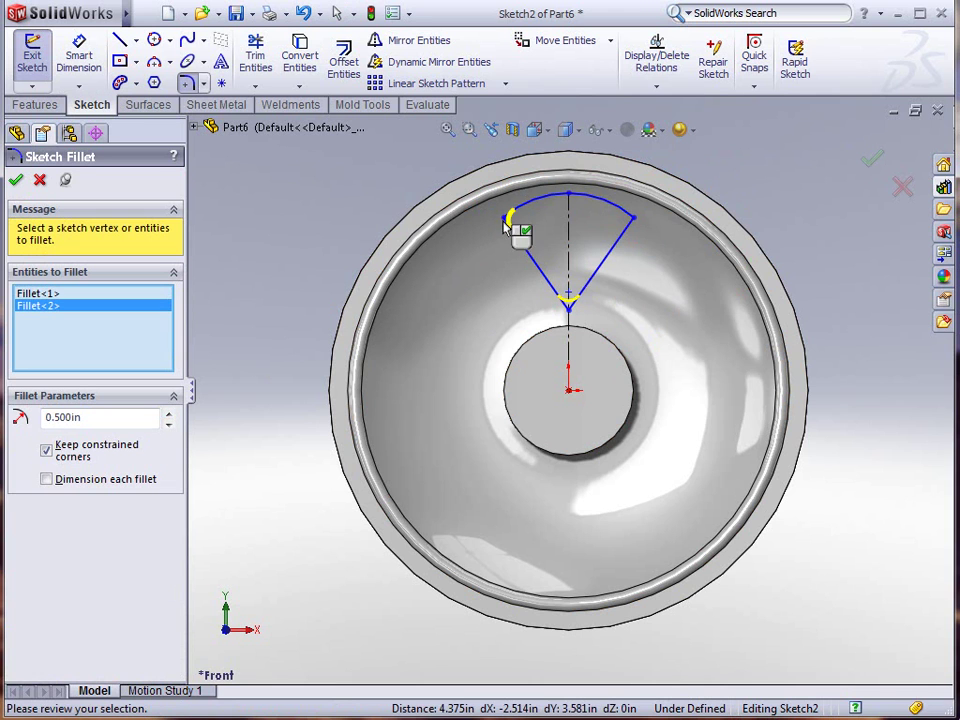
click(636, 219)
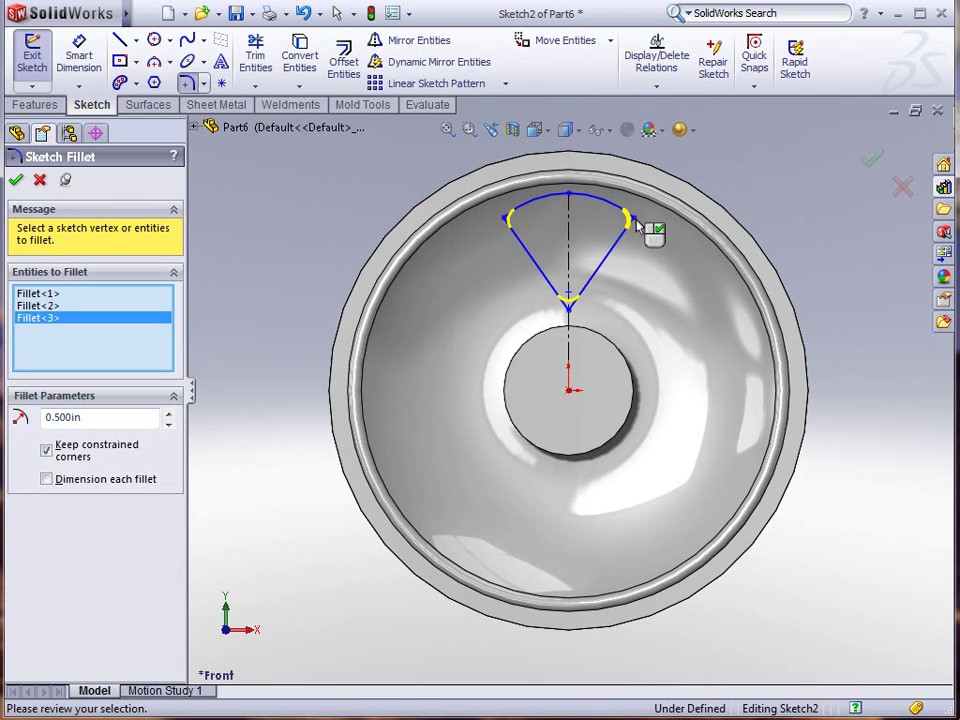
click(16, 181)
click(16, 181)
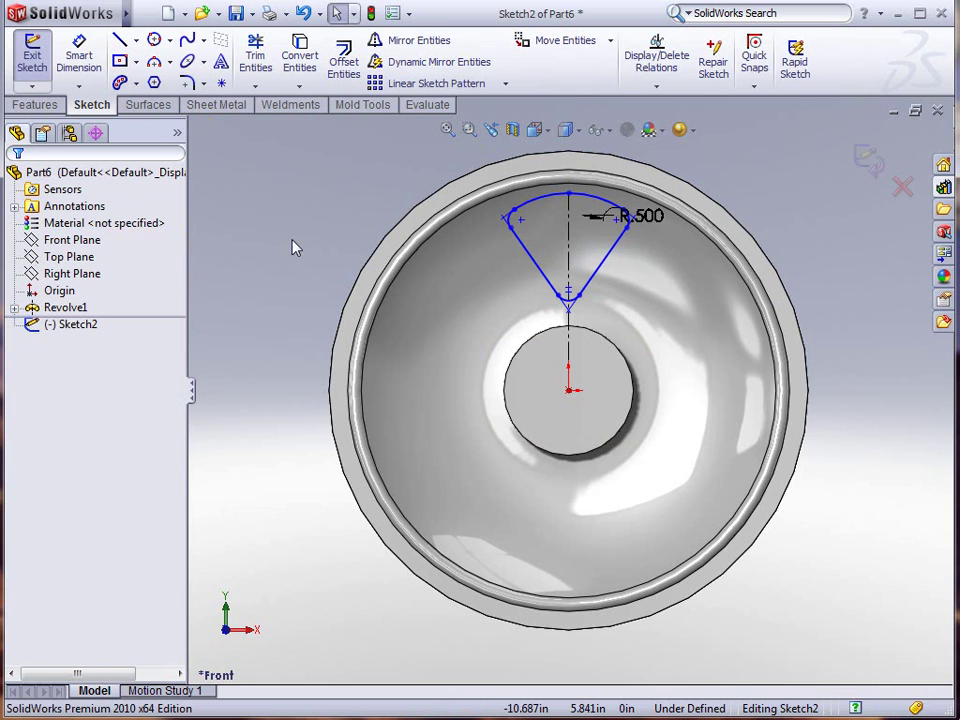
scroll(563, 268, down, 2)
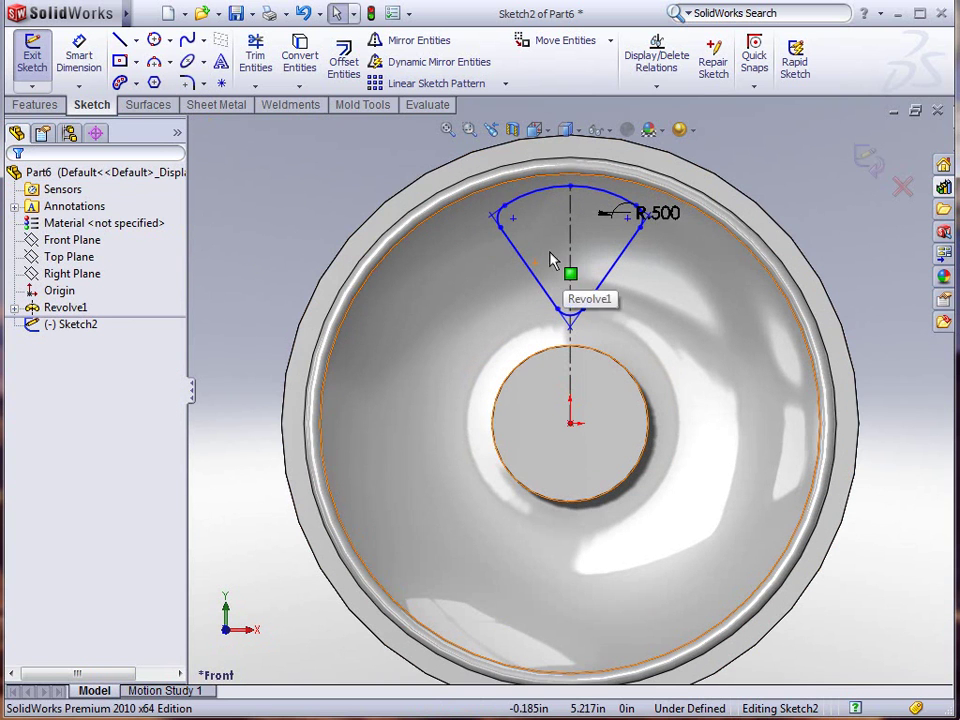
Step: Place a point on the centerline, exit Sketch2, and orbit to a tilted 3-D view
click(222, 85)
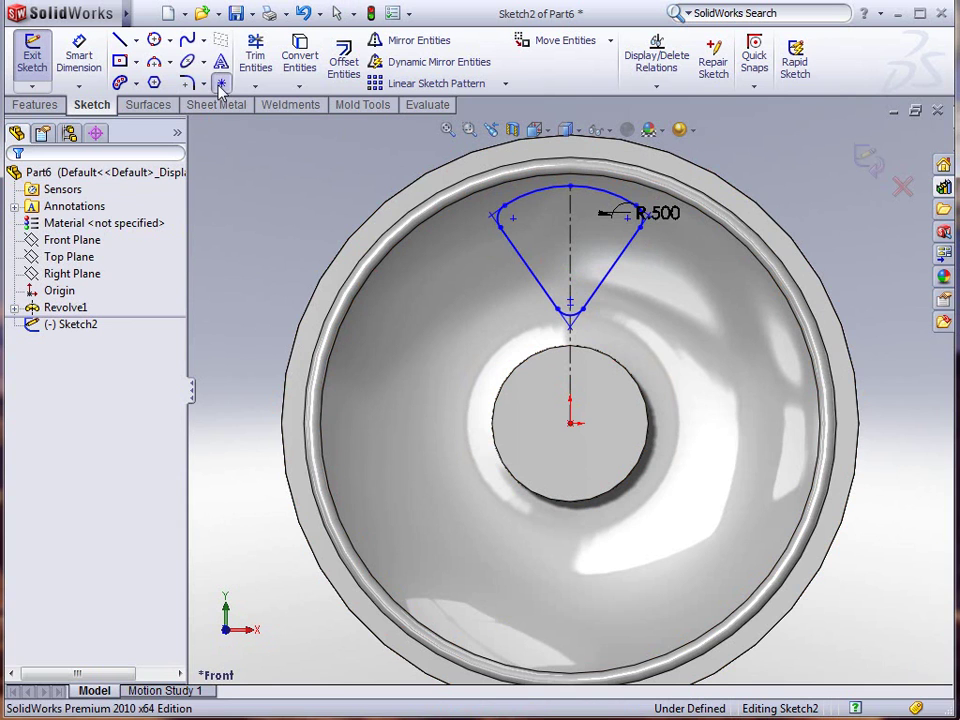
click(570, 249)
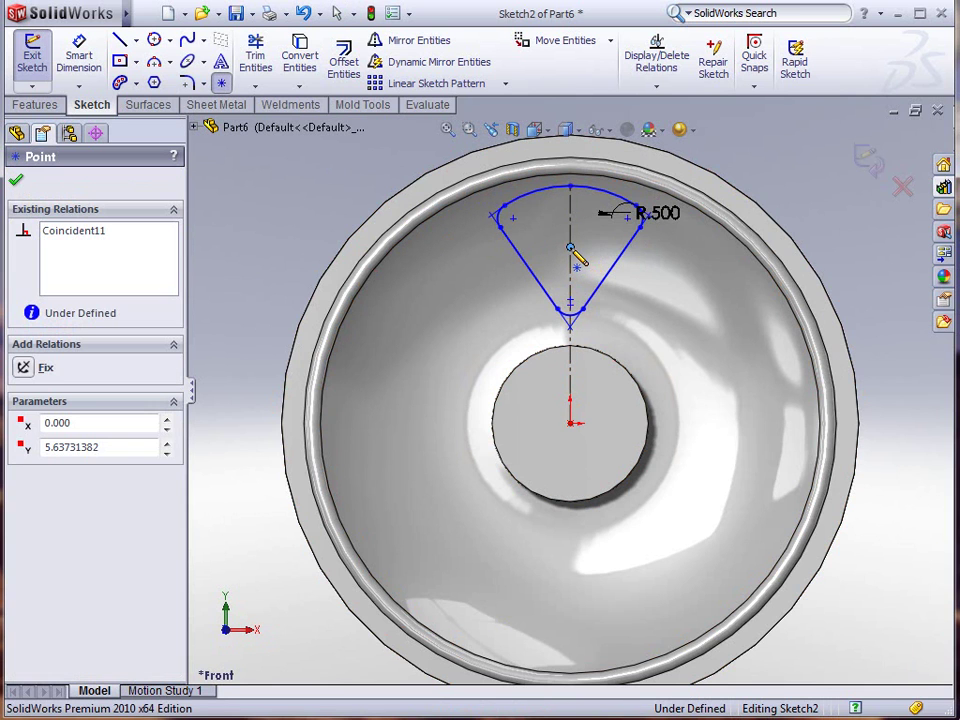
click(868, 164)
middle_drag(603, 410, 566, 195)
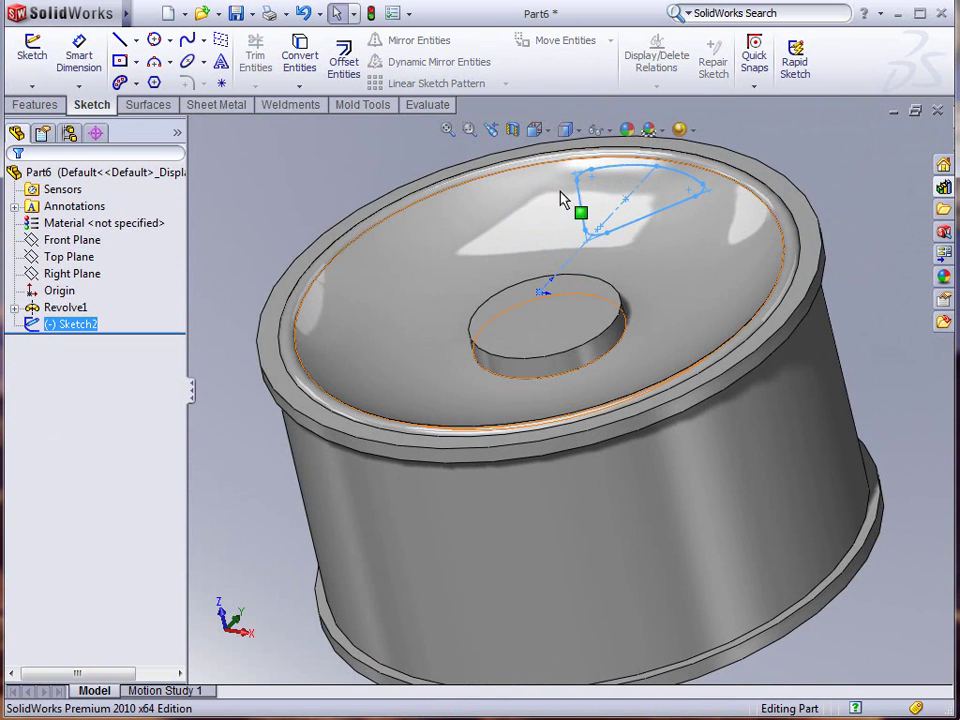
Step: Apply a Right Plane section view and orbit to inspect the rim's cross-section profile
click(514, 130)
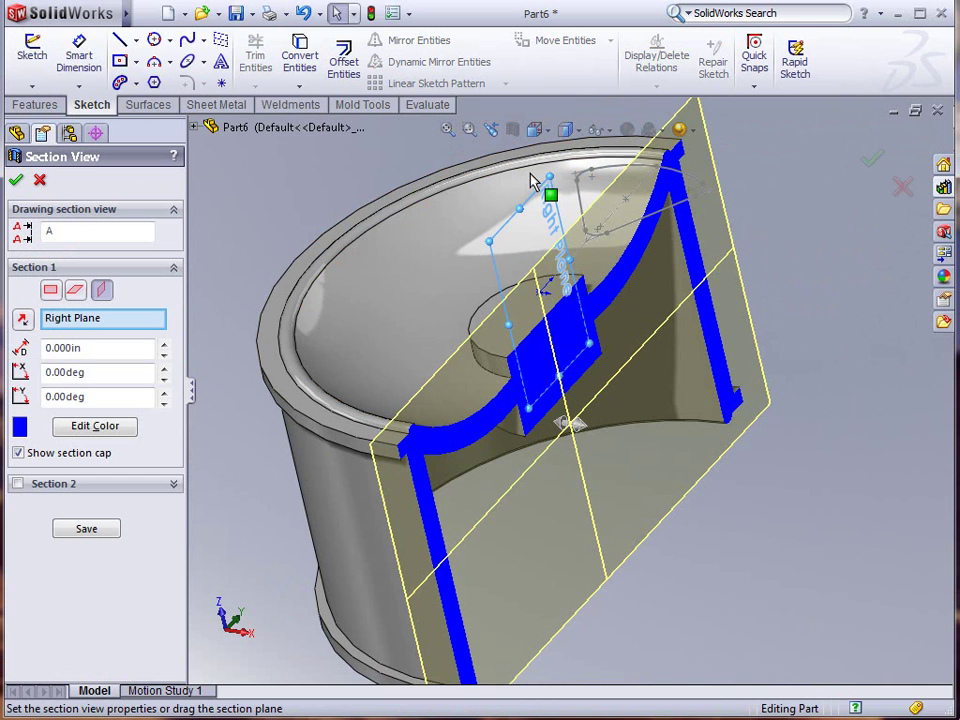
click(874, 152)
mouse_move(600, 420)
middle_down()
mouse_move(604, 349)
mouse_move(603, 398)
middle_up()
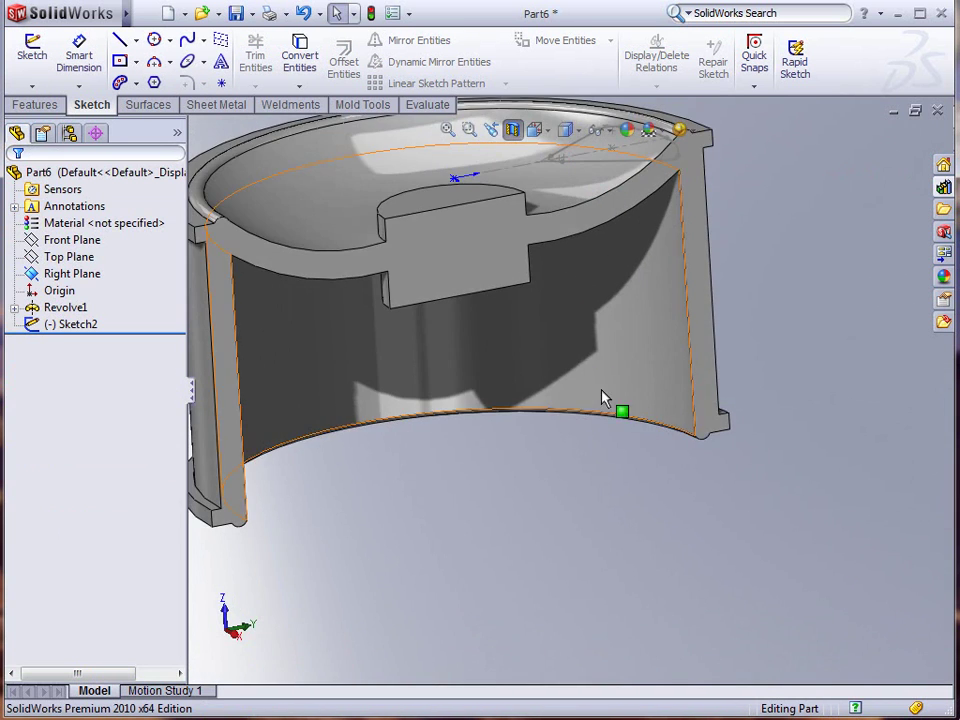
scroll(603, 398, up, 3)
scroll(581, 285, down, 2)
click(64, 279)
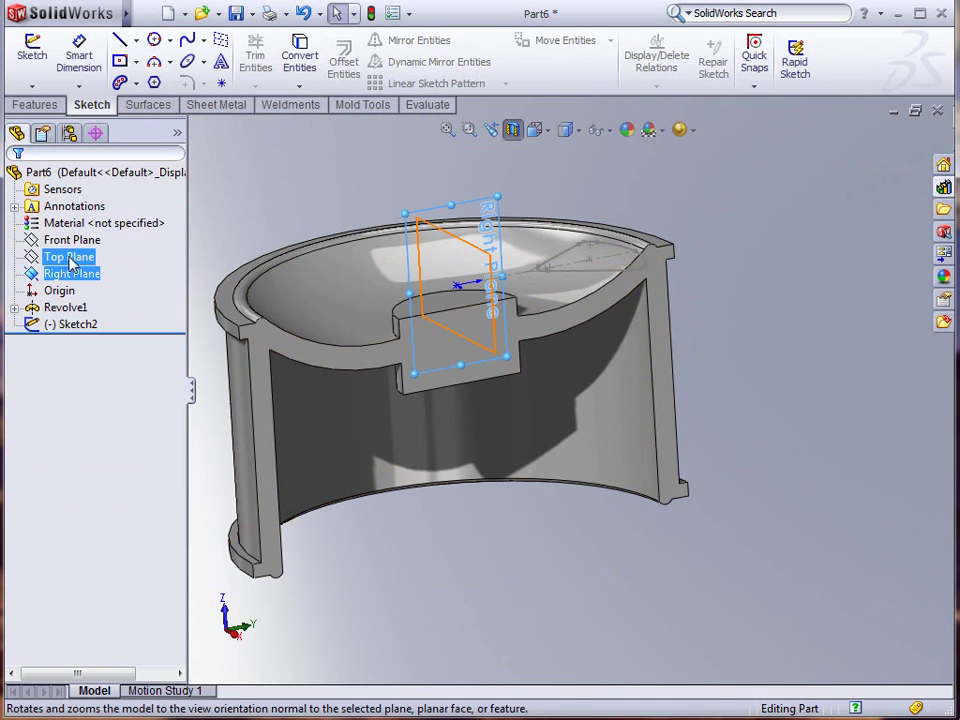
Step: Start a new sketch on the Right Plane and orbit to a lower side angle
click(70, 257)
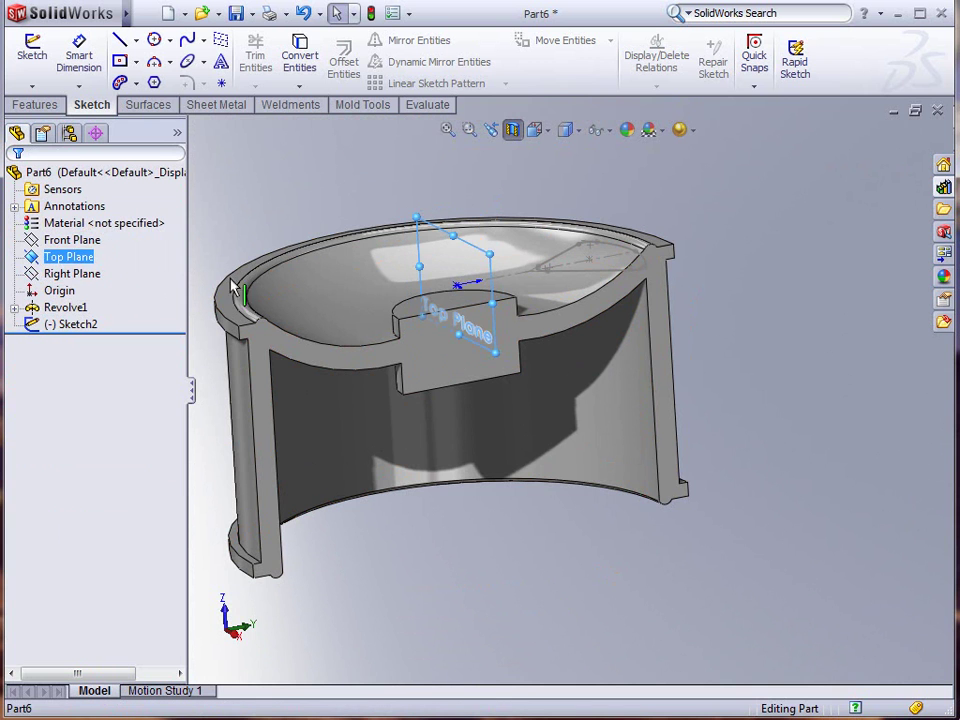
key(Escape)
click(70, 273)
click(40, 248)
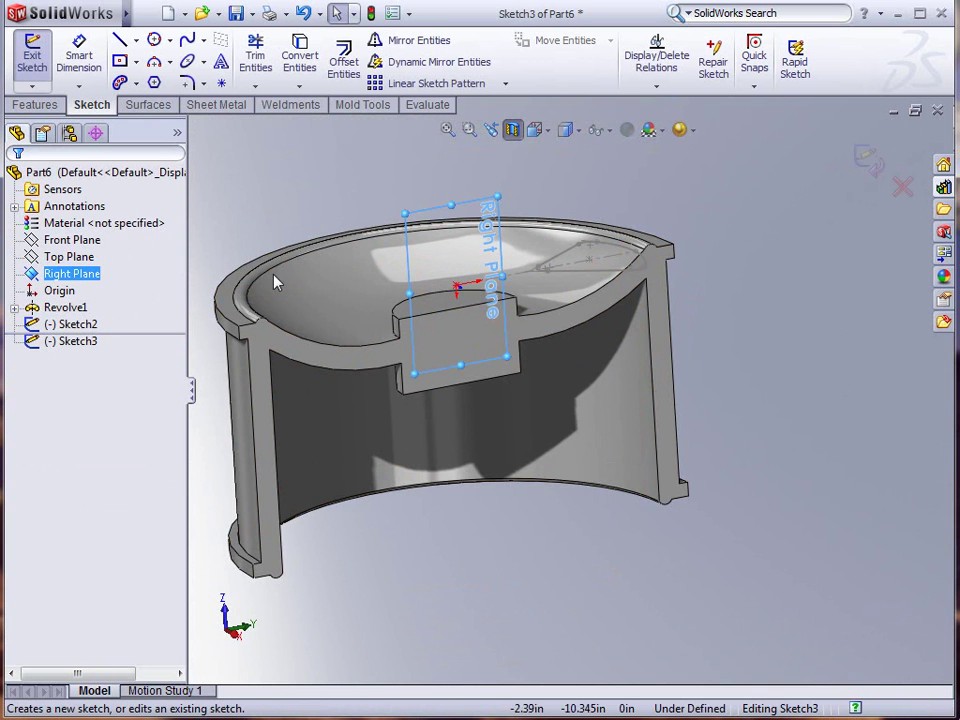
mouse_move(520, 290)
middle_down()
mouse_move(489, 304)
mouse_move(430, 300)
middle_up()
Step: Draw the 4.513 in vertical line down from the rim's top surface, then exit the sketch
click(119, 39)
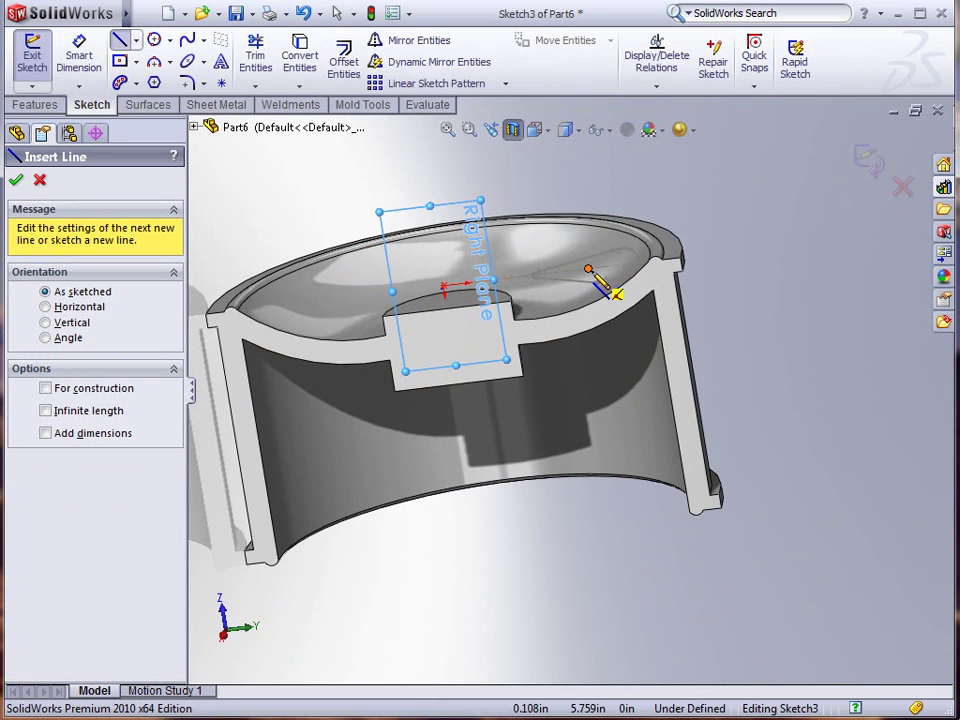
click(589, 271)
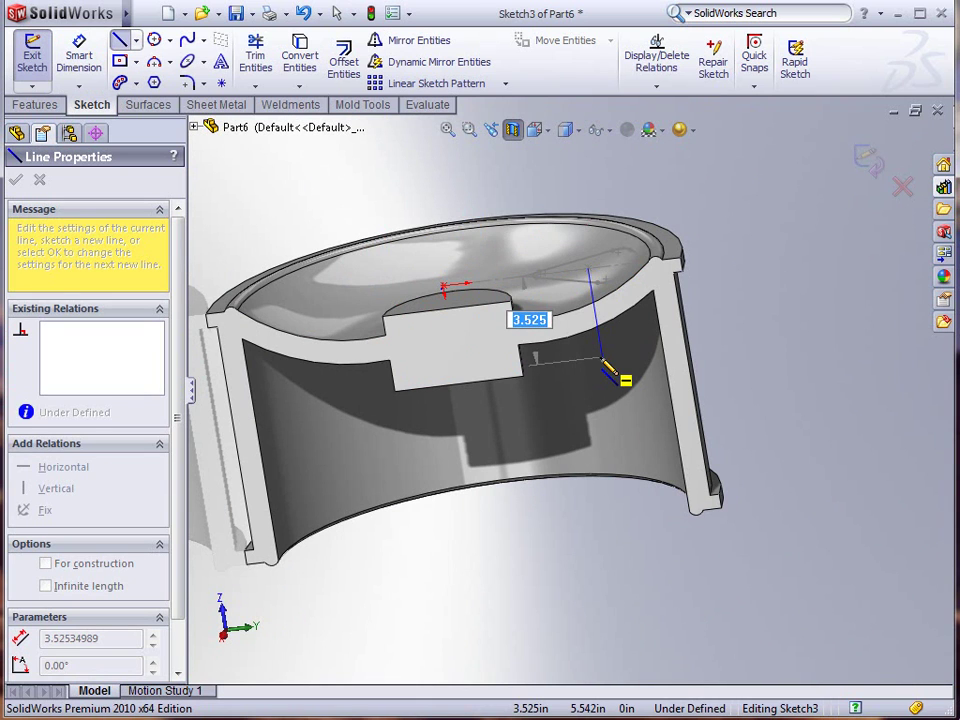
click(601, 358)
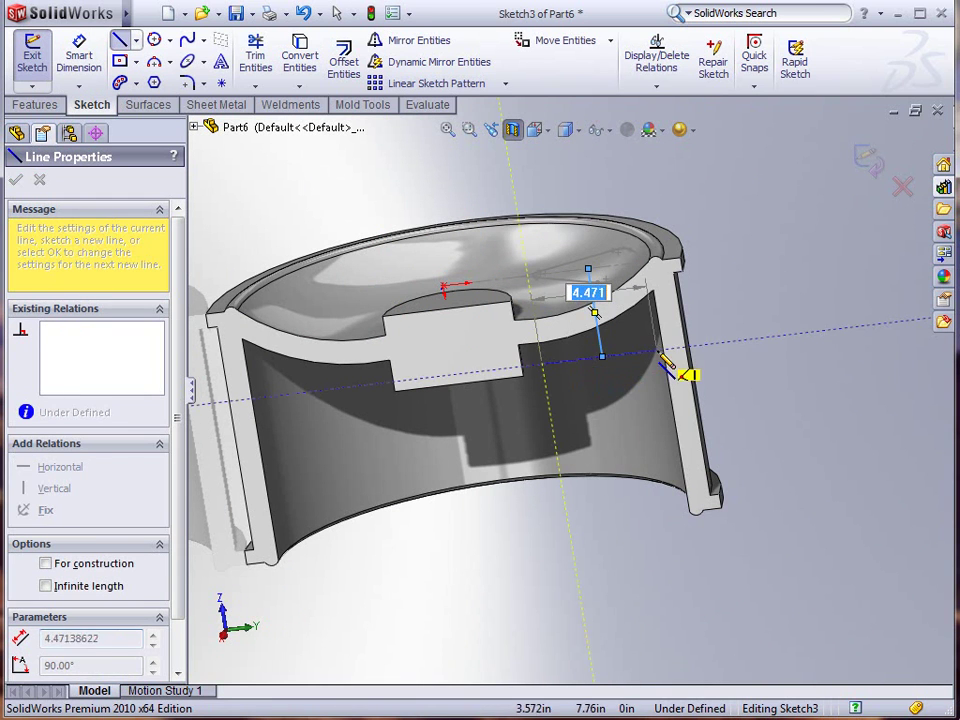
key(Escape)
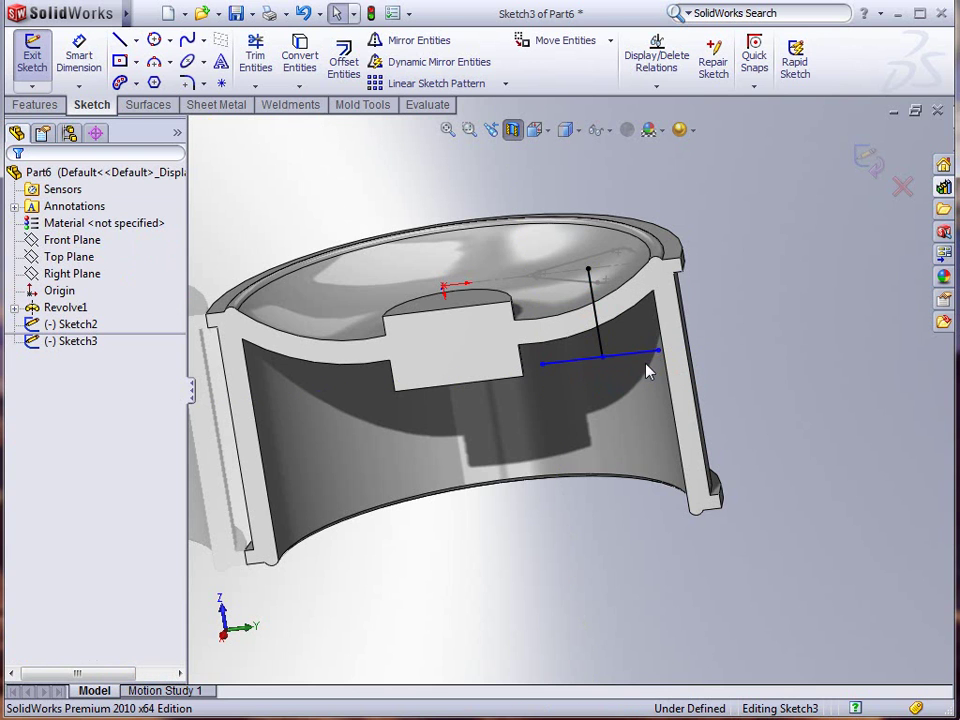
click(636, 358)
click(768, 305)
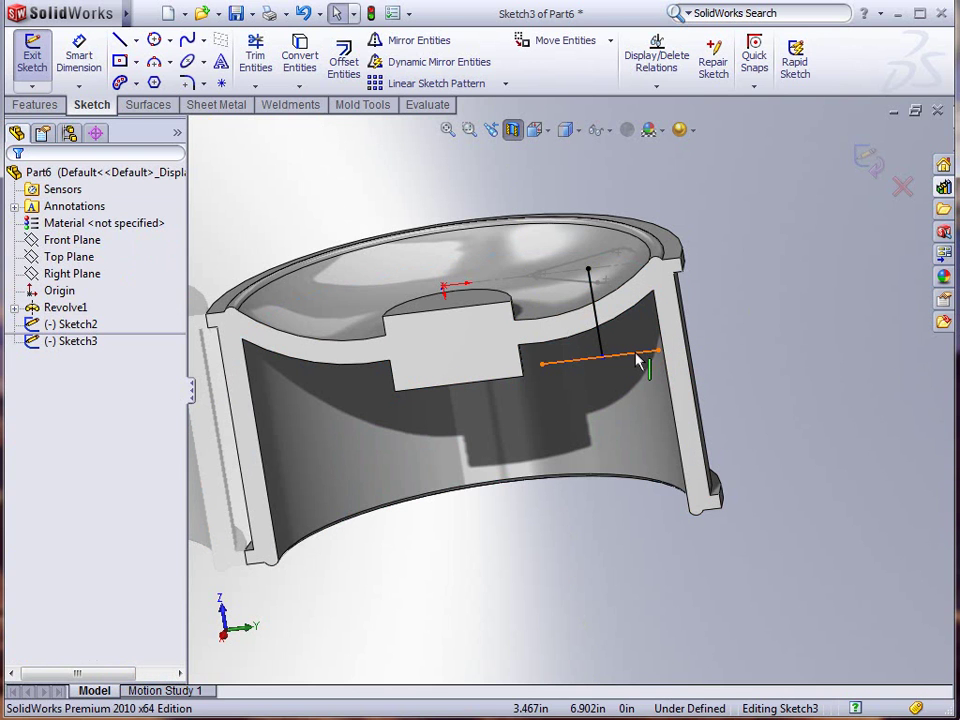
click(636, 358)
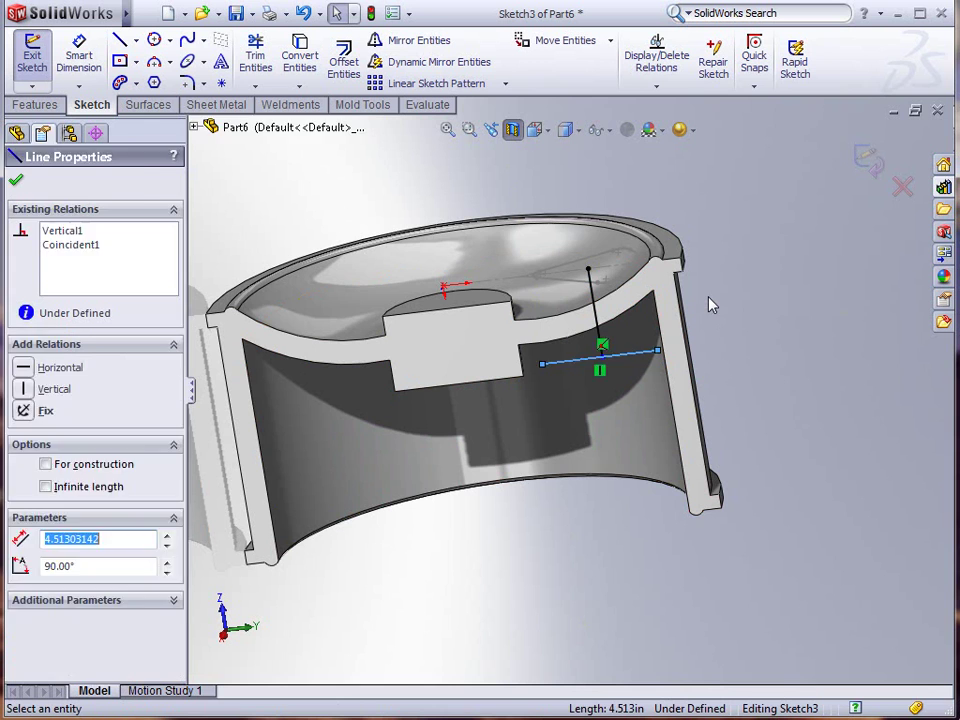
click(709, 302)
scroll(605, 365, down, 5)
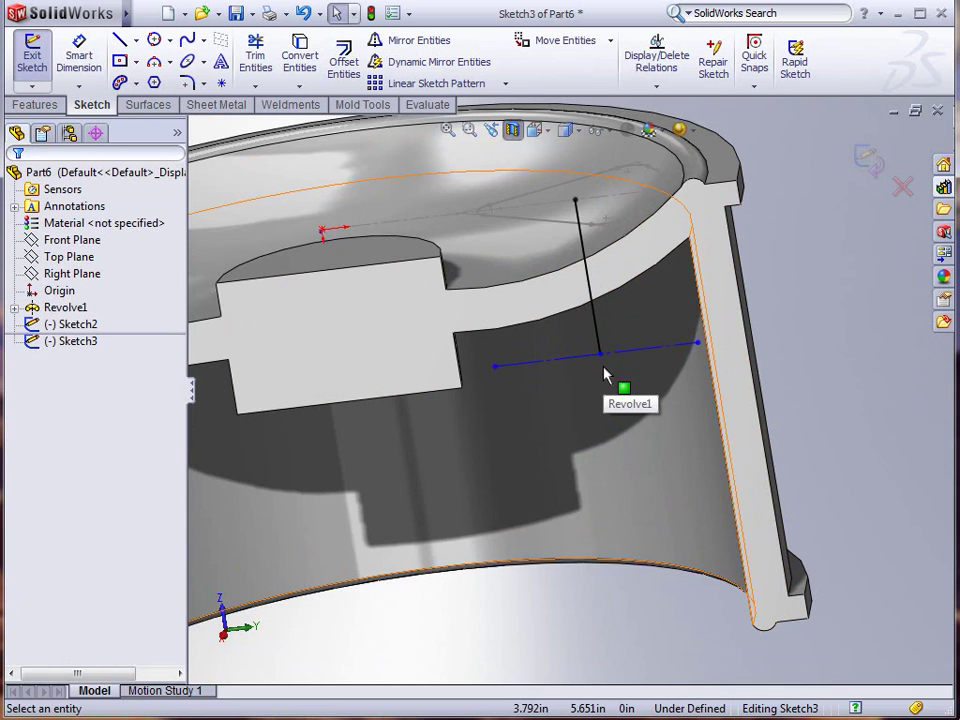
click(869, 161)
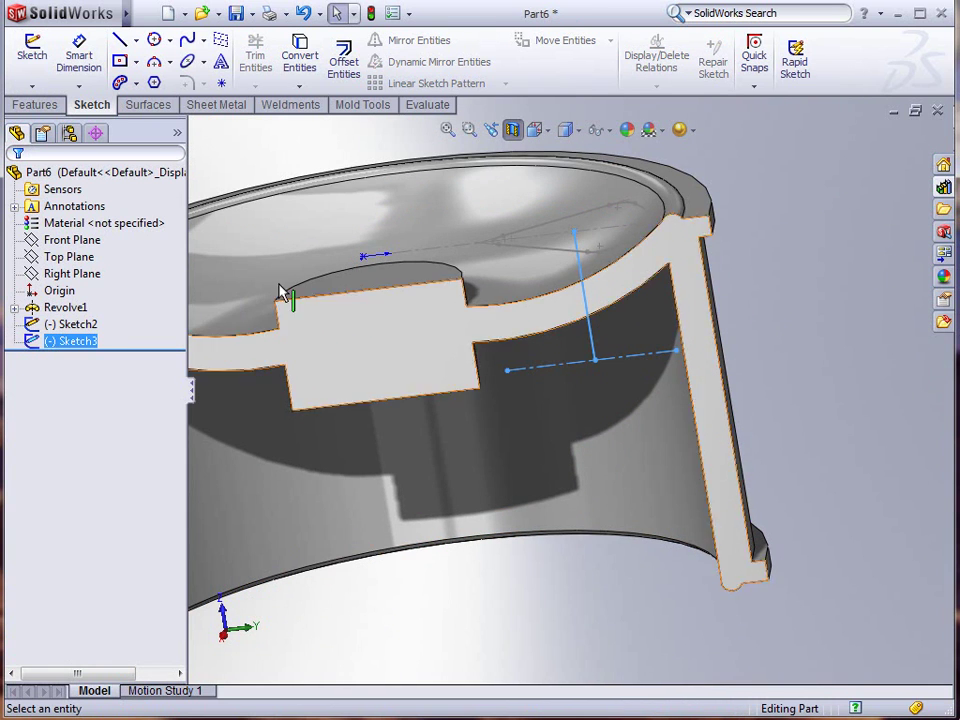
Step: Discard an empty Right Plane sketch and orbit to see the rim's top surface
click(66, 273)
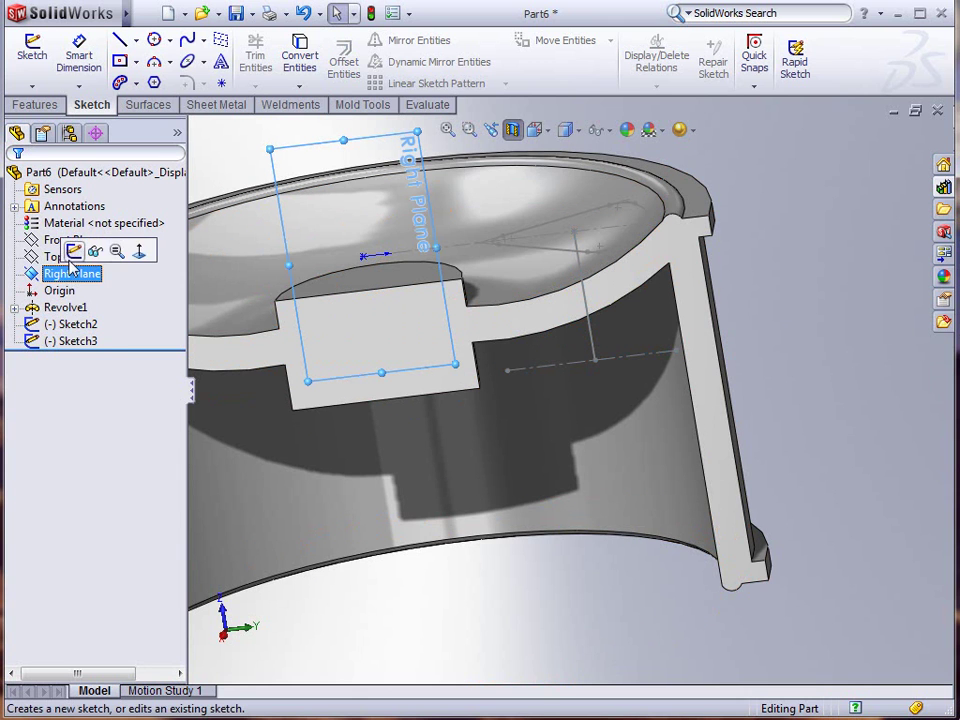
click(73, 251)
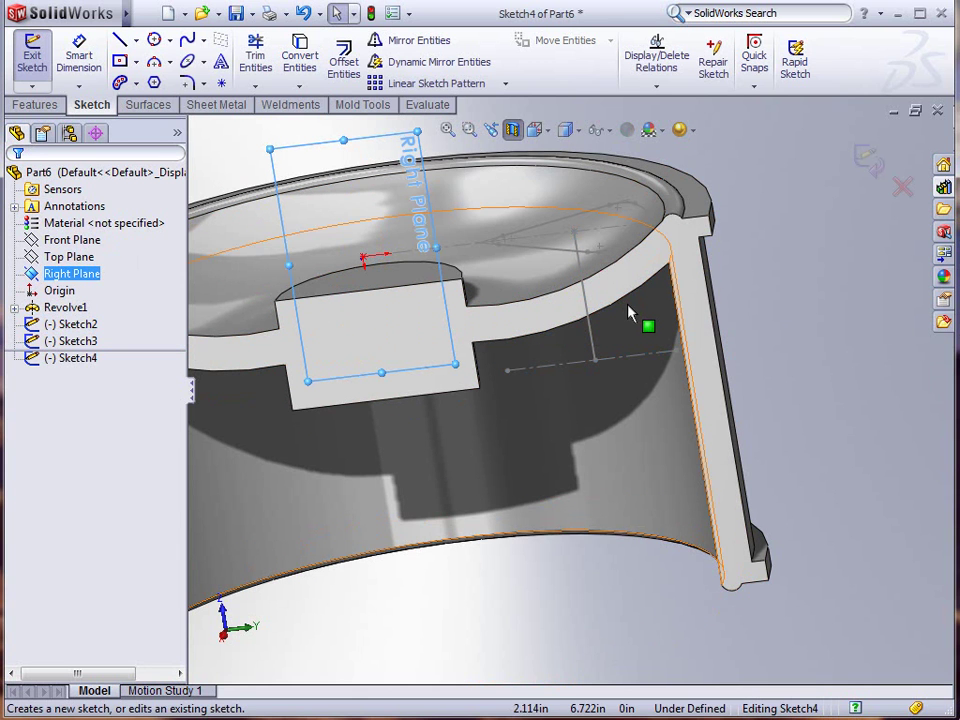
click(902, 189)
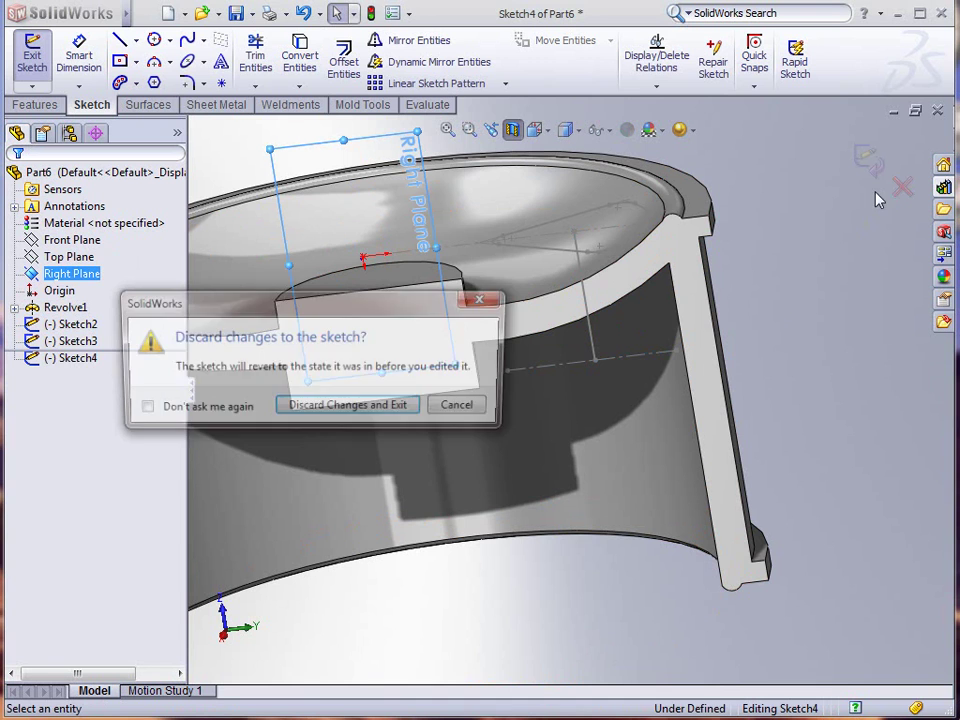
click(349, 408)
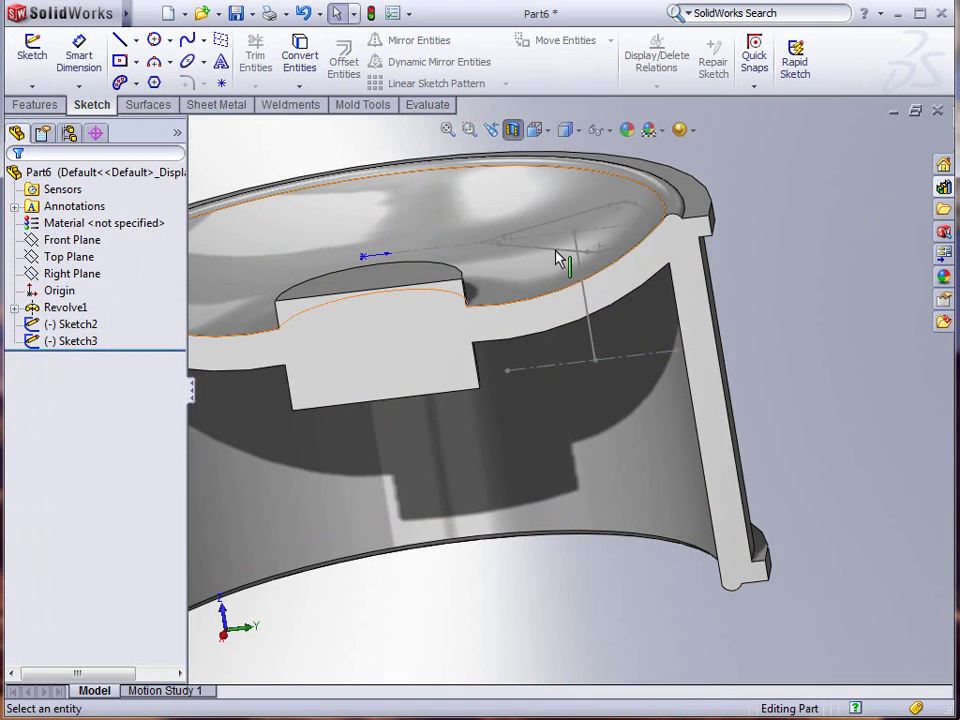
mouse_move(561, 261)
middle_down()
mouse_move(611, 274)
mouse_move(593, 300)
middle_up()
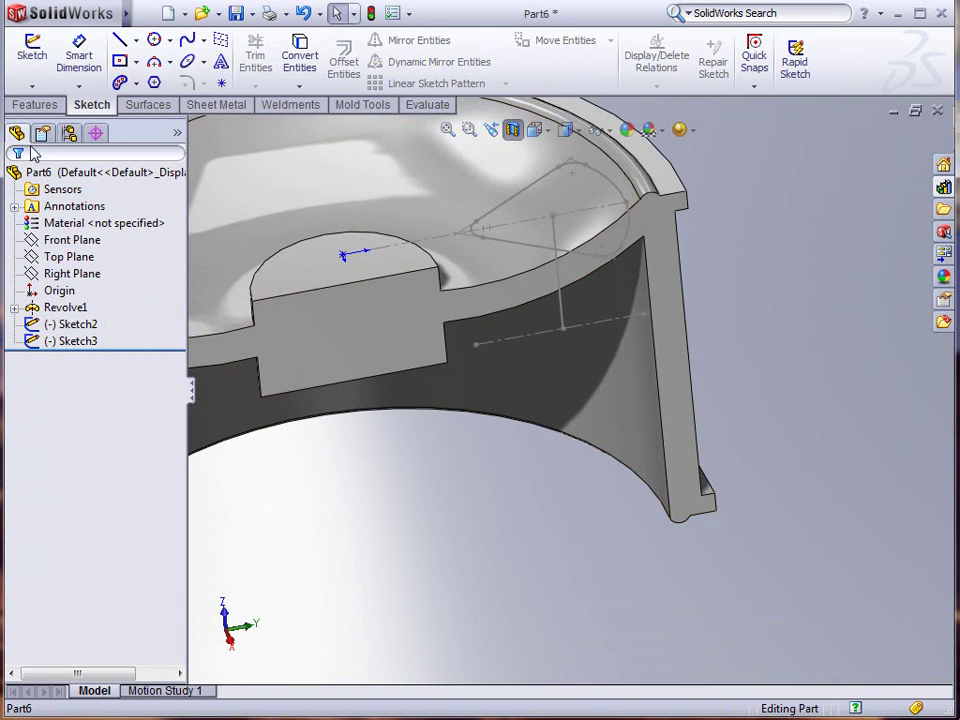
Step: Create a projection Split Line of wedge Sketch2 onto the rim's top face
click(36, 105)
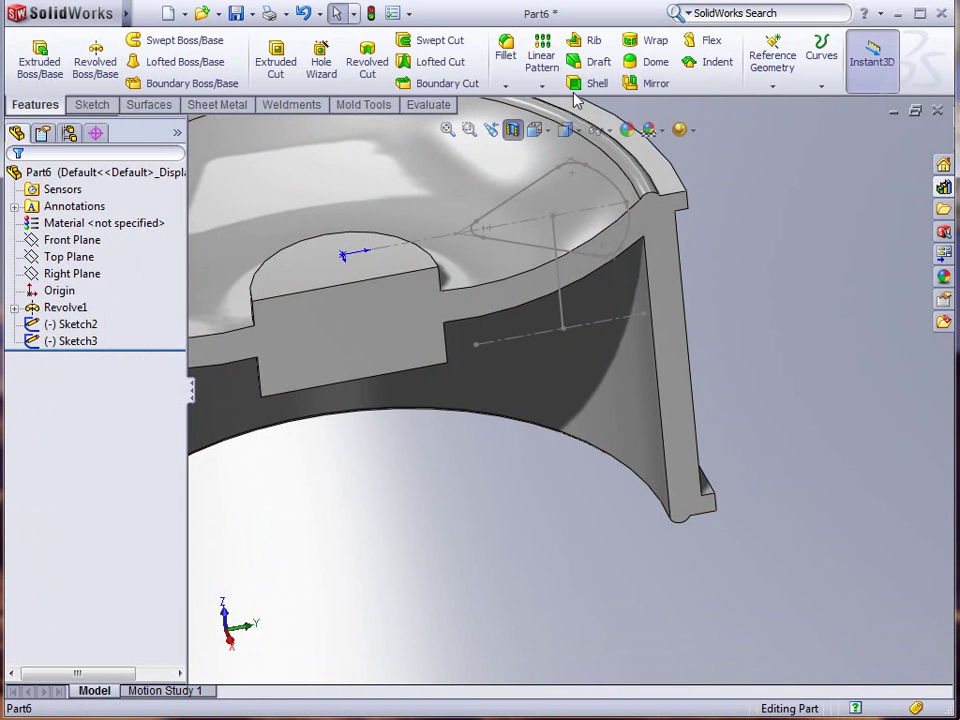
click(821, 86)
click(827, 105)
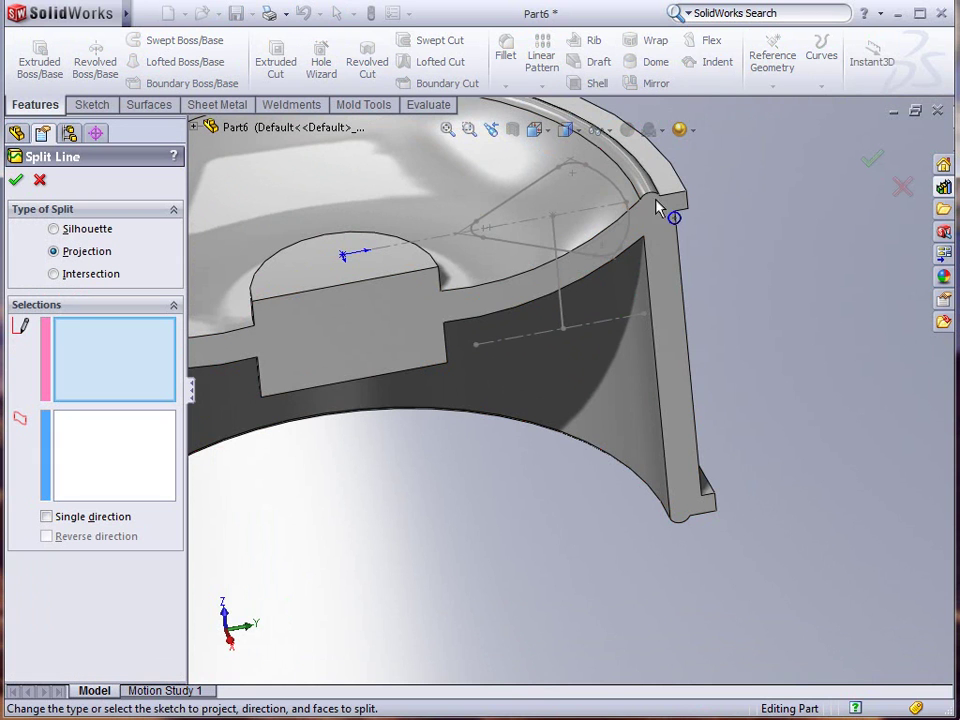
click(510, 250)
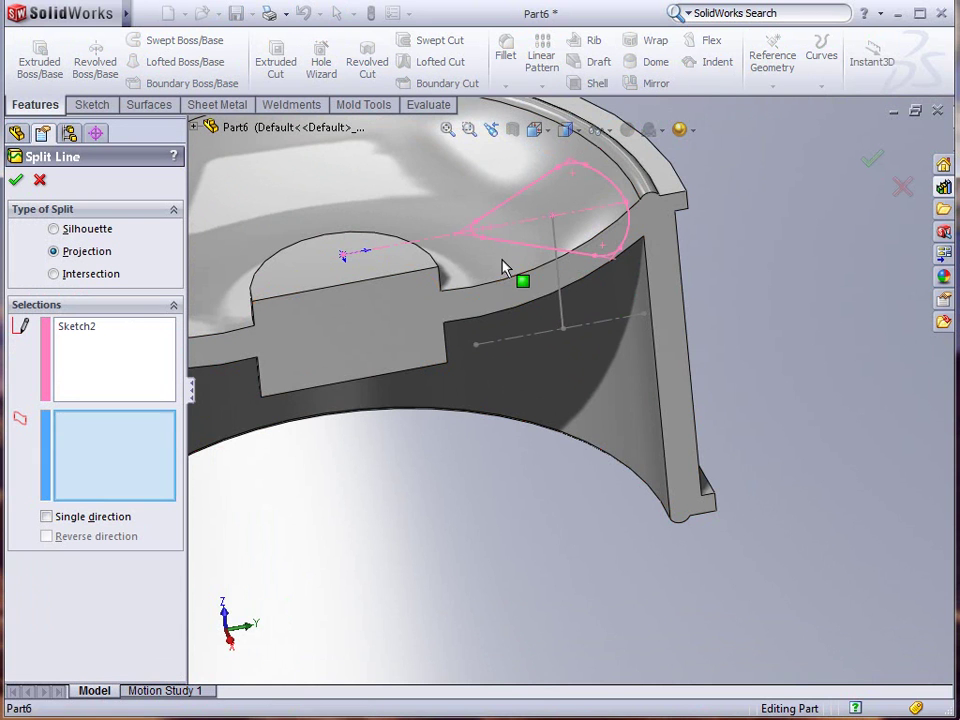
click(506, 267)
click(16, 182)
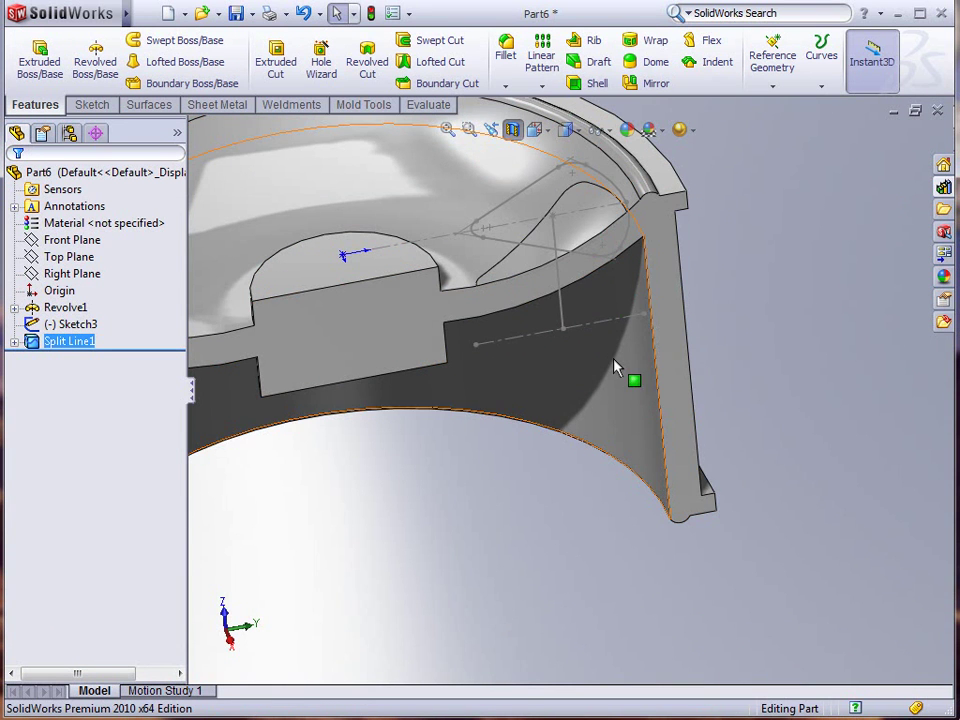
key(Down)
key(Down)
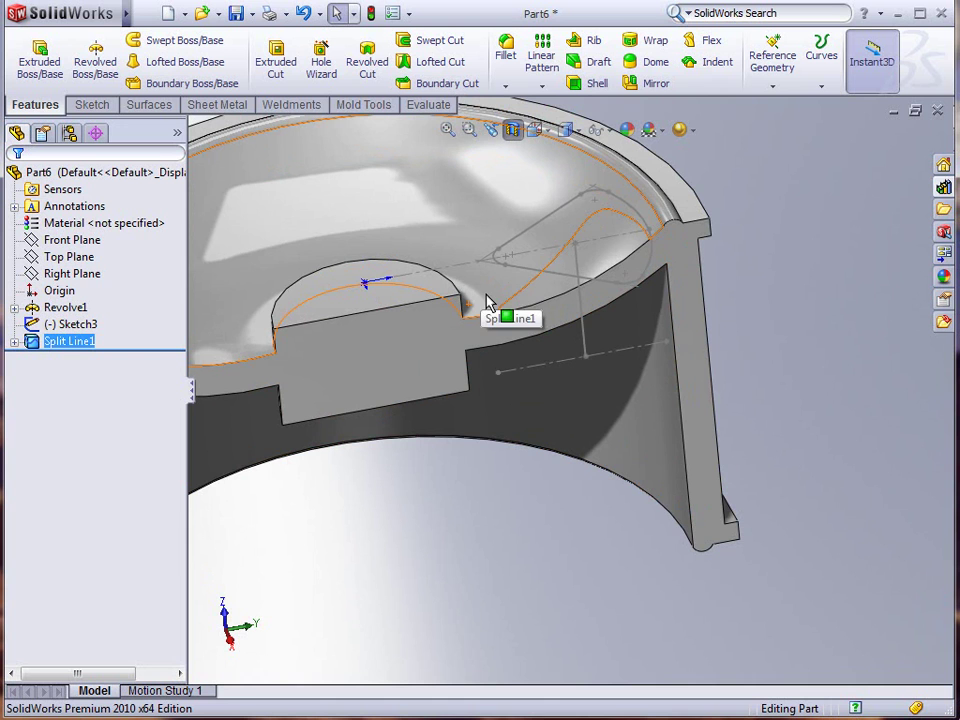
Step: In a new Right Plane sketch, draw a slanted line down from the inner wall's top edge
click(58, 273)
click(70, 250)
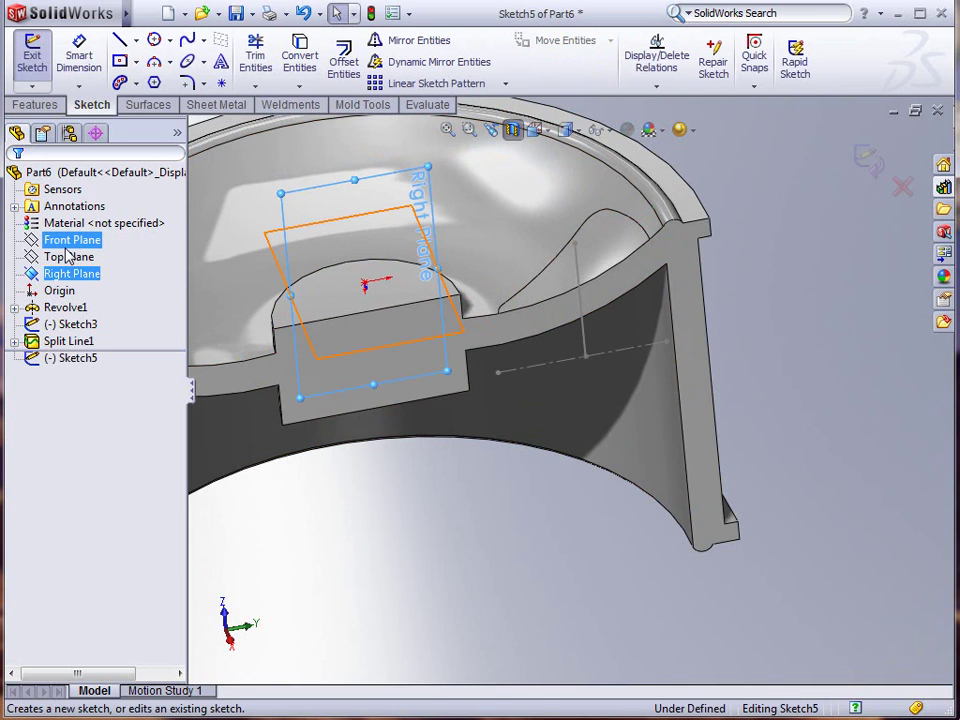
middle_drag(459, 339, 456, 291)
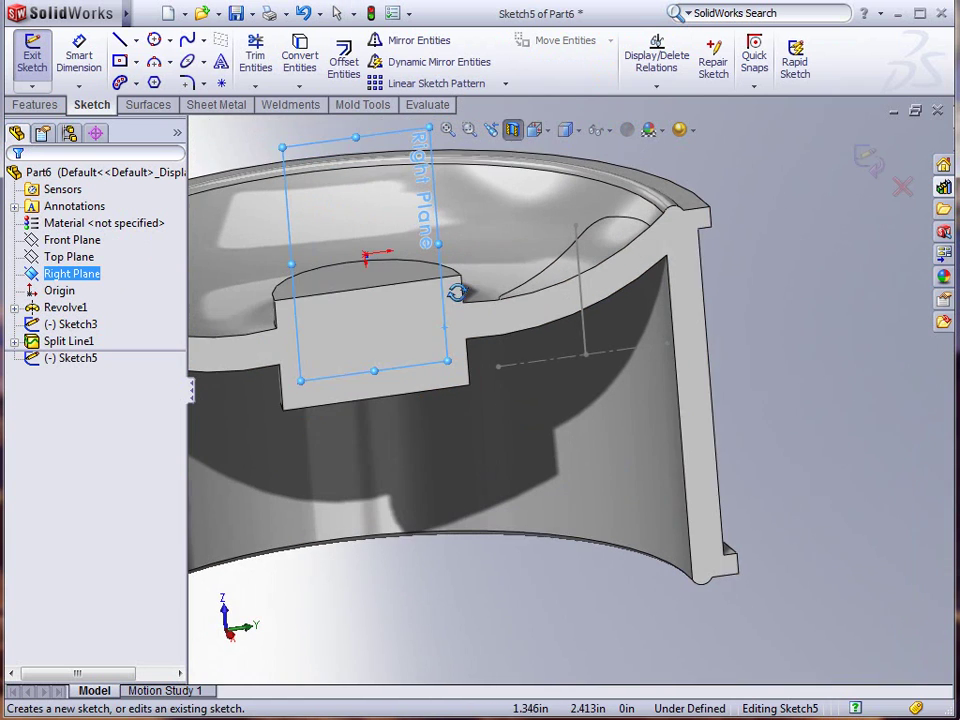
key(l)
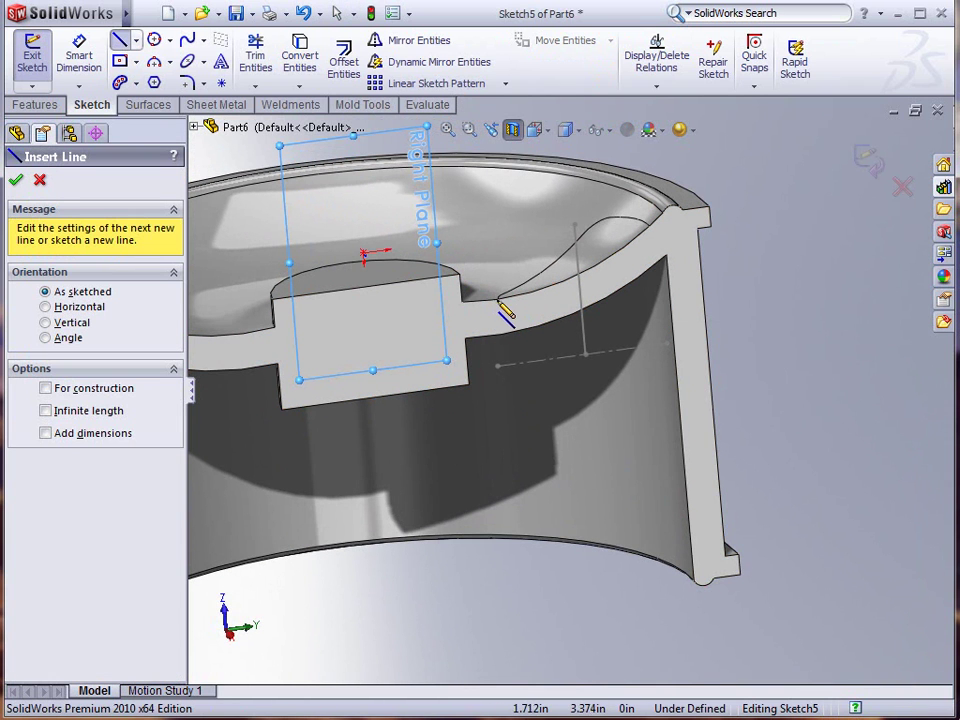
click(497, 298)
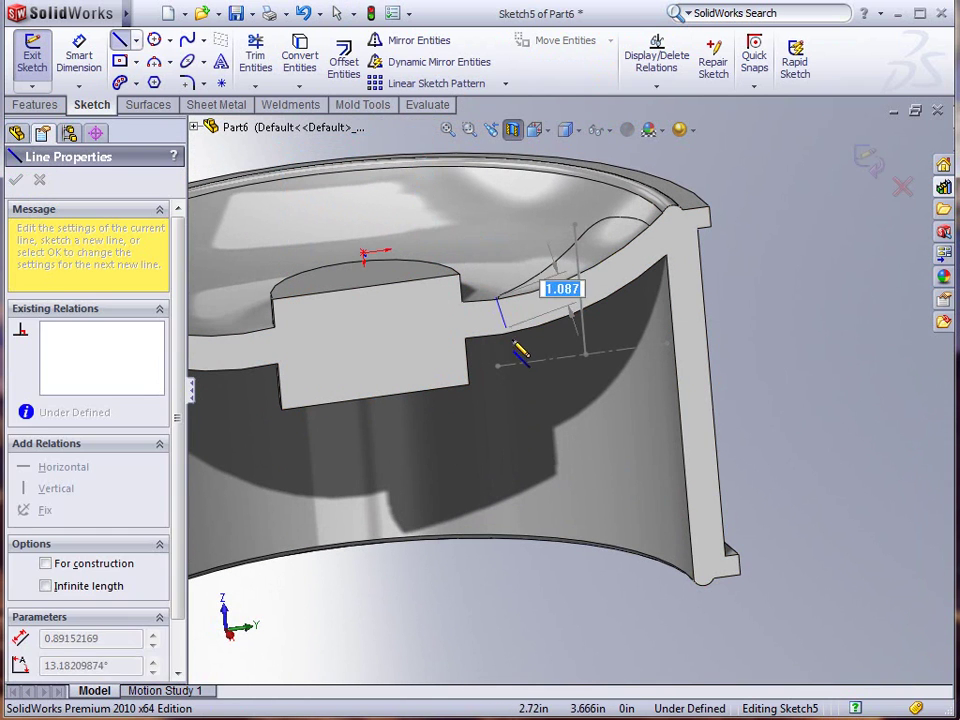
click(521, 364)
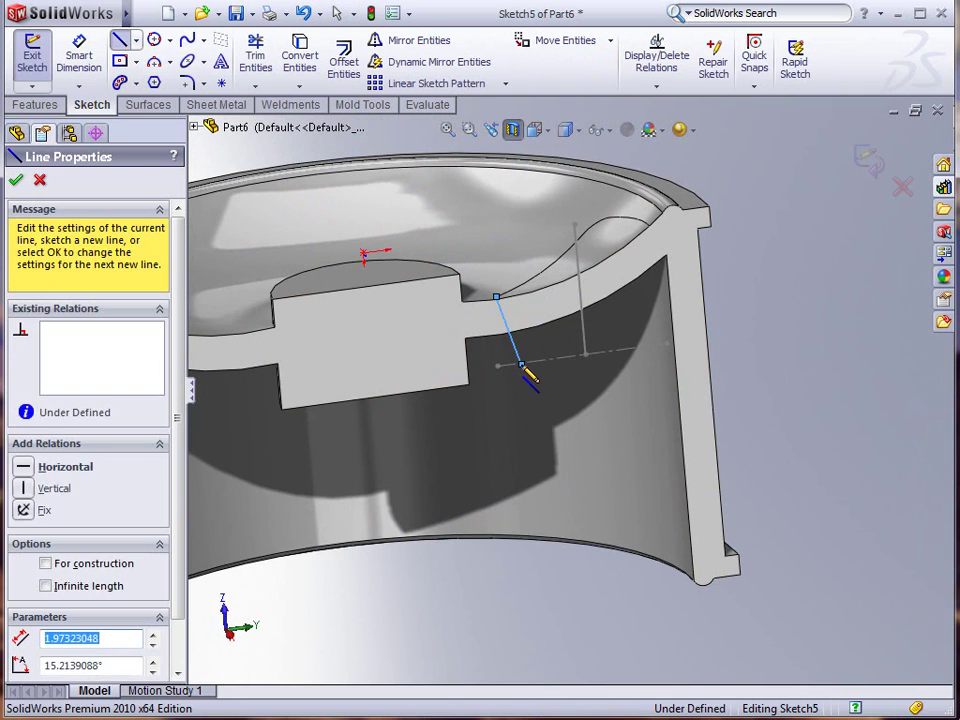
key(Escape)
Step: Make the line's bottom coincident with the Sketch3 line and pierce its top onto the split edge
click(522, 366)
ctrl+click(536, 360)
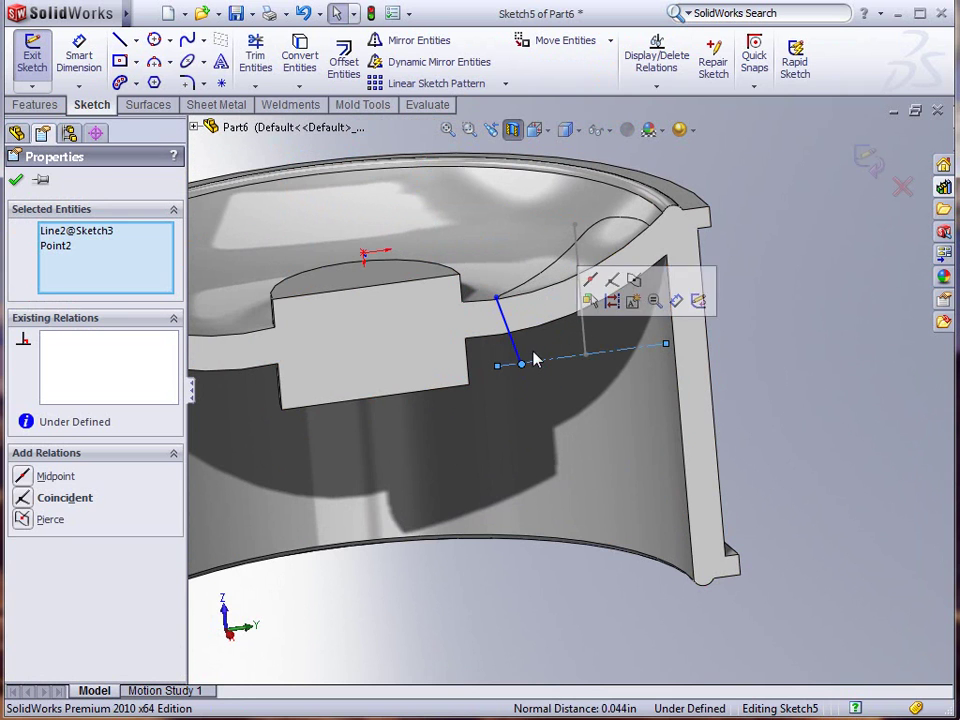
click(613, 283)
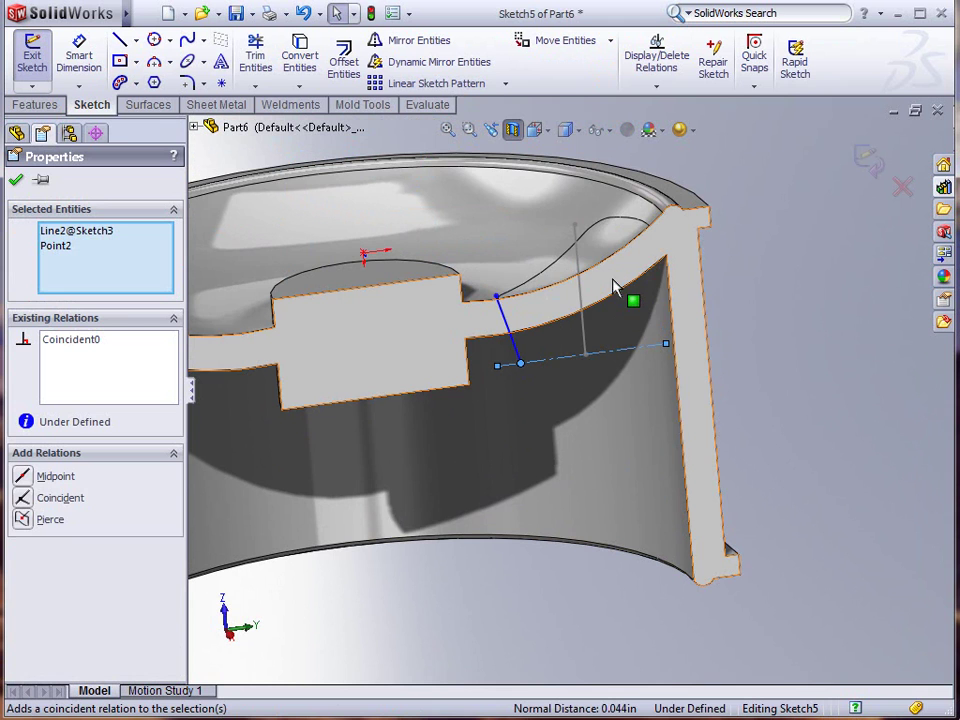
click(497, 298)
middle_drag(497, 300, 519, 364)
scroll(525, 364, down, 5)
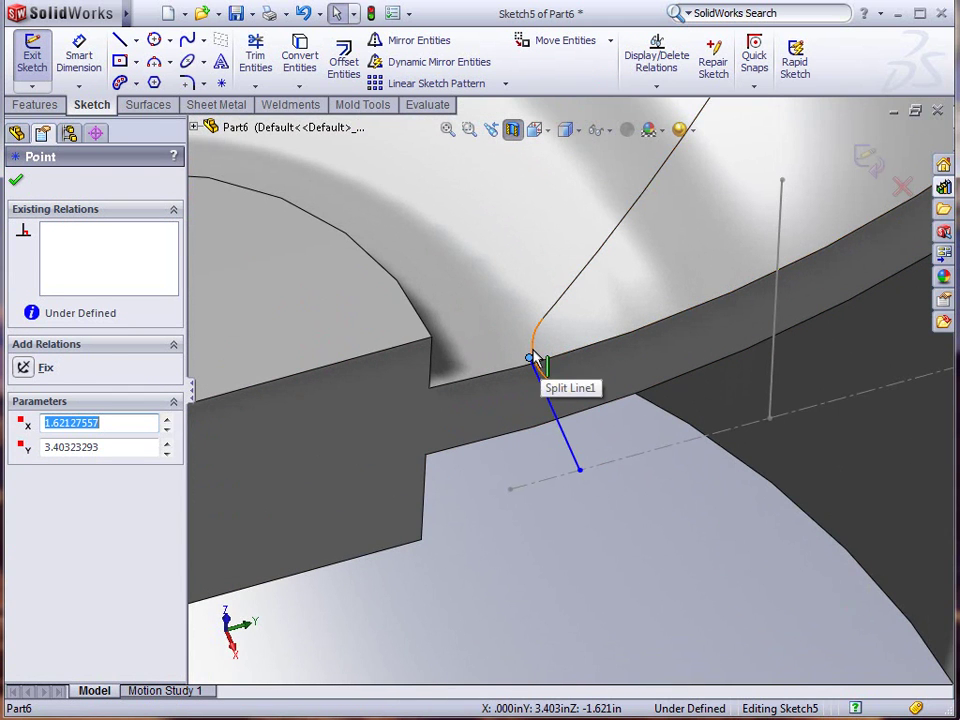
ctrl+click(533, 357)
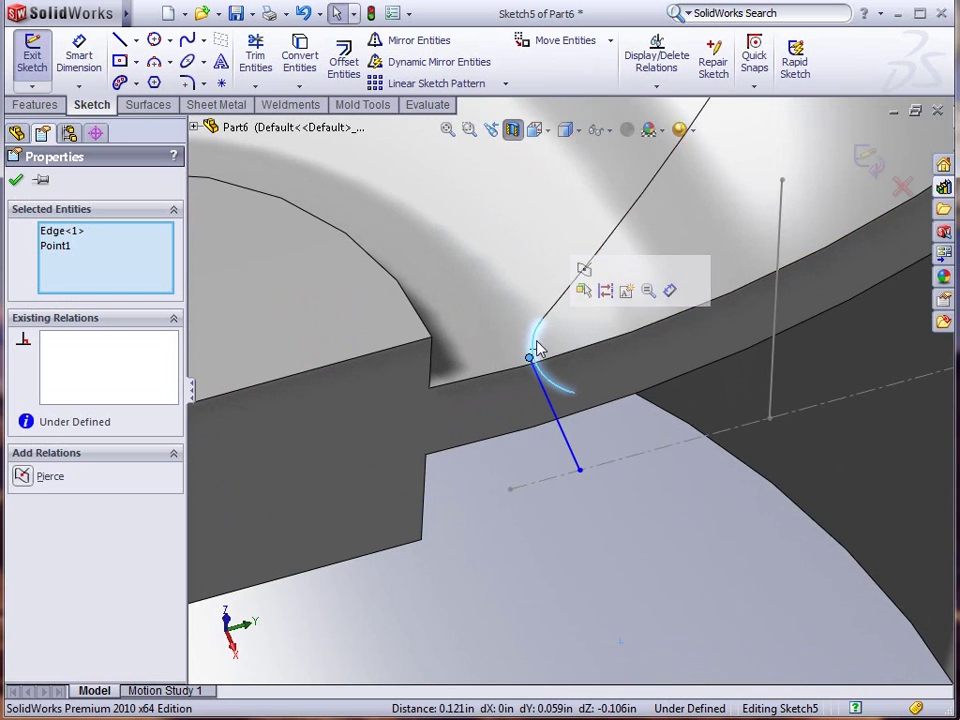
click(585, 280)
middle_drag(585, 282, 540, 385)
click(617, 489)
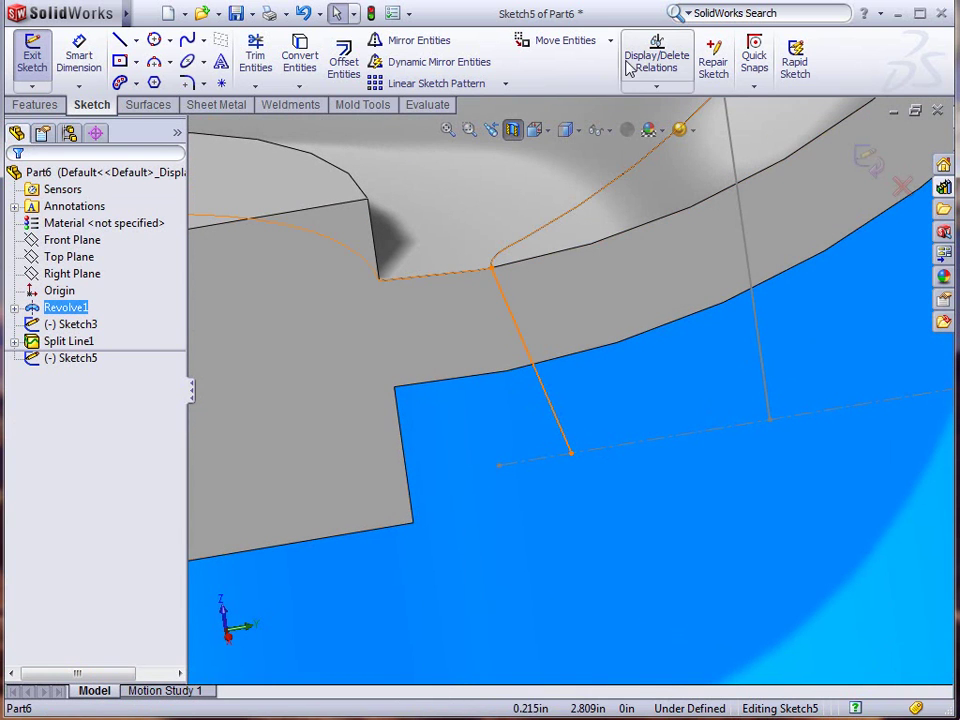
Step: Draw a construction line from the slanted line's top end down to the axis
key(l)
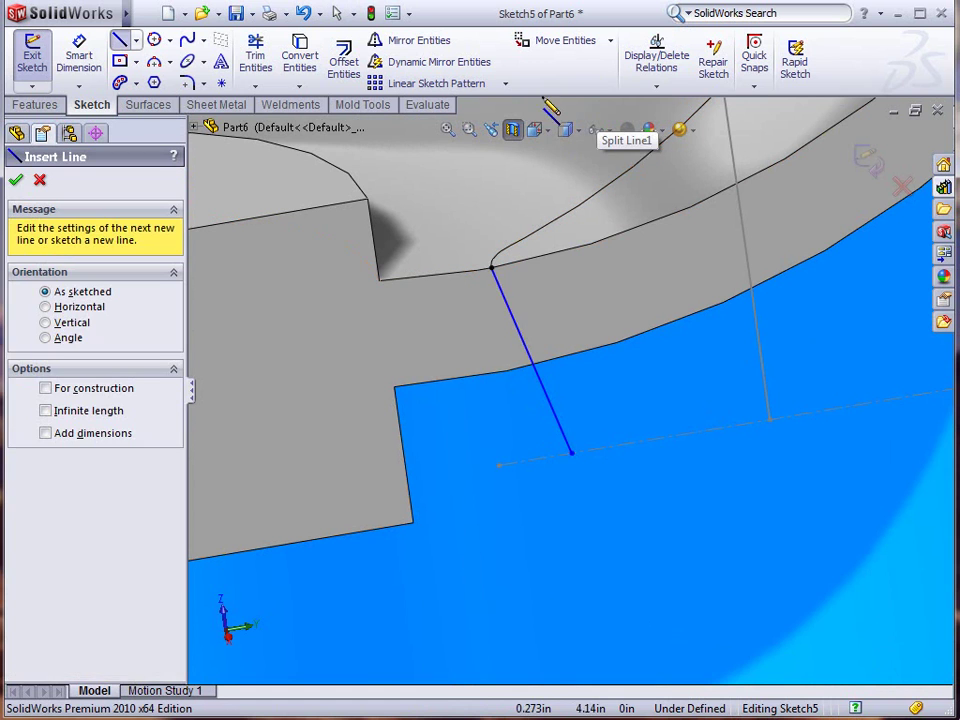
click(491, 268)
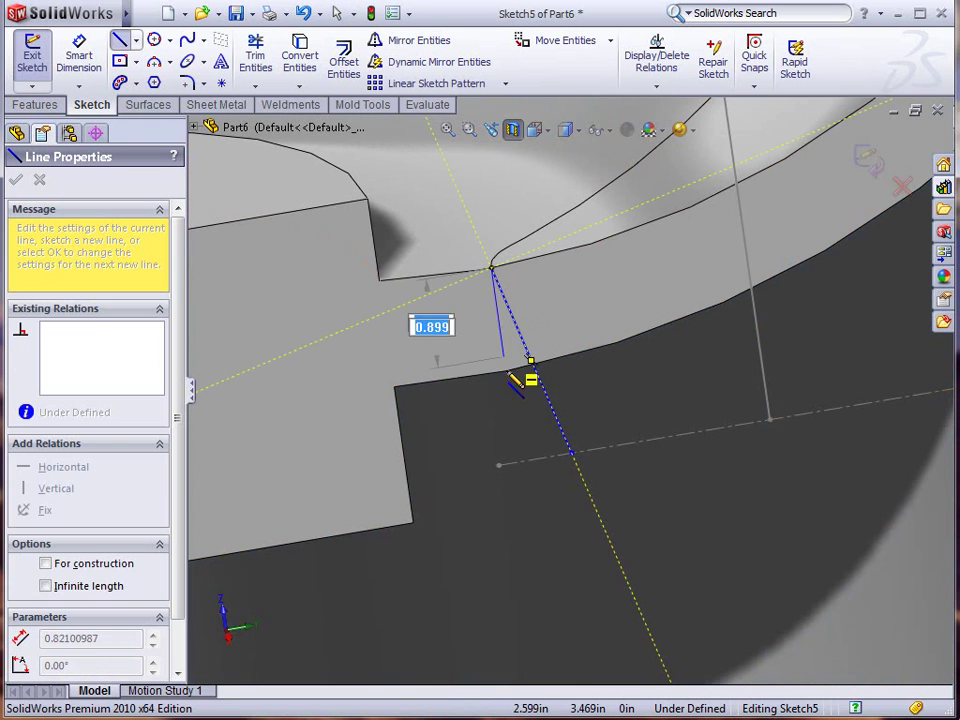
click(520, 474)
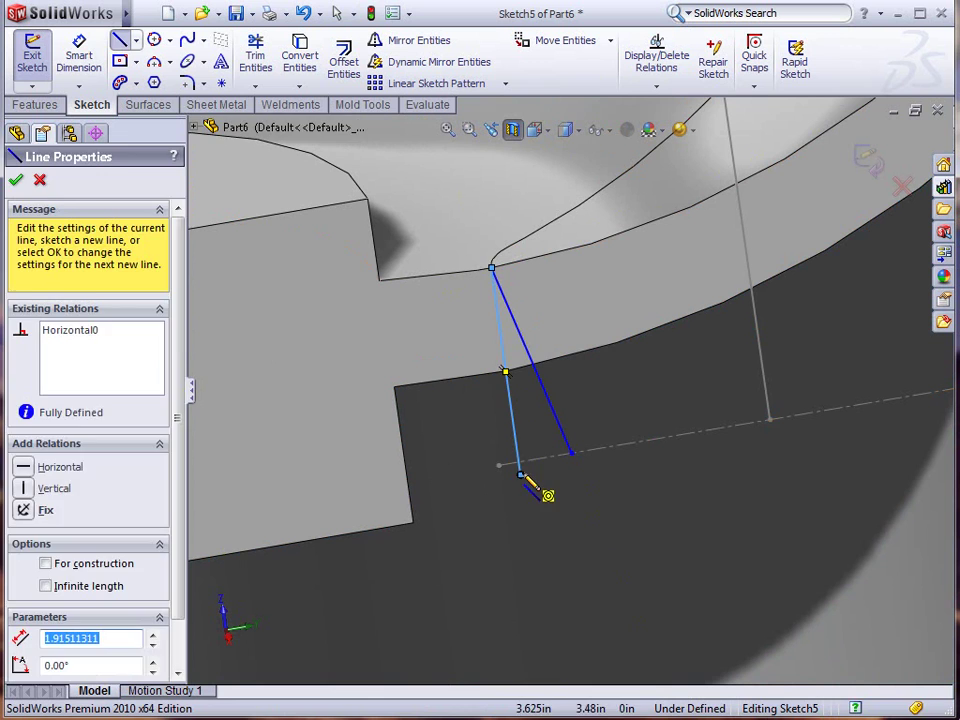
key(Escape)
click(512, 440)
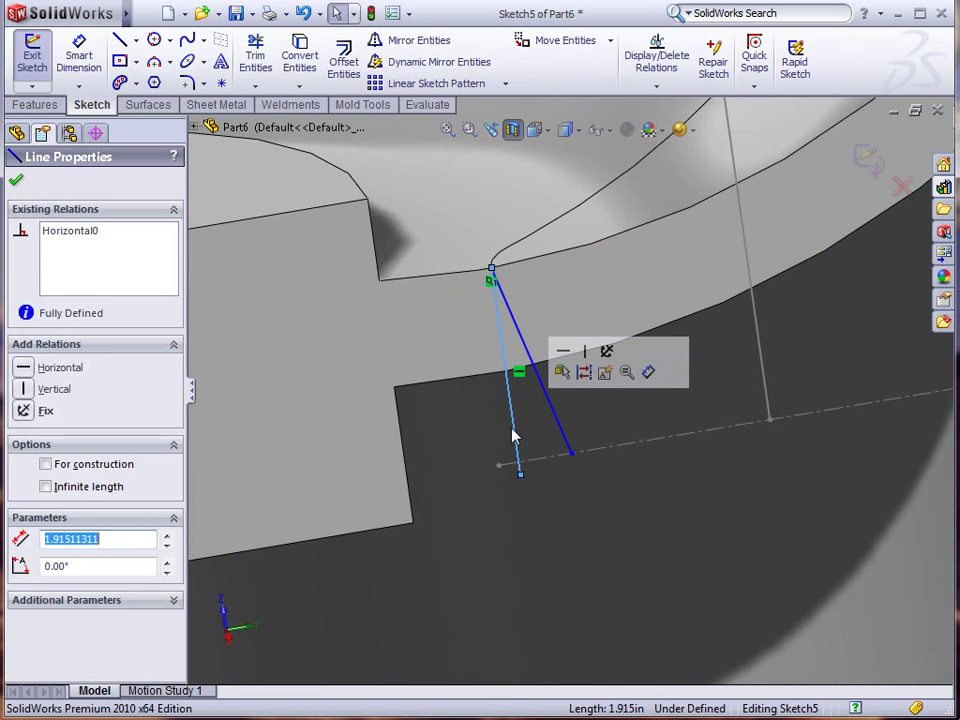
click(583, 374)
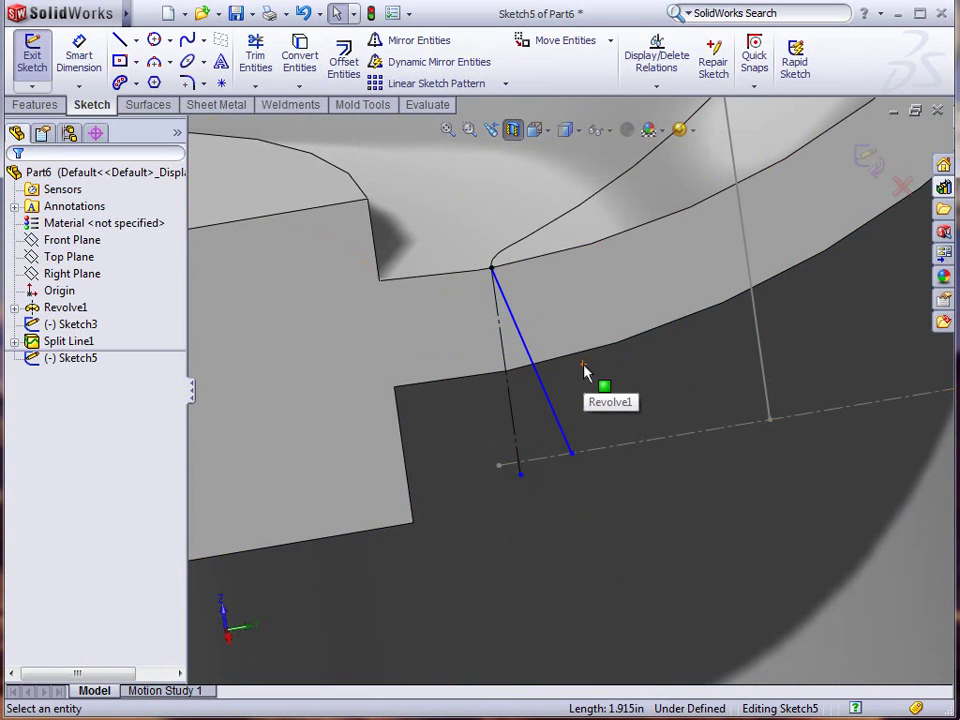
Step: Dimension the angle between the two lines to 12° and exit the sketch
key(d)
click(553, 412)
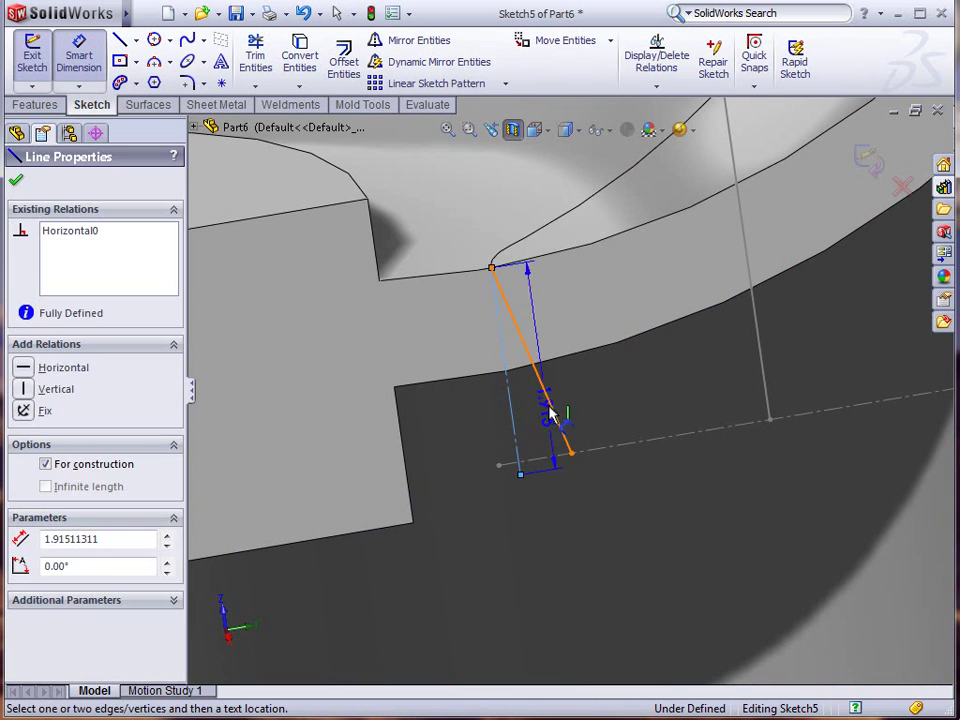
click(553, 410)
click(556, 512)
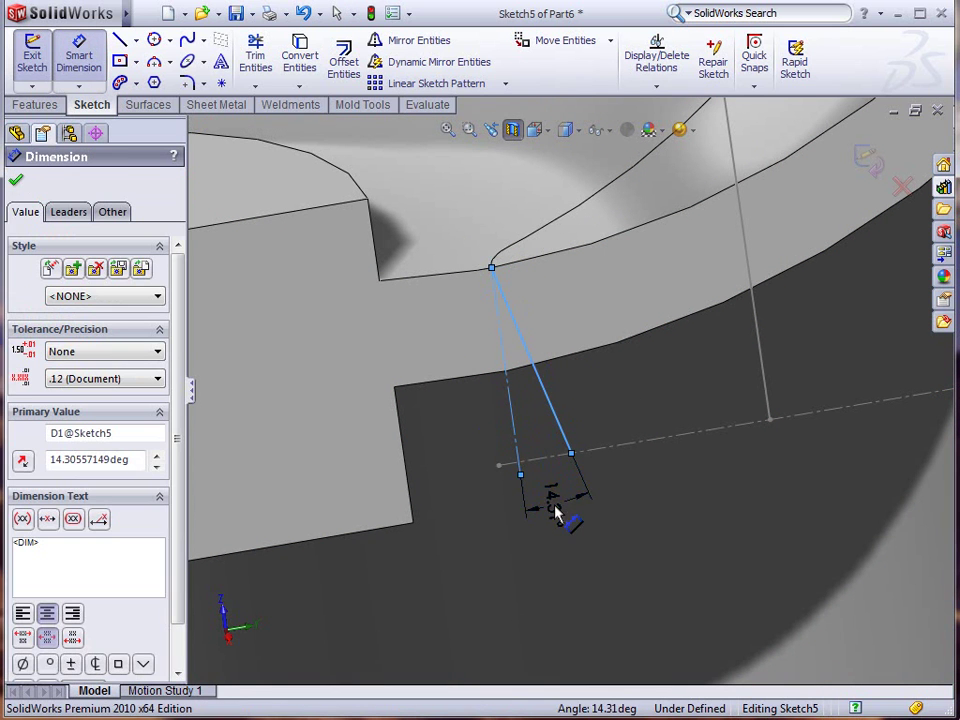
text(12)
key(Return)
scroll(628, 506, up, 1)
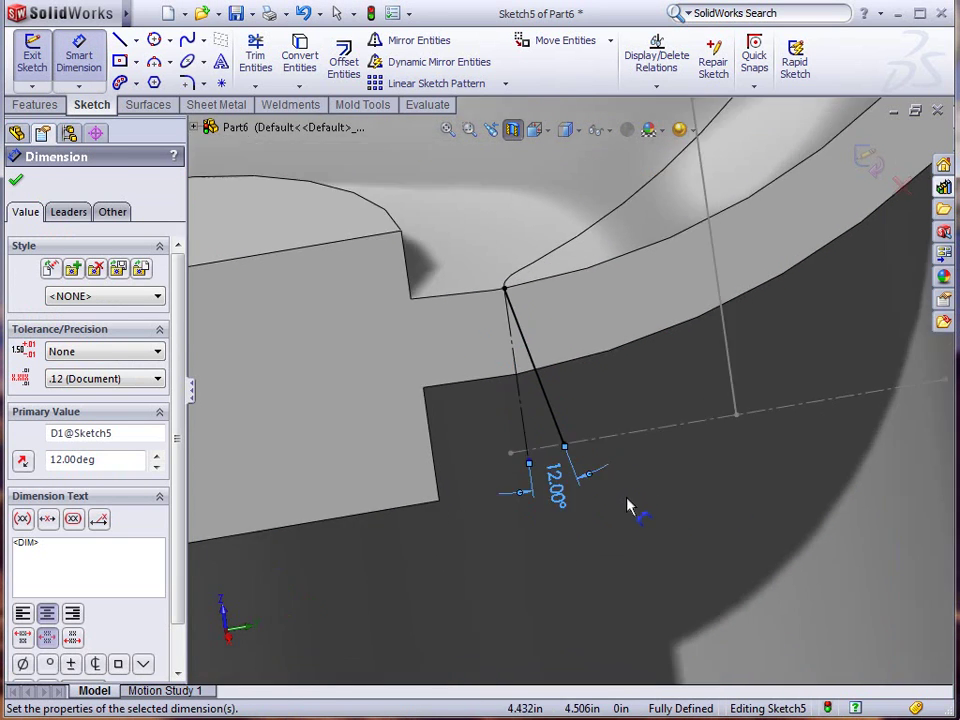
scroll(628, 506, up, 3)
middle_drag(664, 435, 800, 290)
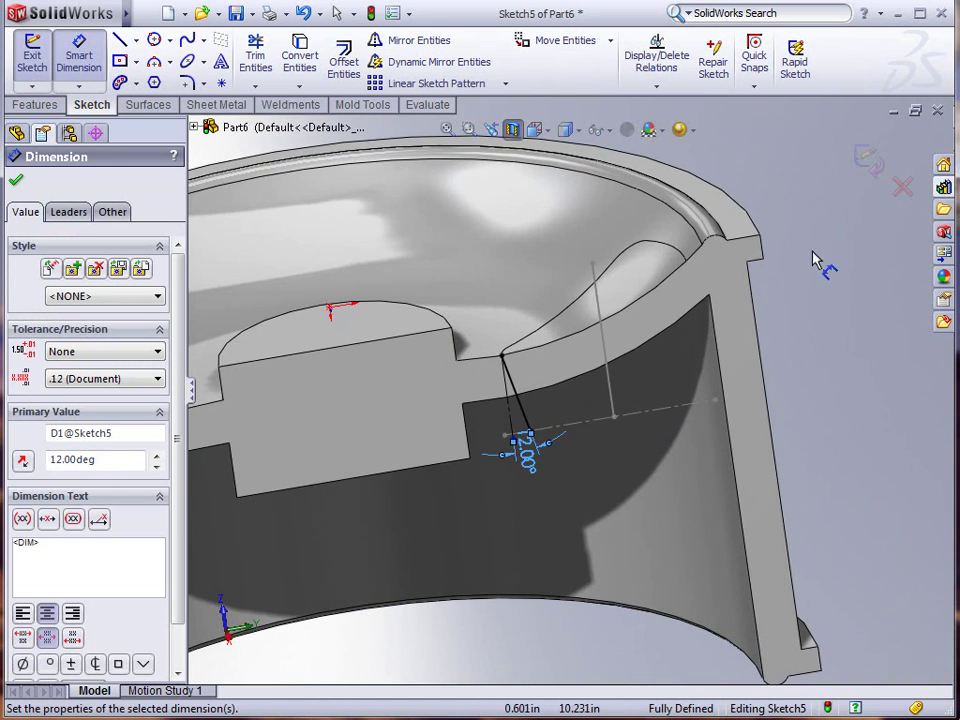
key(Escape)
click(866, 160)
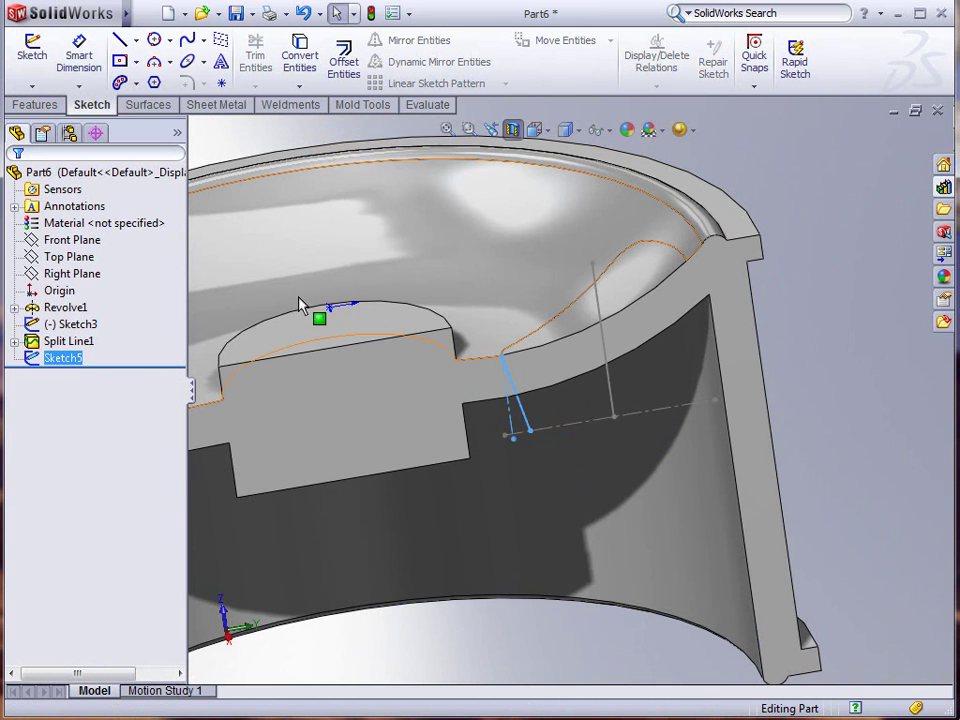
Step: In a new Right Plane sketch, draw a line from the split line edge down to the axis
click(72, 272)
click(78, 250)
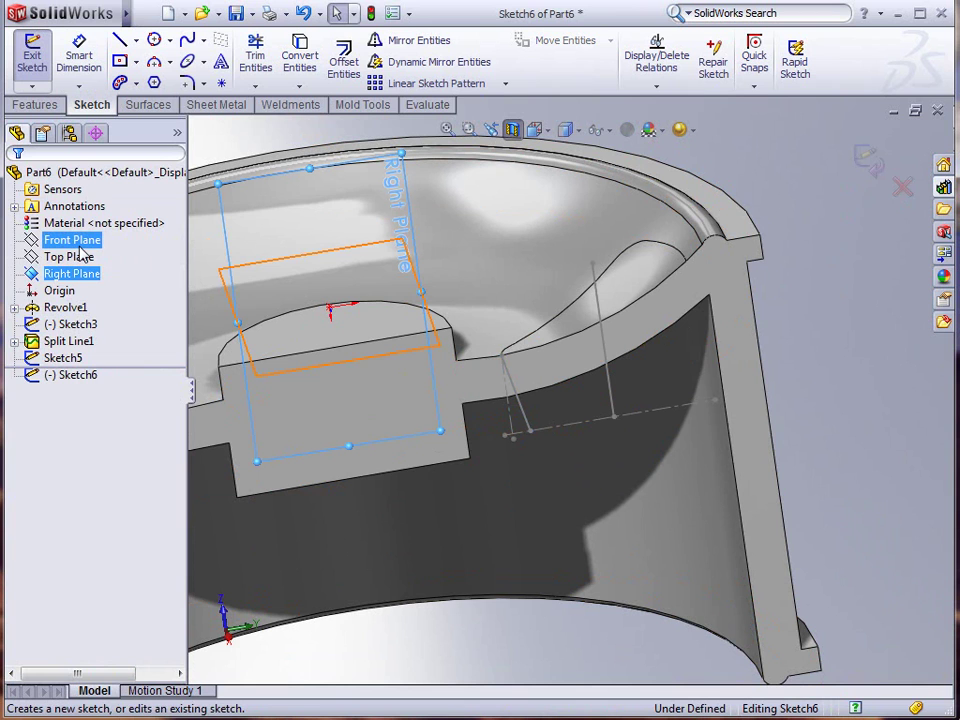
key(l)
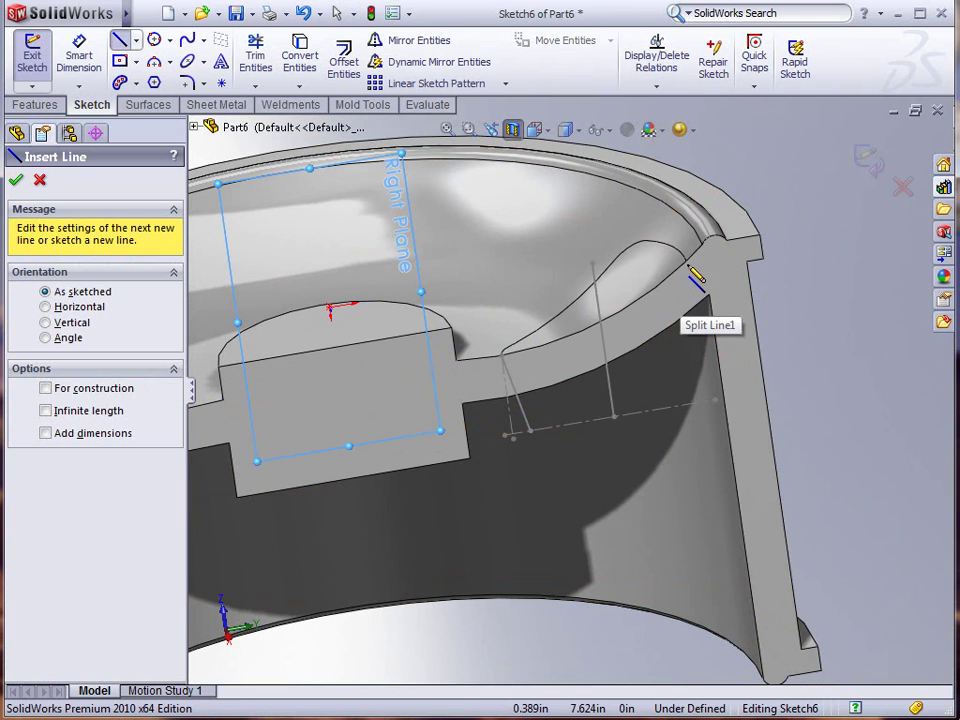
click(689, 263)
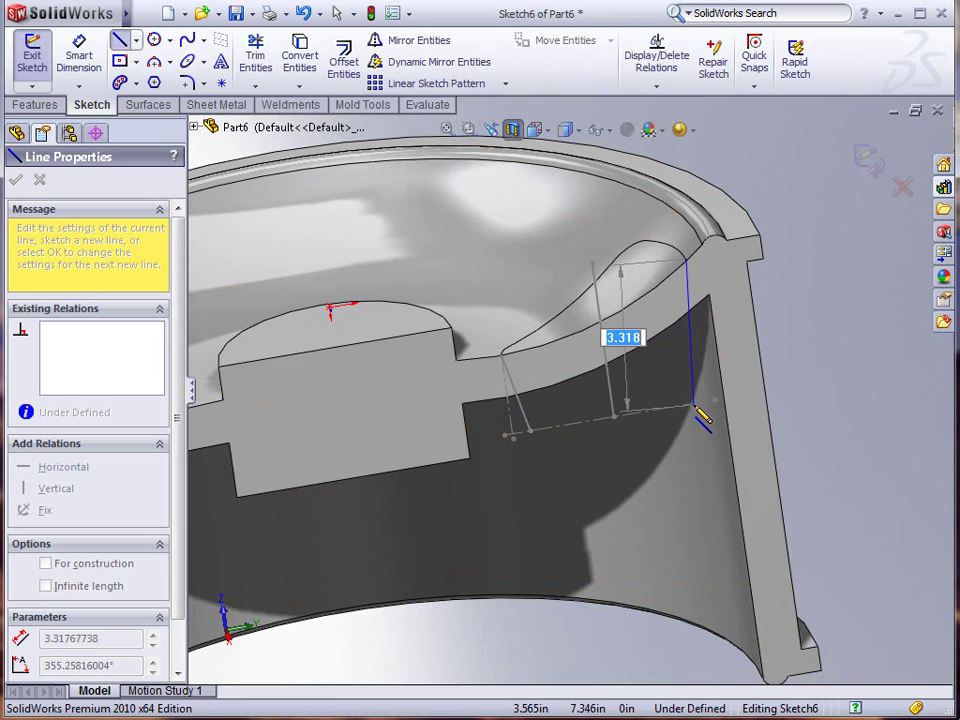
double_click(693, 407)
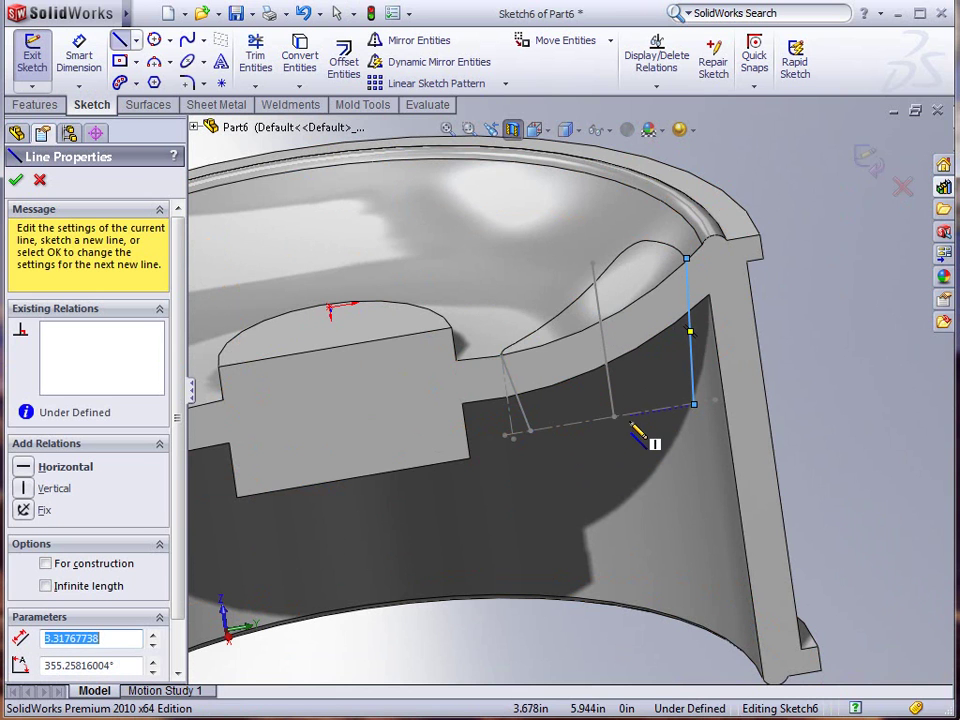
key(Escape)
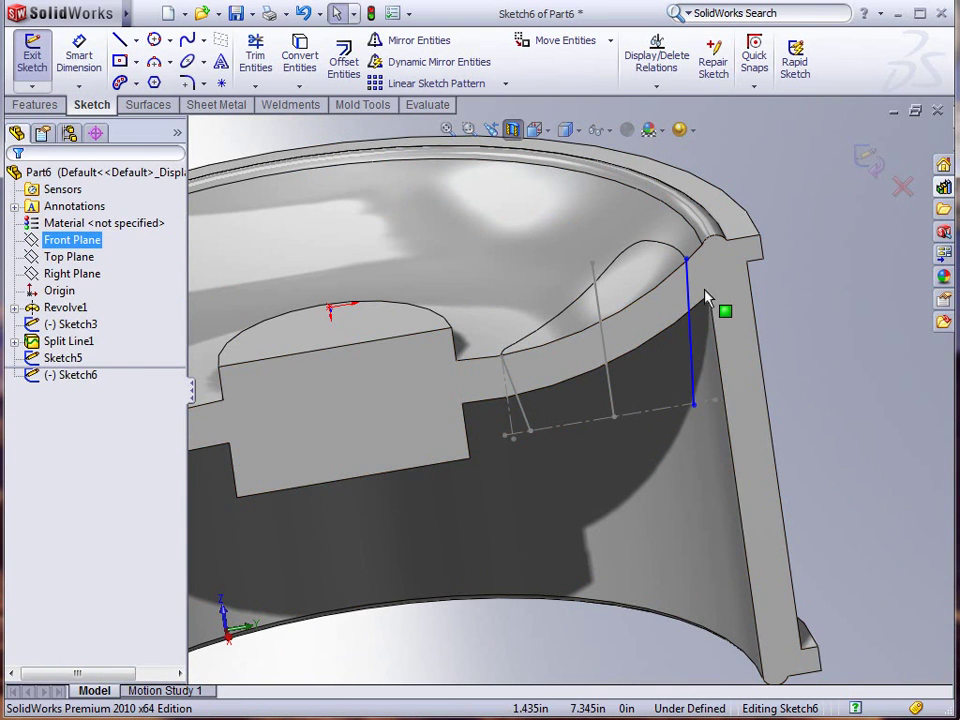
Step: Draw a second line from the same top point and make it construction geometry
key(l)
click(687, 261)
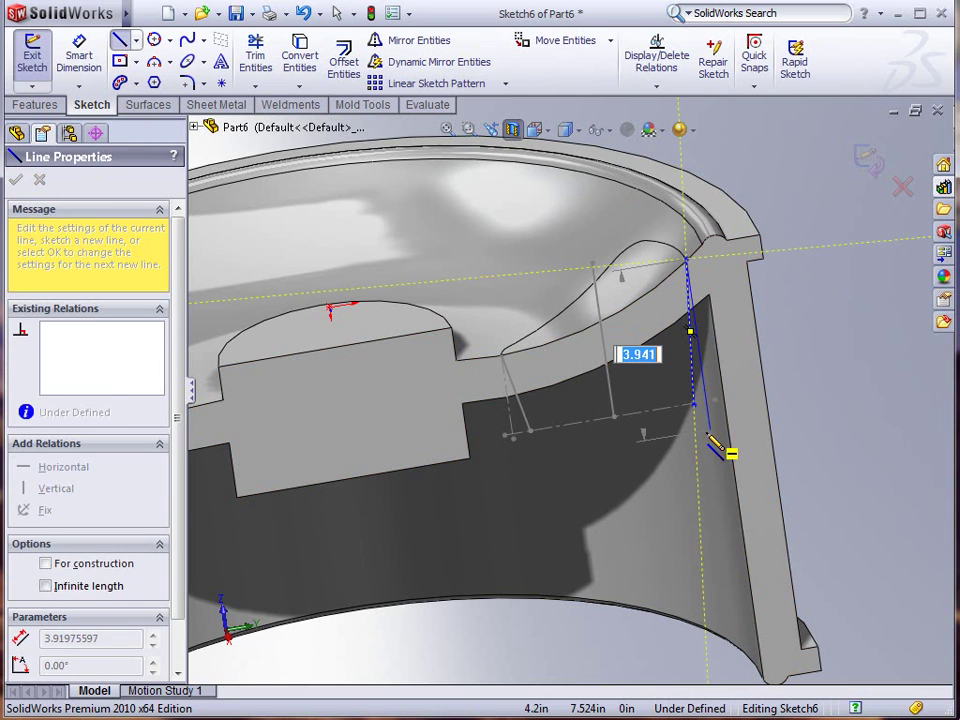
click(711, 437)
key(Escape)
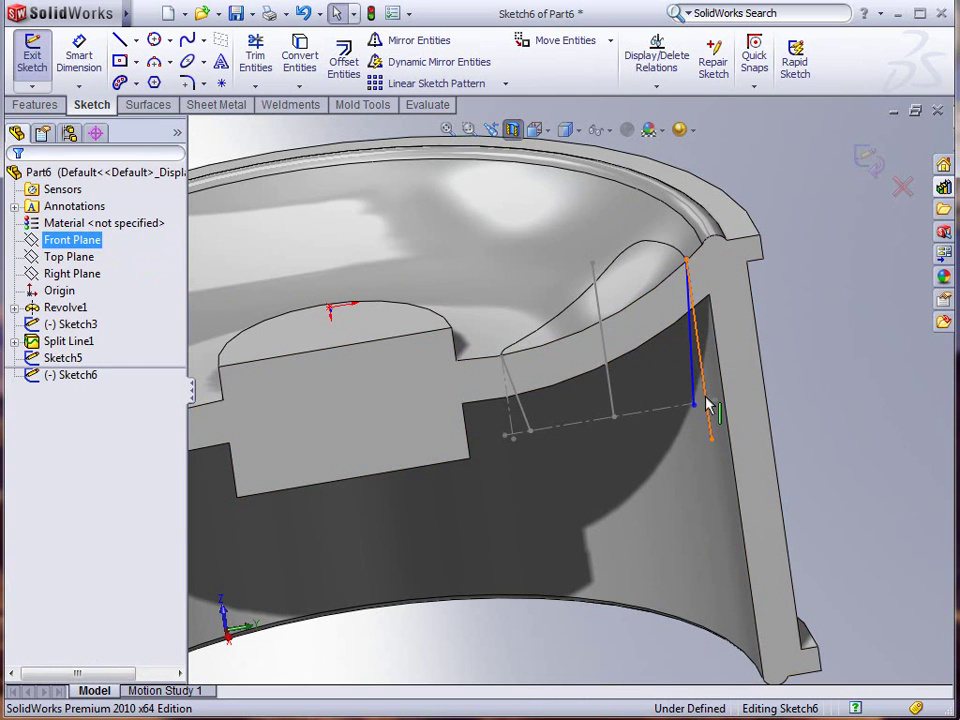
click(706, 404)
click(777, 340)
Step: Dimension the angle between the line and the construction line to 6°
key(d)
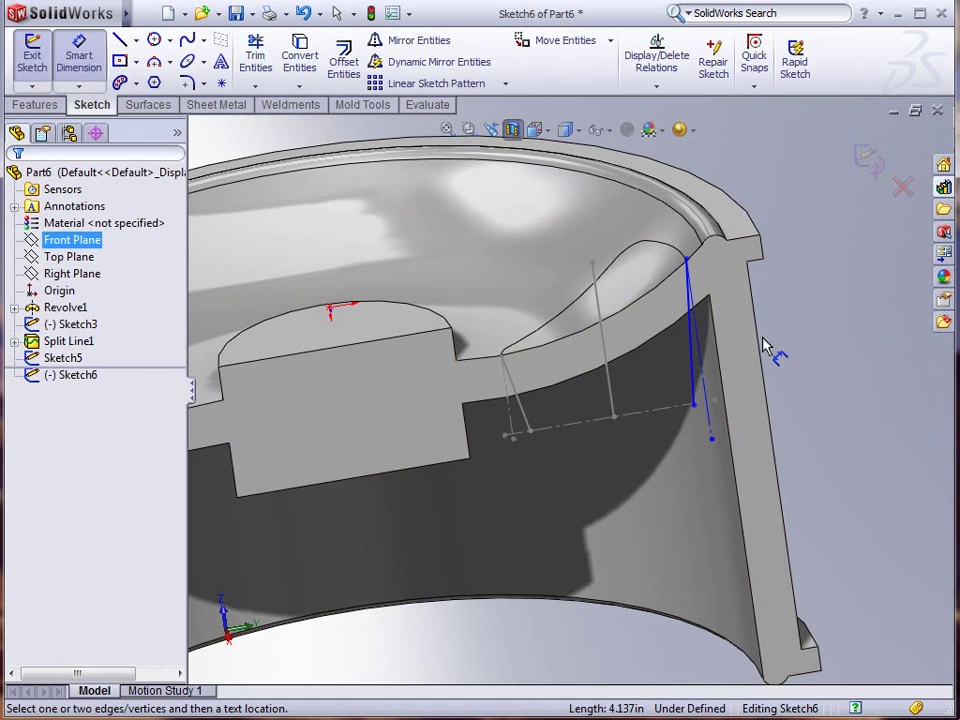
click(700, 381)
click(702, 400)
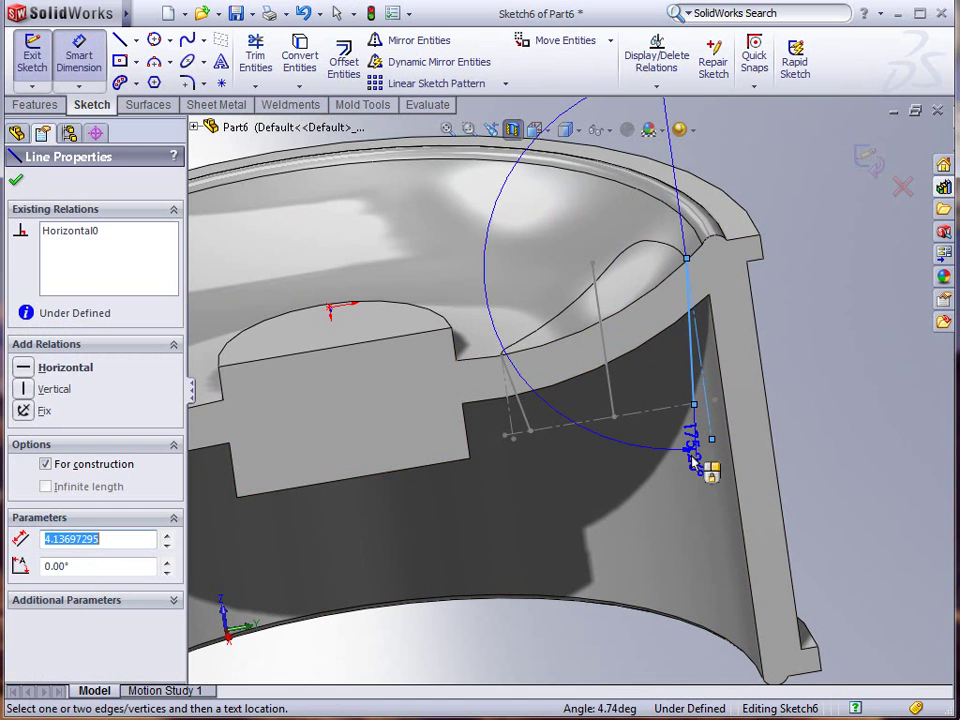
click(705, 485)
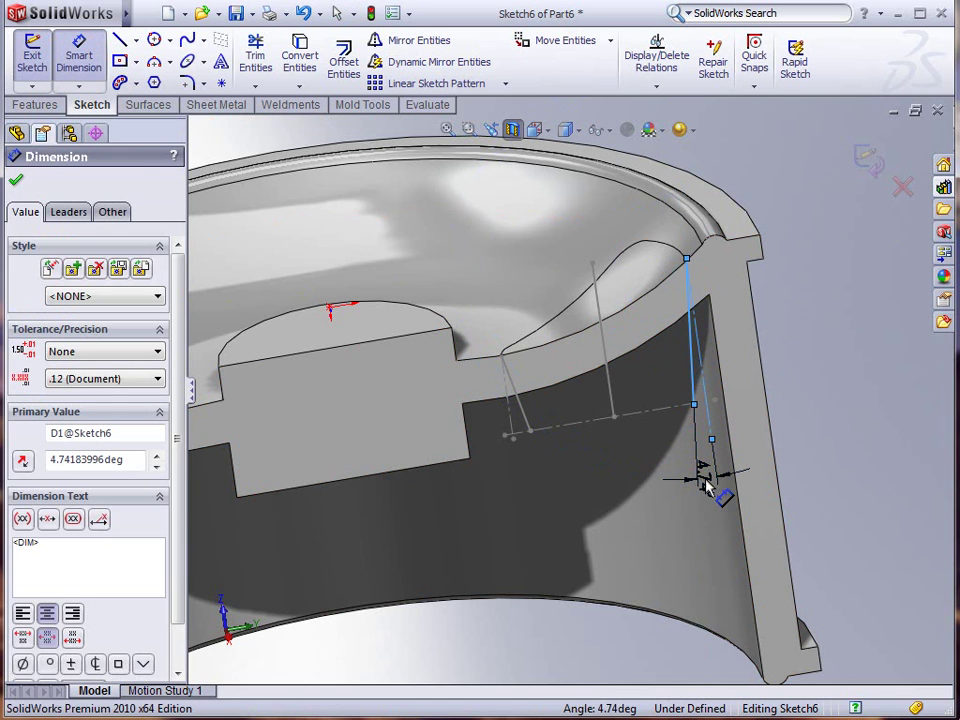
text(6.00deg)
key(Return)
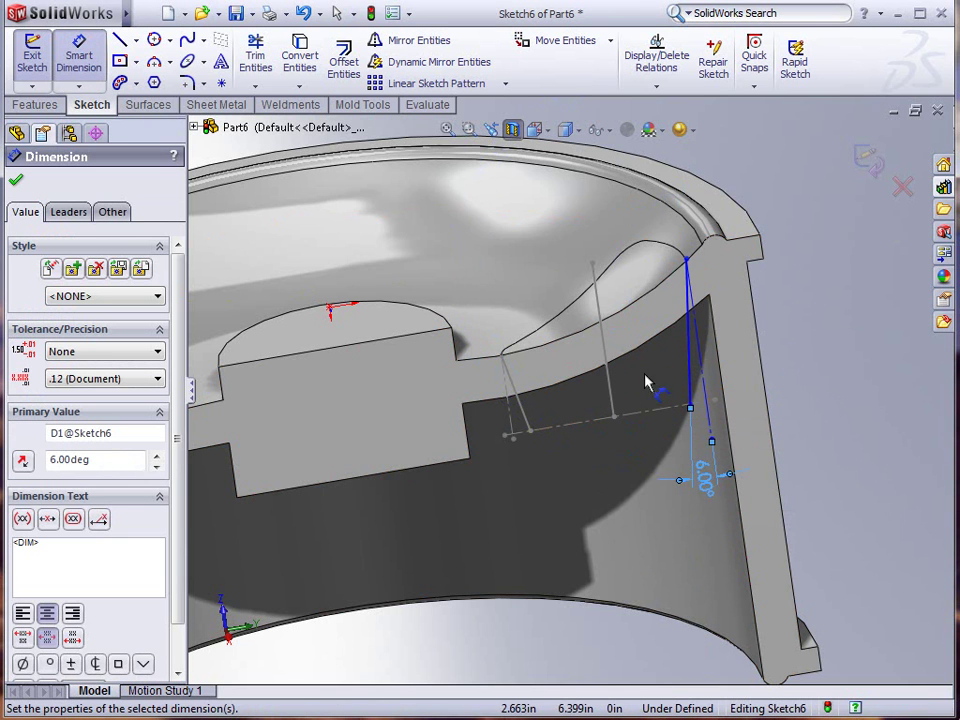
scroll(703, 262, down, 3)
key(Escape)
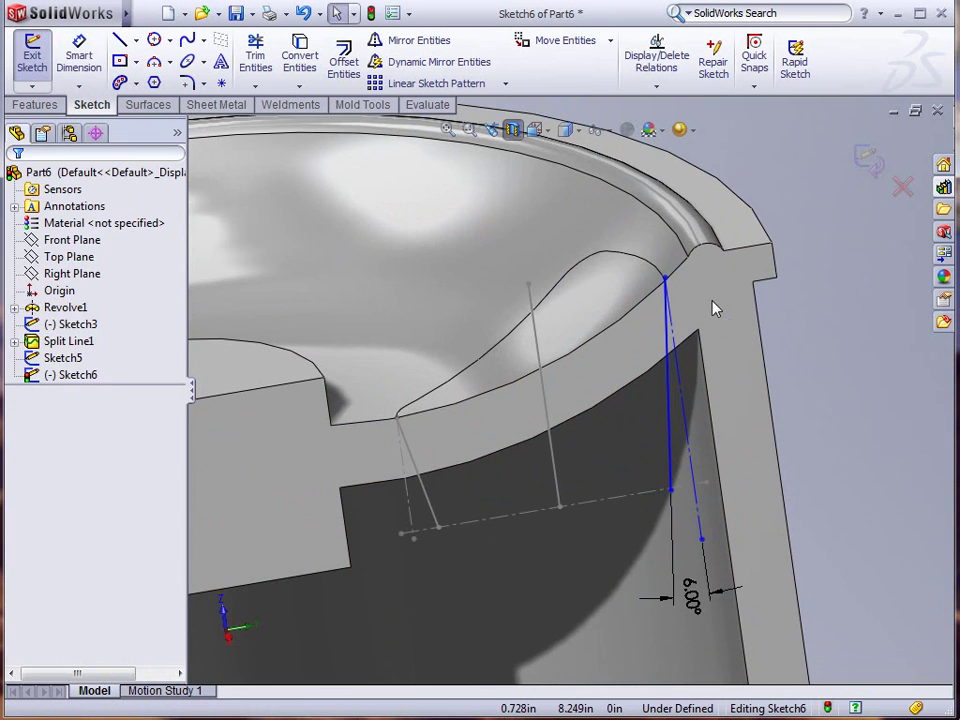
Step: Pierce the Sketch6 line's top end onto the split line edge
scroll(700, 320, down, 3)
scroll(690, 322, down, 2)
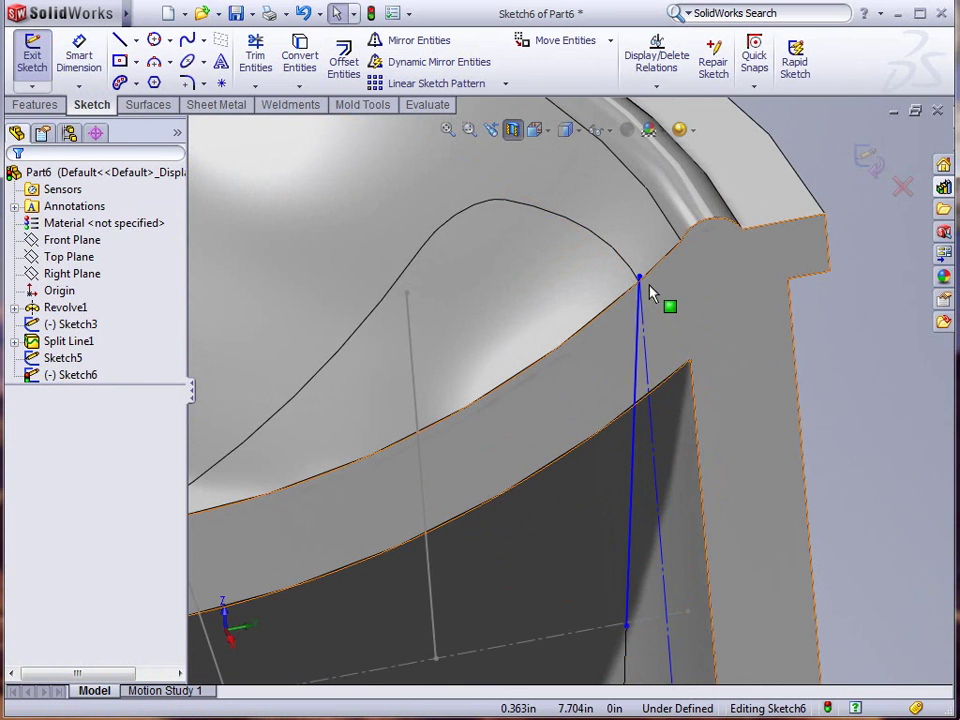
click(638, 276)
click(626, 268)
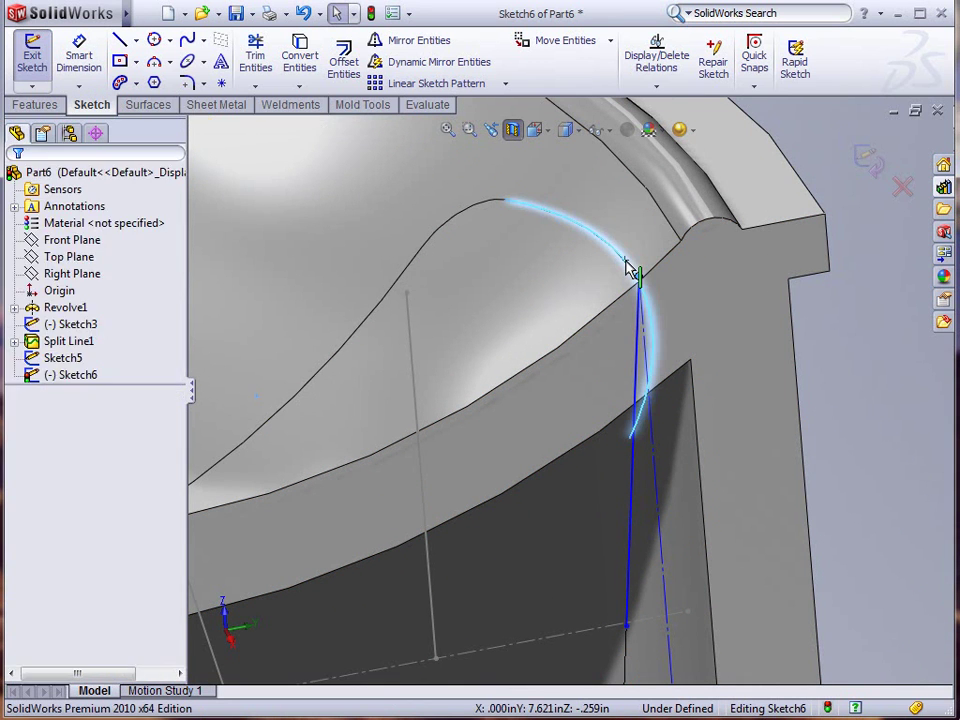
ctrl+click(636, 274)
click(677, 190)
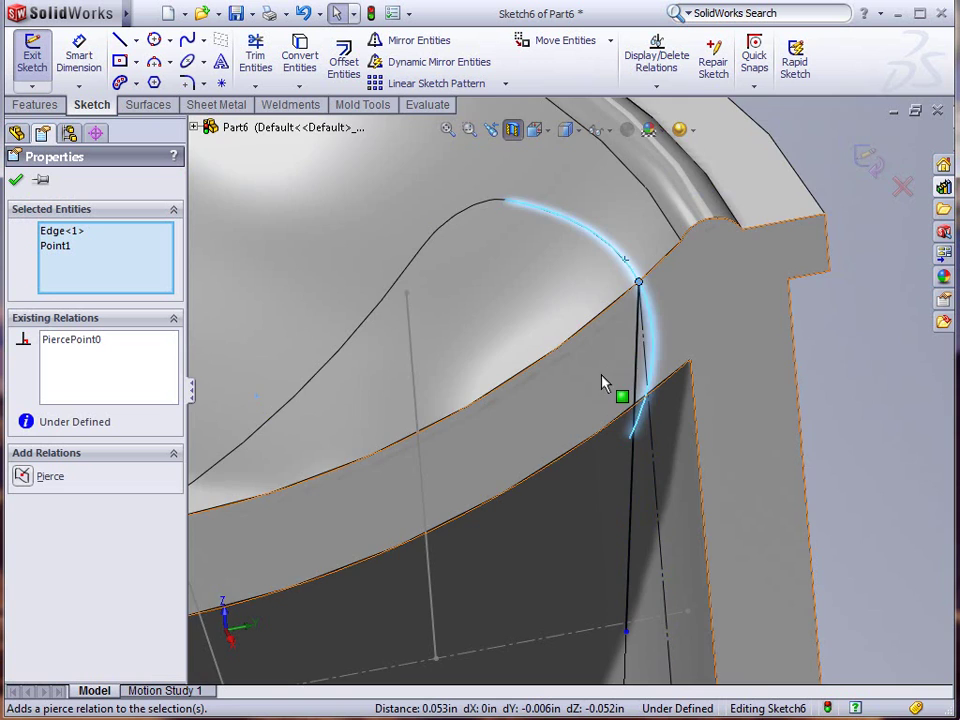
scroll(604, 385, up, 2)
scroll(590, 512, down, 4)
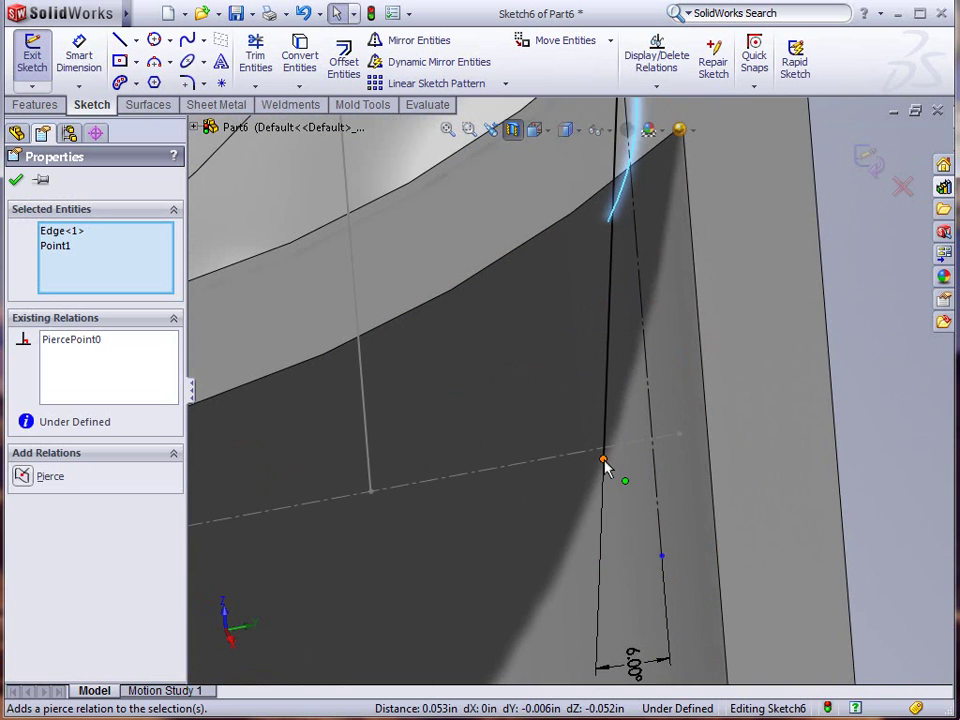
Step: Make the line's bottom end coincident with the Sketch3 line and exit Sketch6
click(603, 459)
ctrl+click(597, 459)
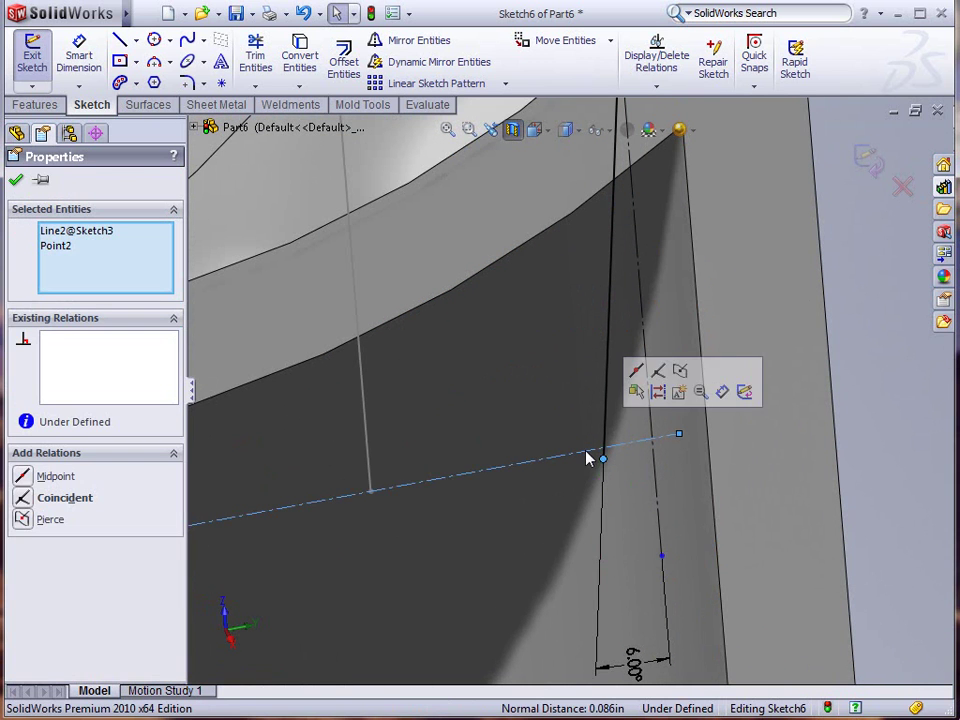
click(658, 372)
scroll(525, 420, up, 4)
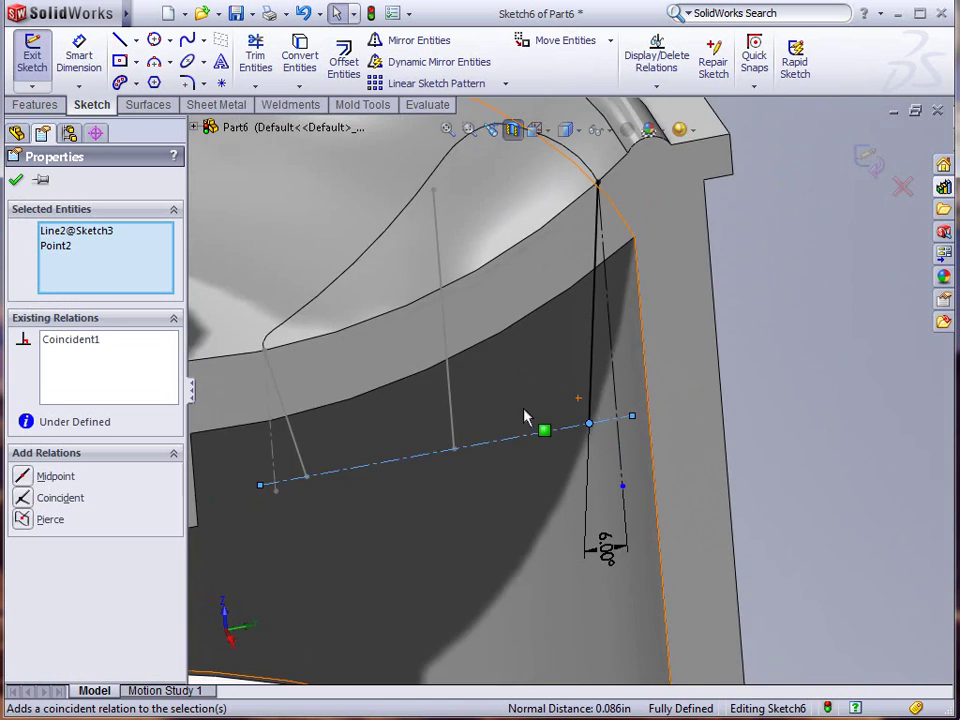
click(16, 180)
click(870, 162)
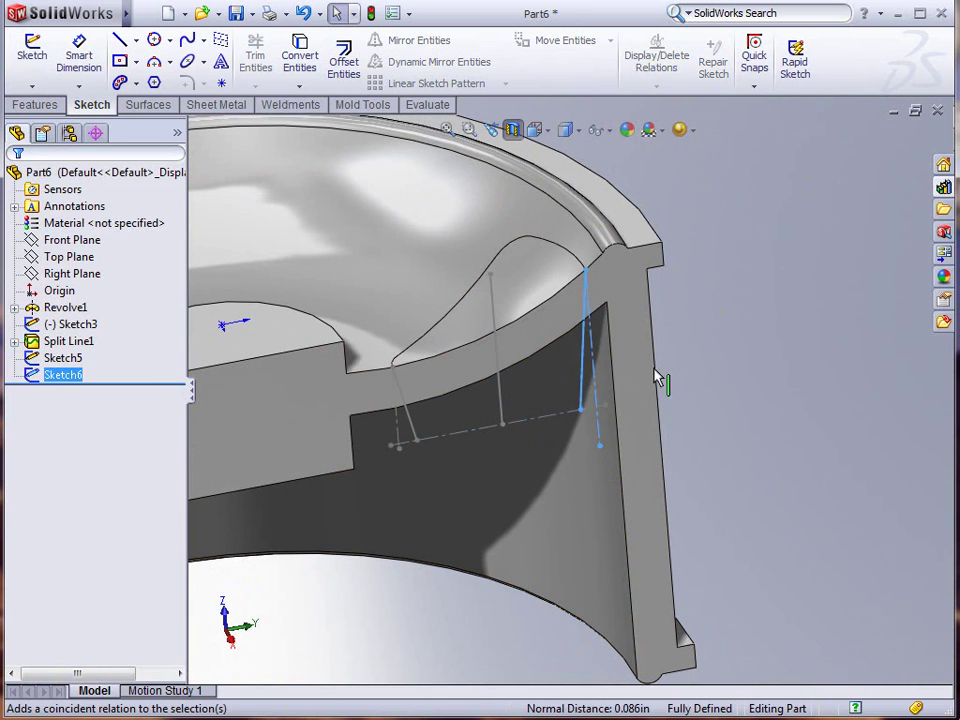
mouse_move(561, 422)
middle_down()
mouse_move(553, 398)
mouse_move(557, 420)
mouse_move(450, 332)
middle_up()
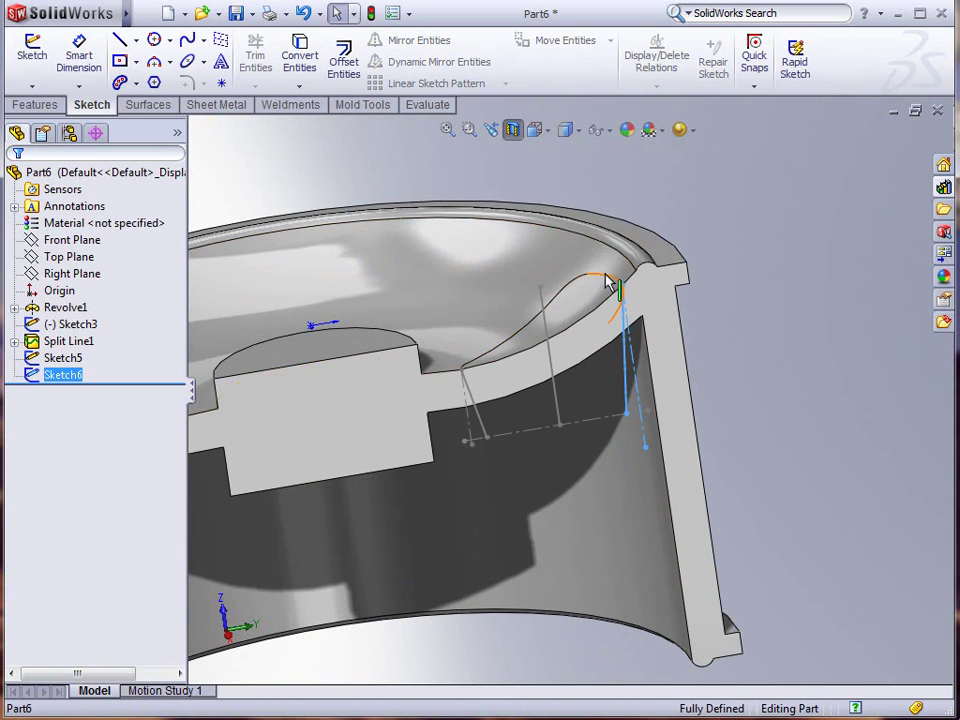
click(146, 108)
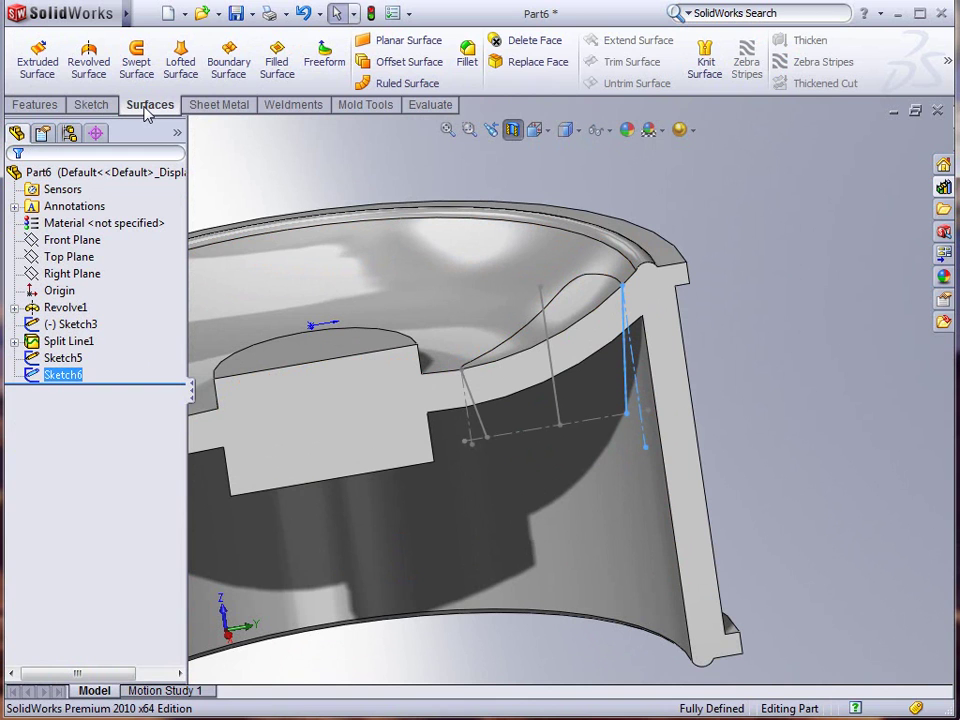
Step: Start a Boundary Surface using the closed split-line loop and Sketch3 as Direction 1 curves
click(230, 66)
right_click(116, 233)
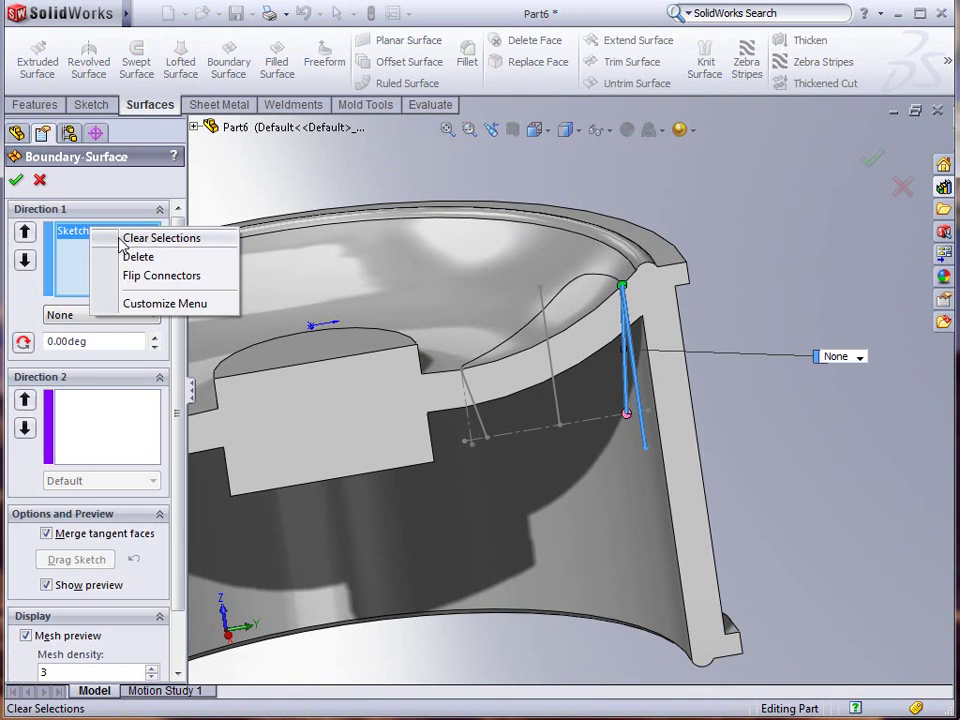
click(126, 238)
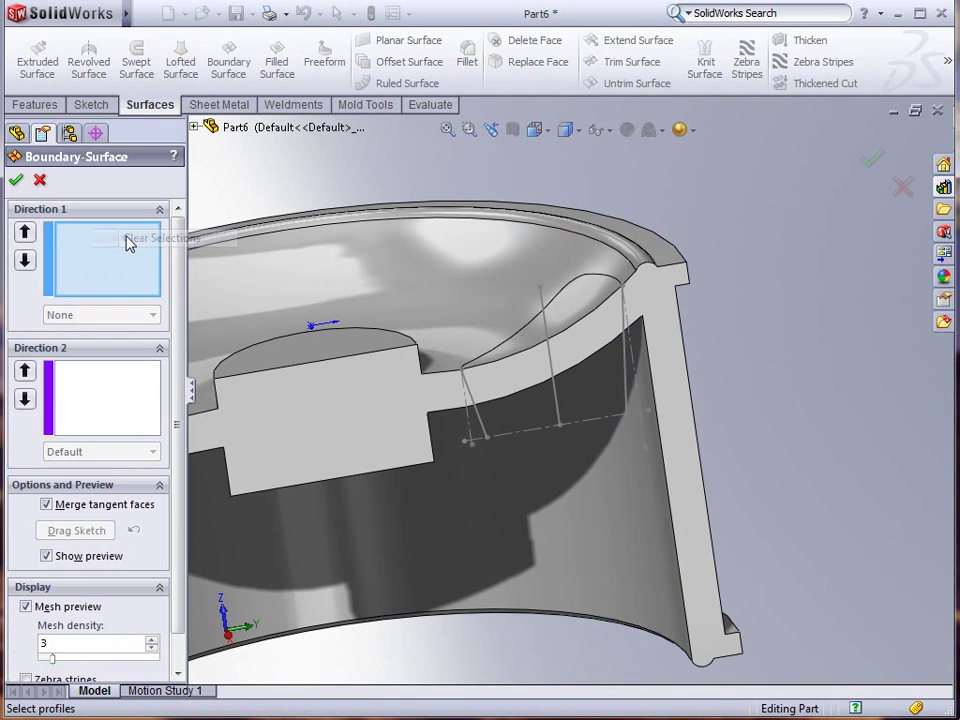
right_click(607, 284)
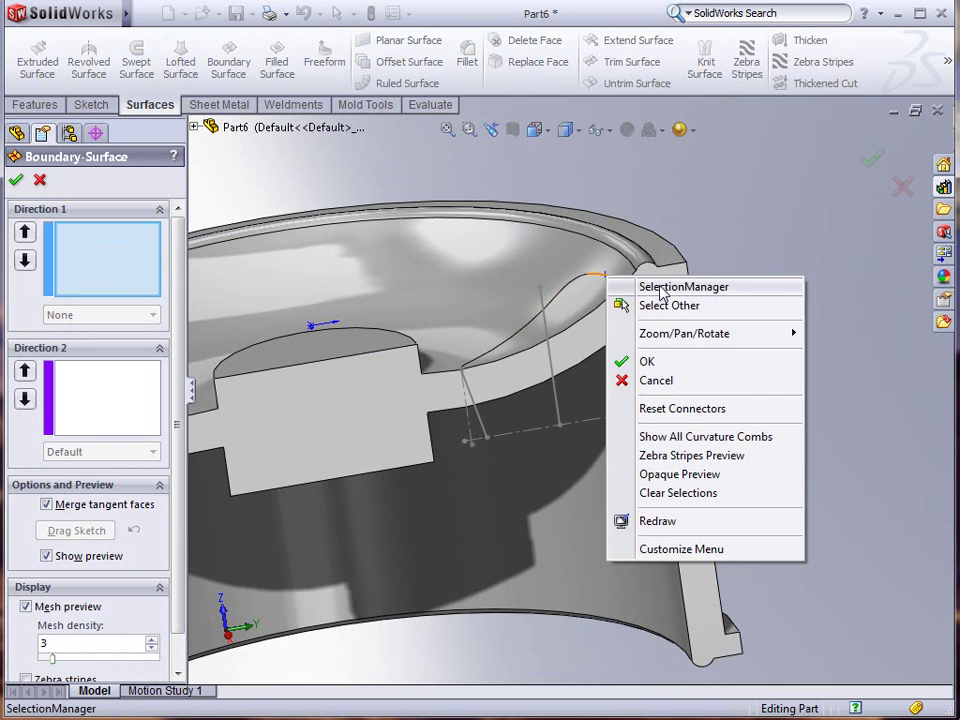
click(660, 287)
click(645, 214)
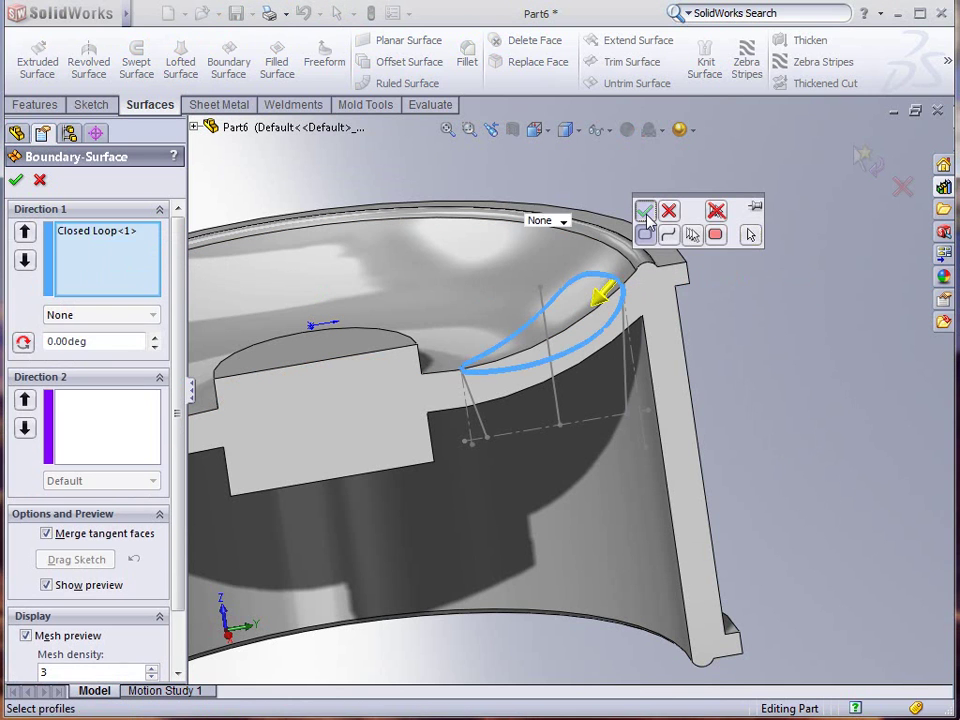
click(560, 404)
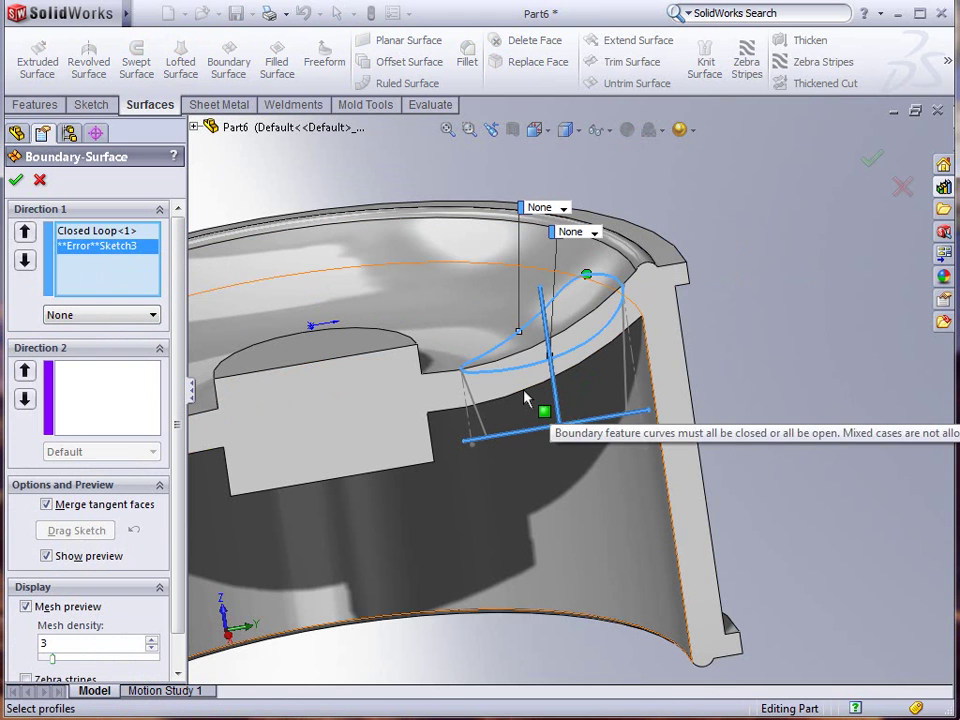
Step: Add Sketch6 and Sketch5 as Direction 2 guide curves and inspect the preview
click(98, 387)
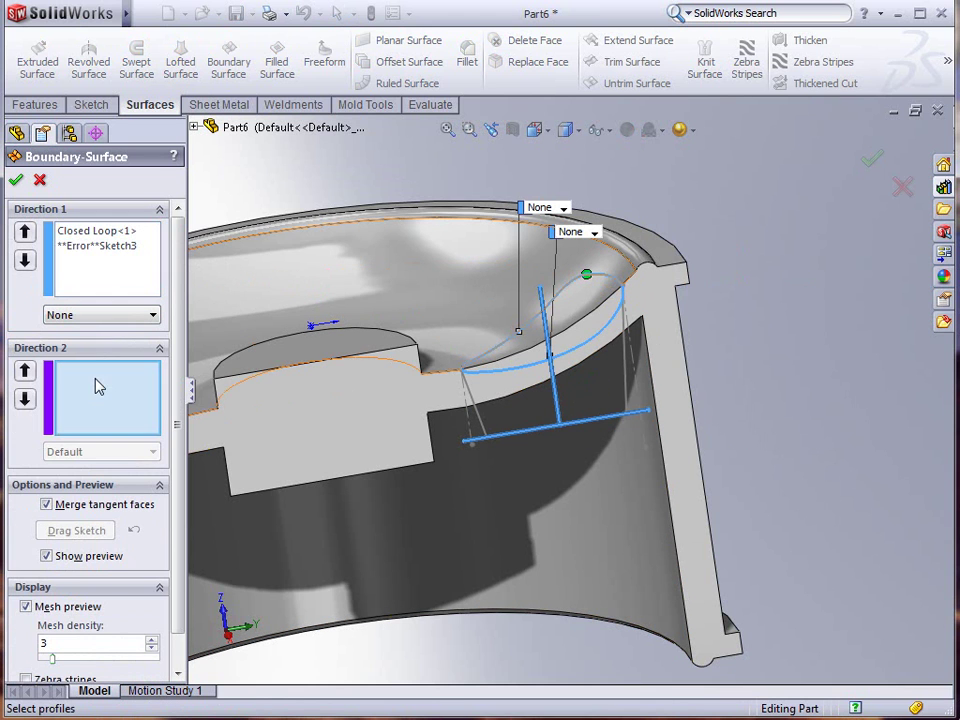
click(625, 393)
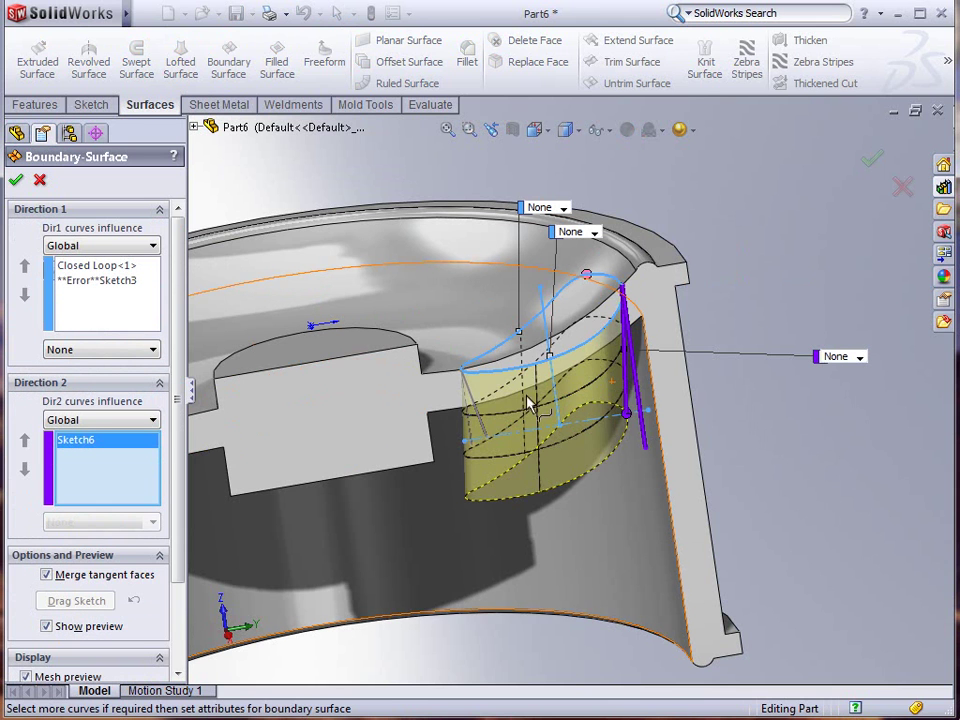
click(483, 432)
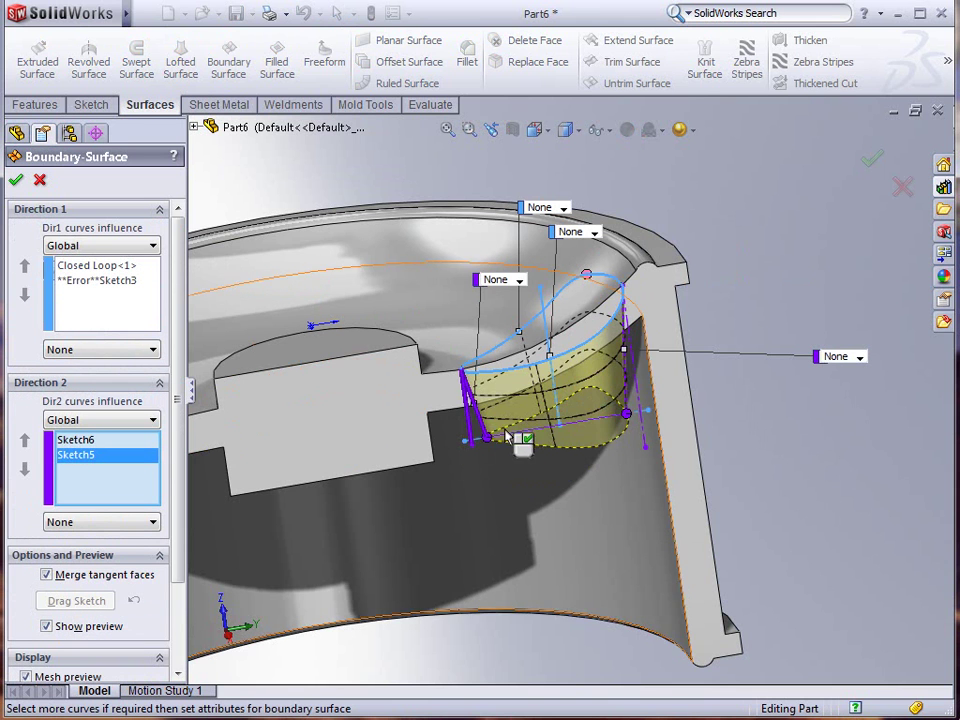
mouse_move(497, 446)
middle_down()
mouse_move(510, 440)
mouse_move(506, 350)
middle_up()
scroll(508, 290, down, 3)
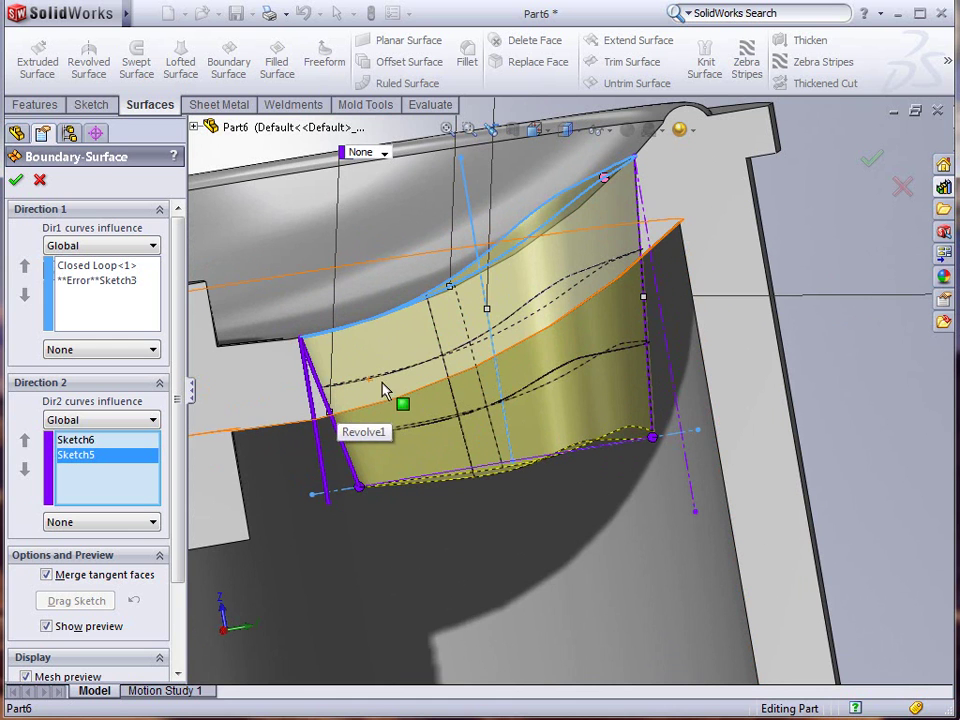
Step: Accept Boundary-Surface1, turn off the section view, and open its Surface Bodies options
click(16, 181)
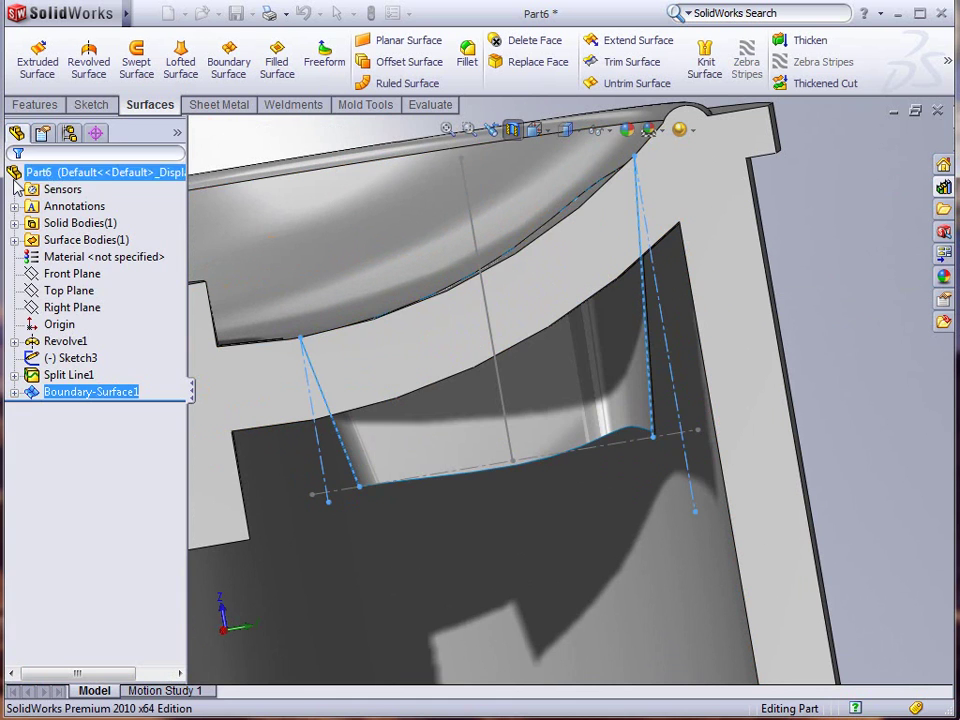
middle_drag(463, 428, 604, 425)
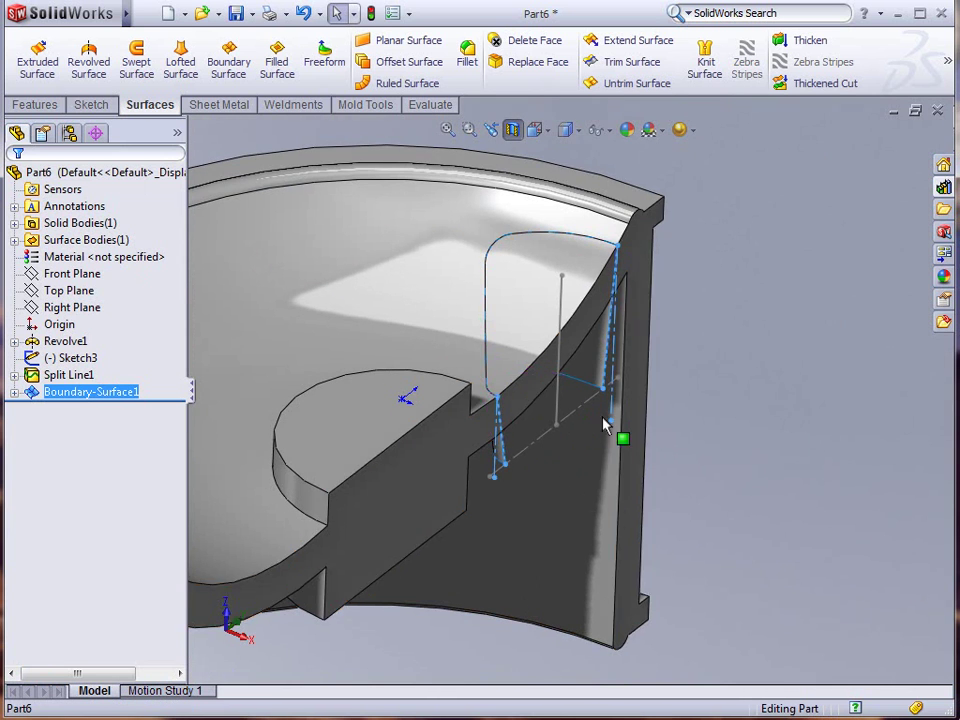
click(512, 131)
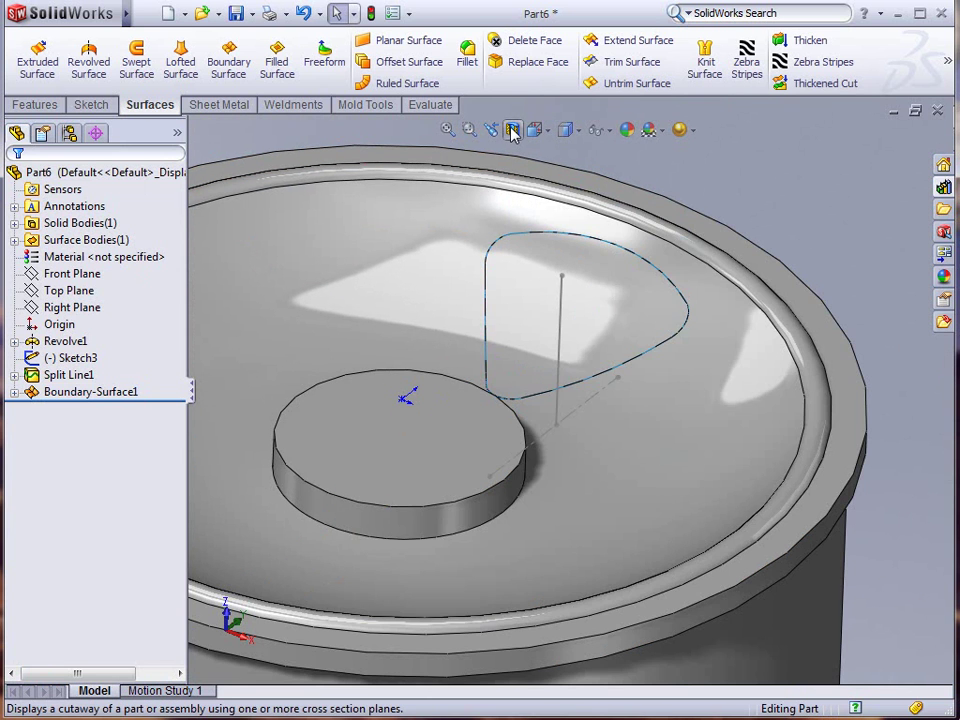
click(14, 240)
right_click(66, 257)
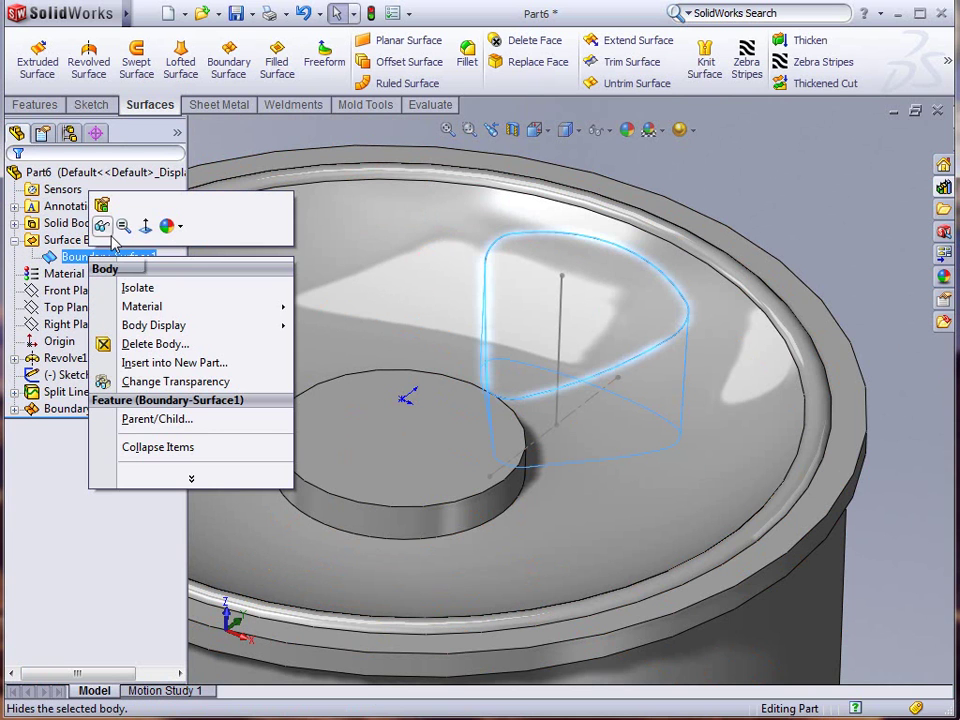
Step: Isolate the boundary surface, extend its whole top edge loop 0.950 in, then restore the full model
click(135, 288)
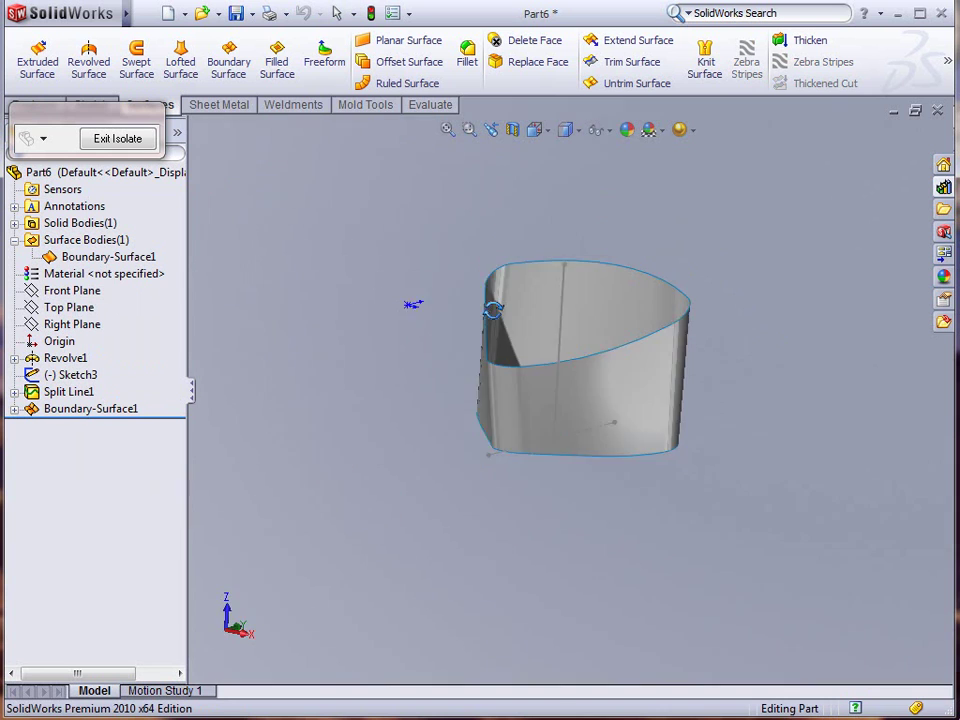
middle_drag(493, 310, 480, 313)
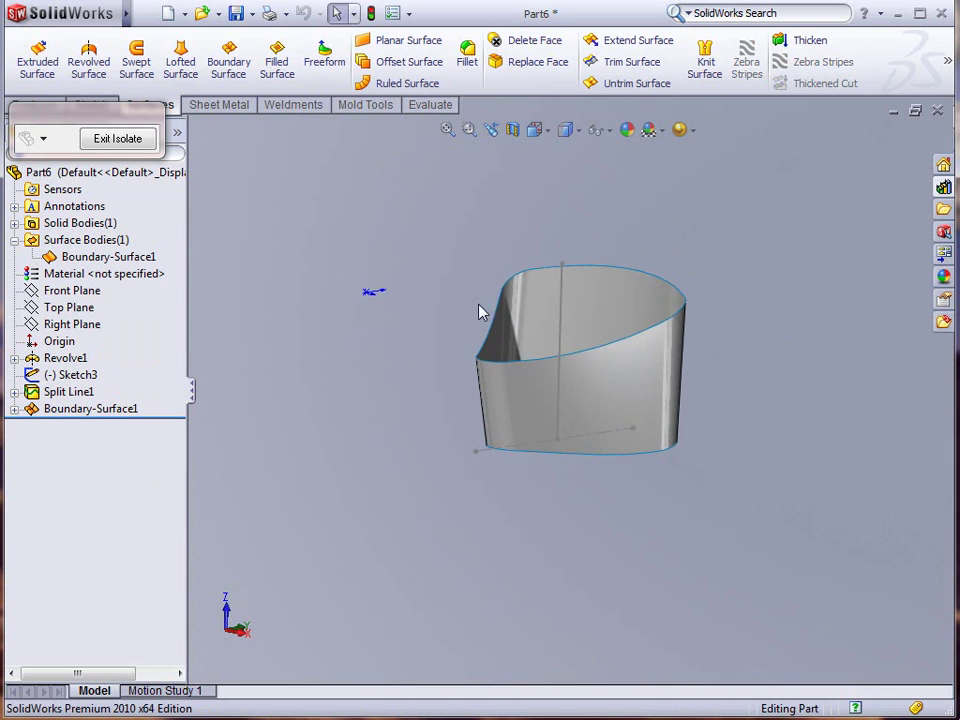
click(615, 47)
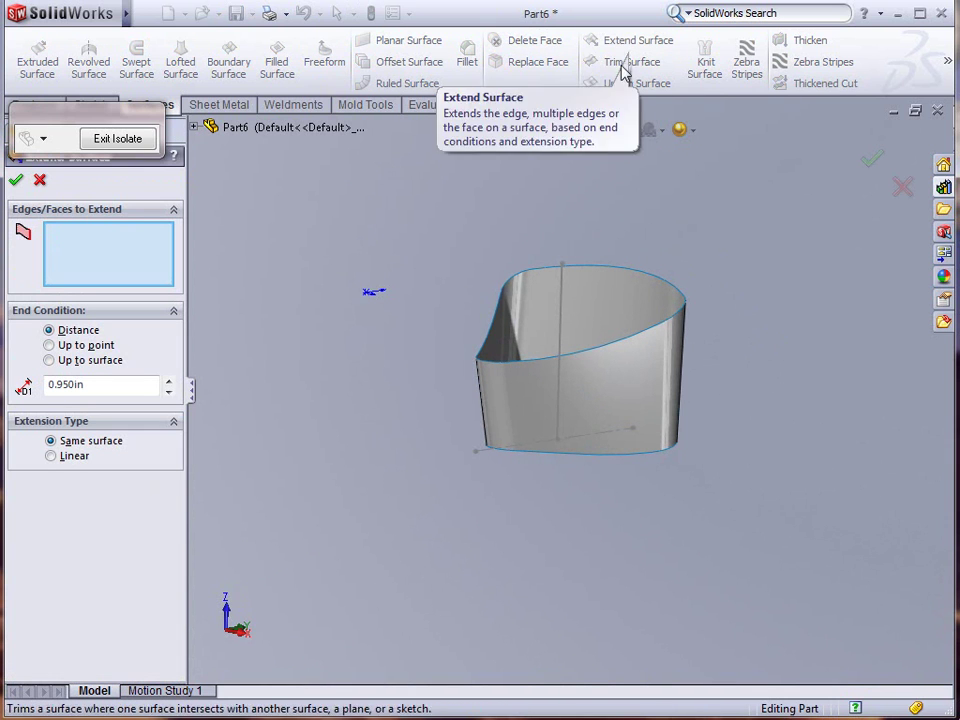
click(597, 352)
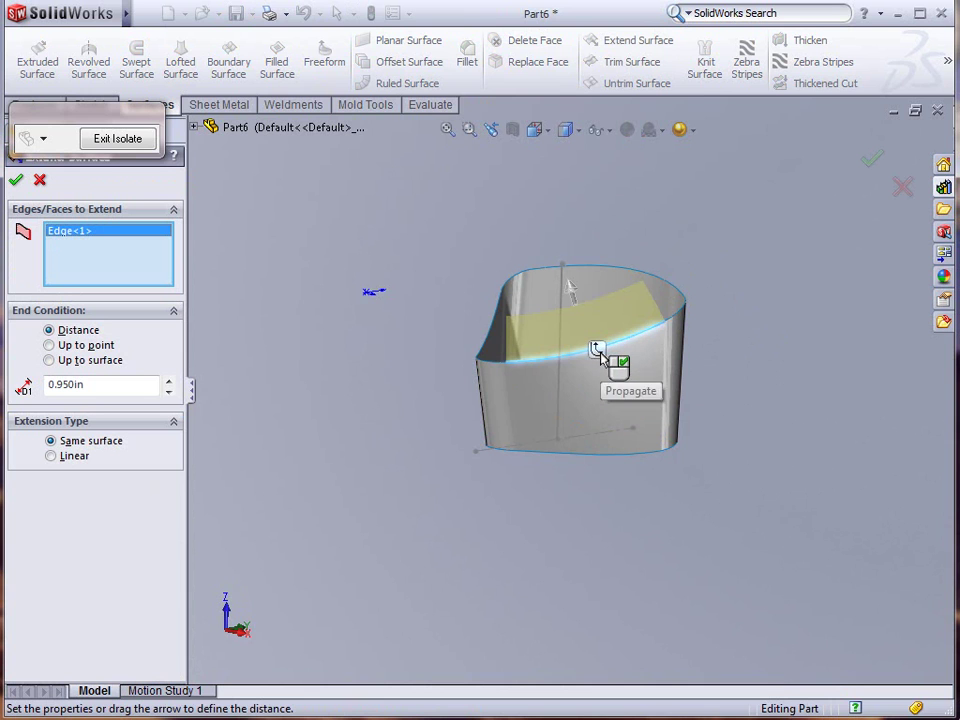
click(599, 356)
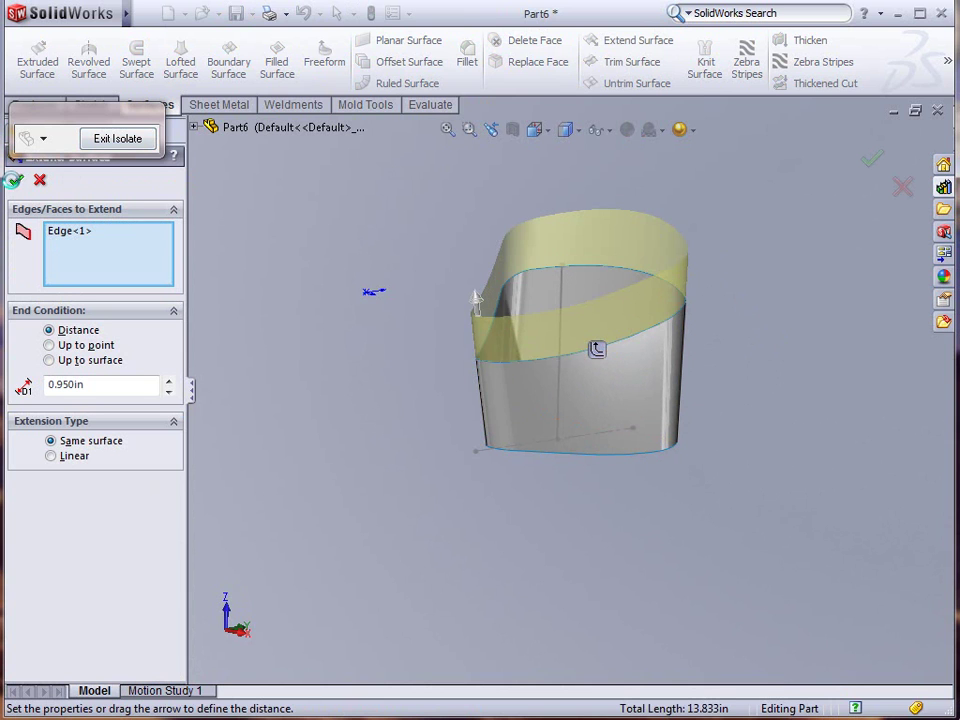
key(Return)
click(118, 138)
middle_drag(420, 250, 430, 330)
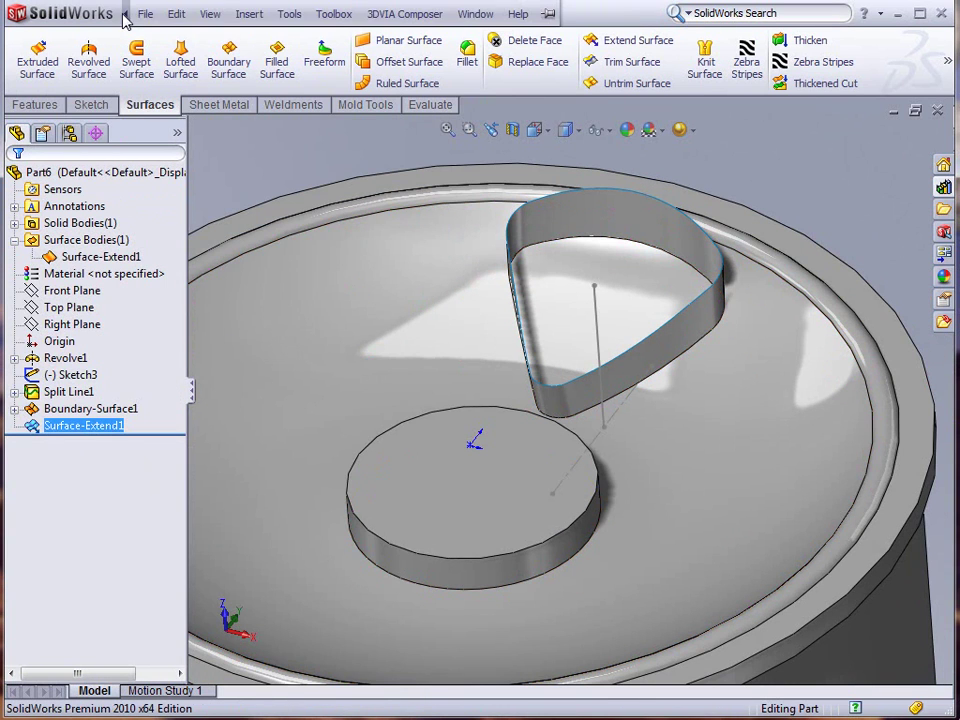
Step: Cut the rim with Surface-Extend1 via Insert > Cut > With Surface, correcting the cut direction
click(145, 14)
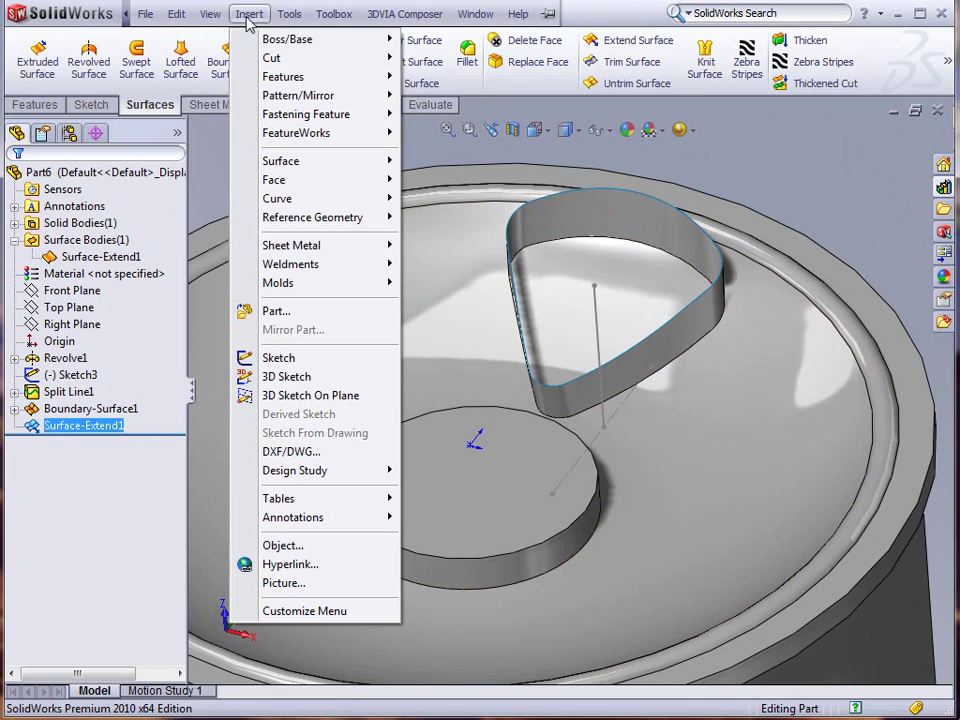
mouse_move(270, 58)
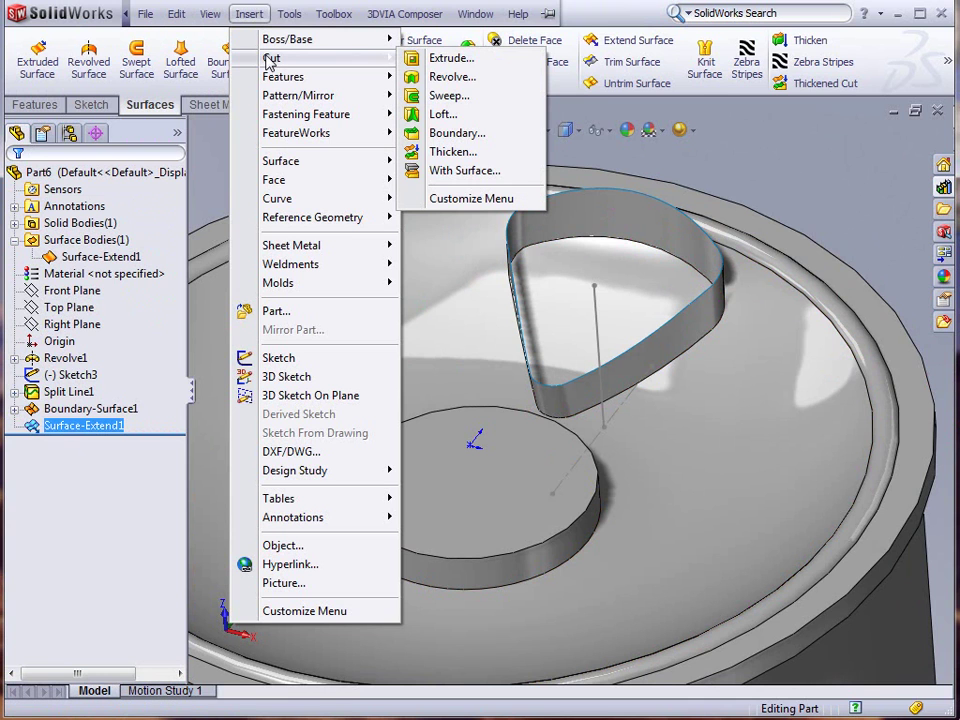
click(464, 171)
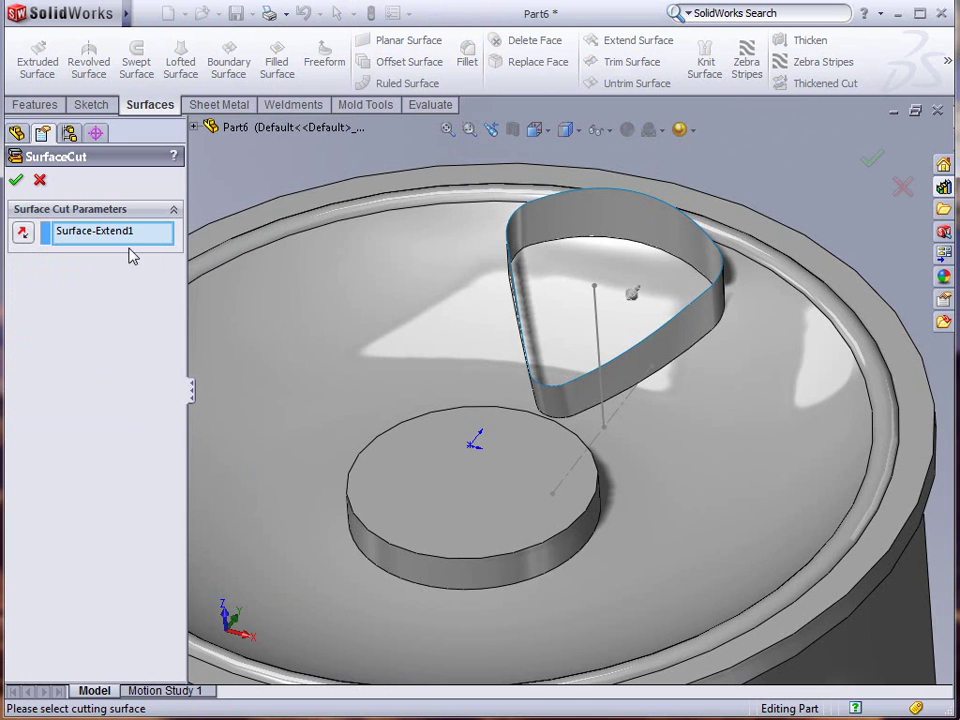
click(23, 234)
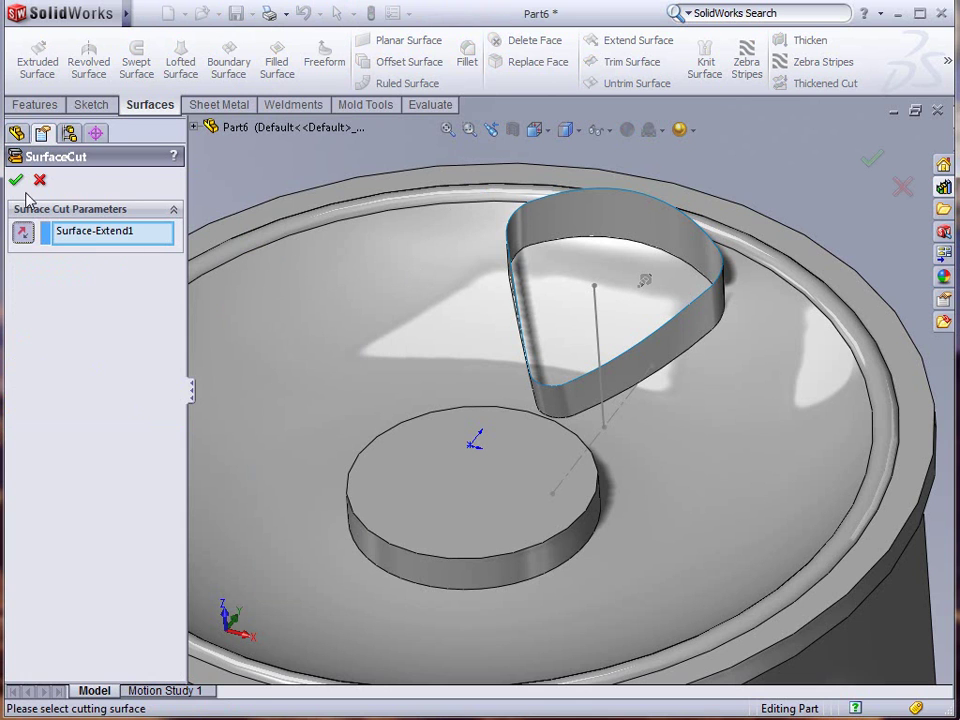
click(15, 181)
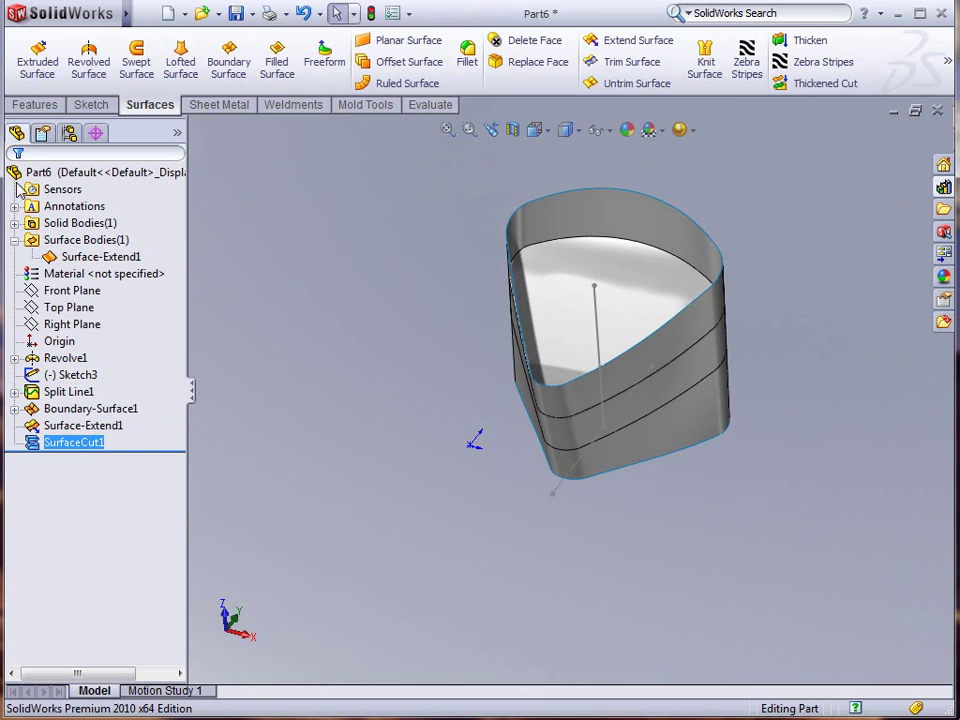
right_click(64, 443)
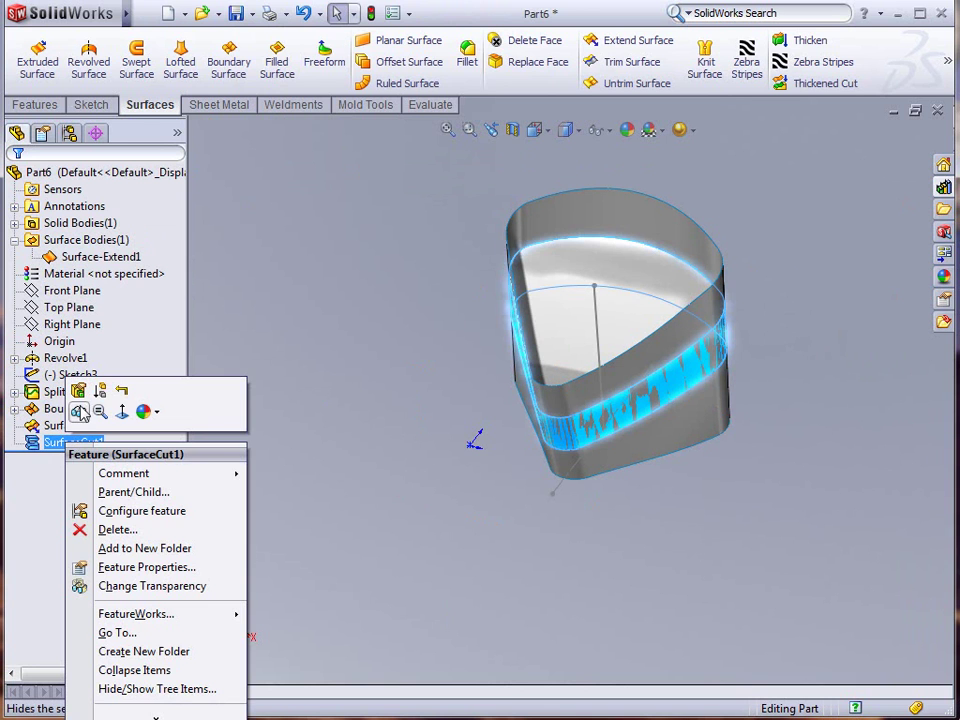
click(80, 411)
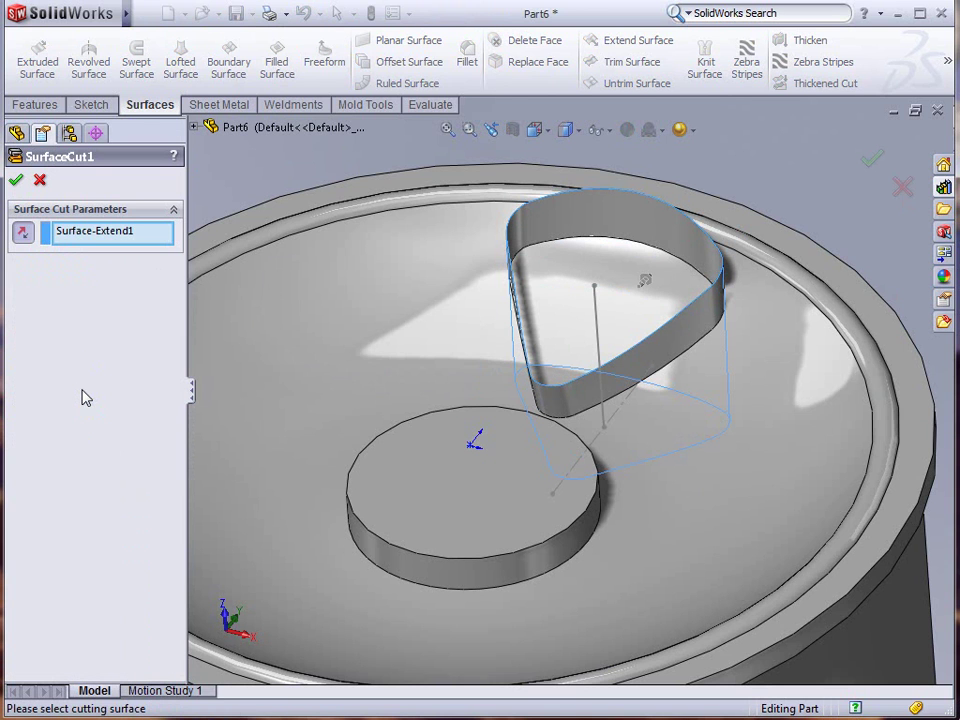
click(22, 234)
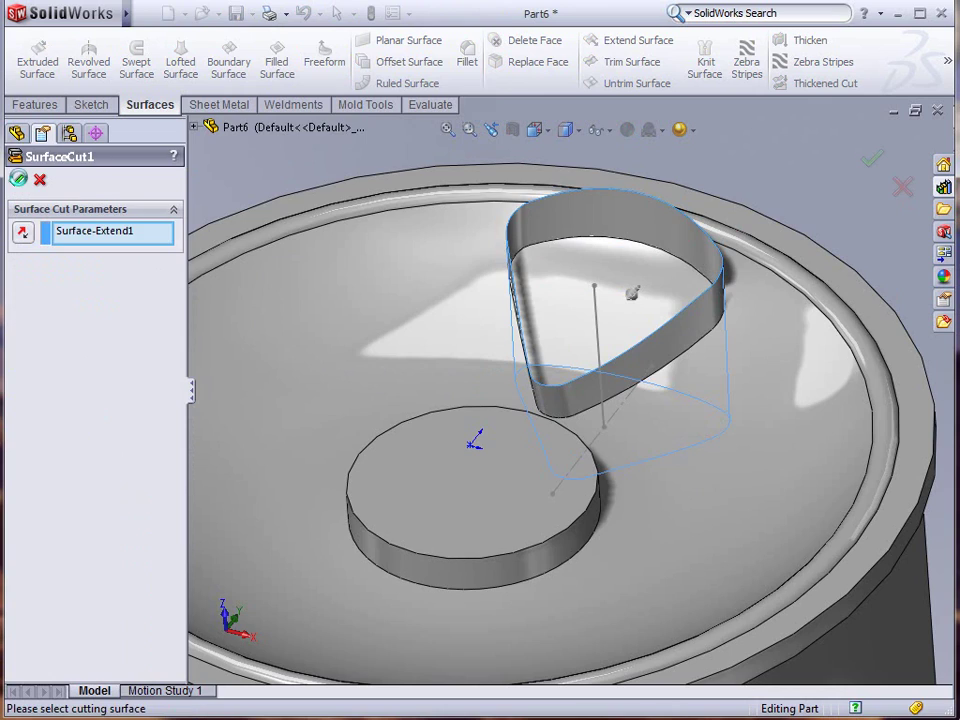
key(Return)
middle_drag(431, 383, 504, 388)
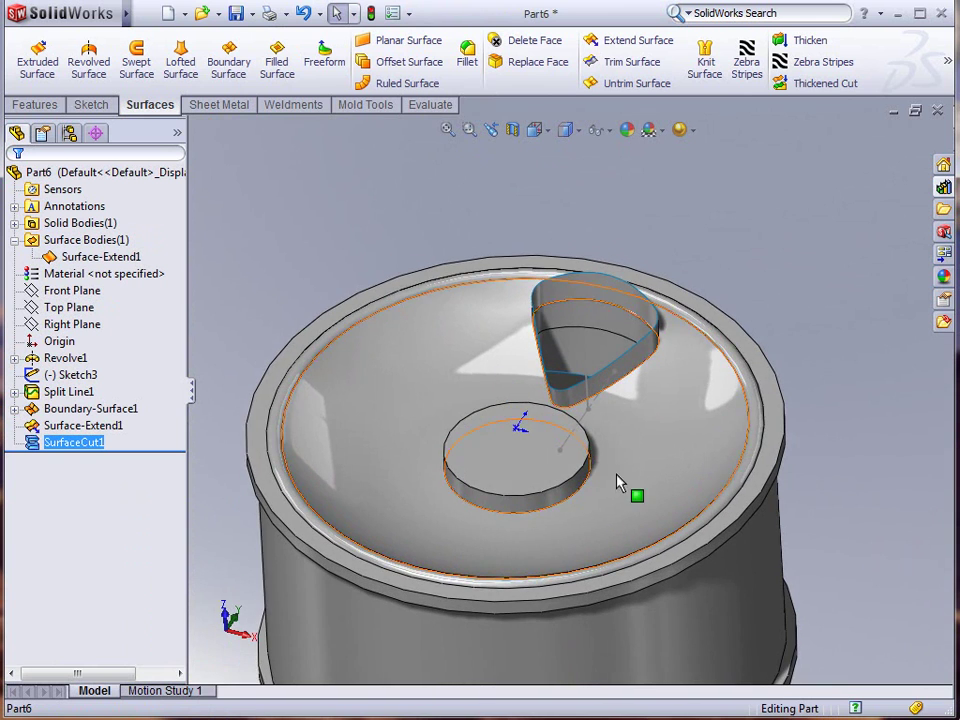
Step: Hide the Surface-Extend1 body from its right-click menu
scroll(610, 490, up, 3)
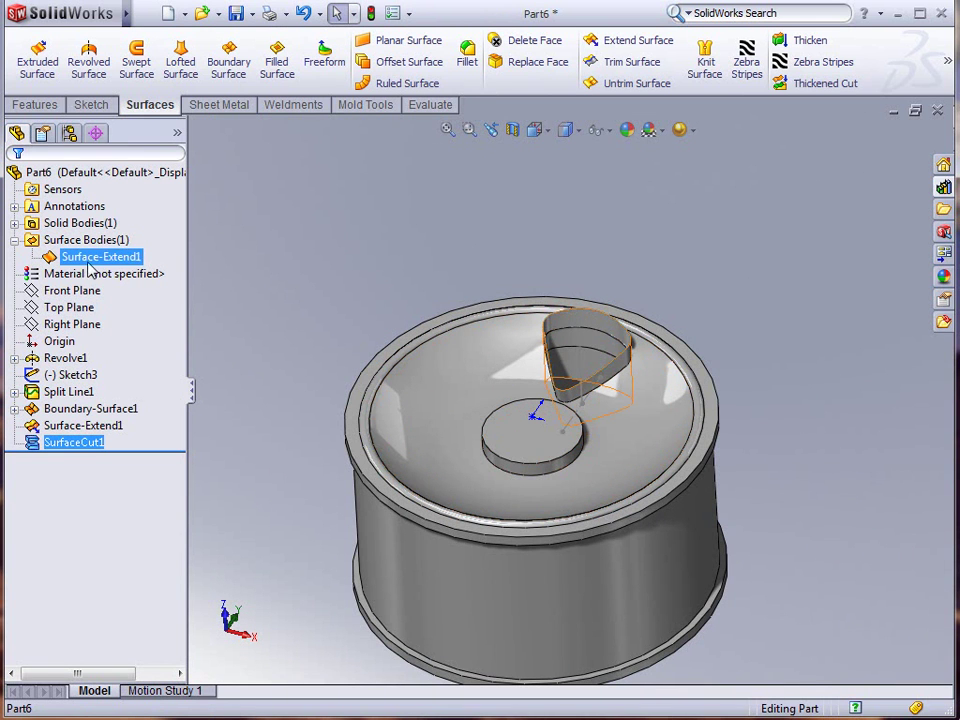
right_click(84, 262)
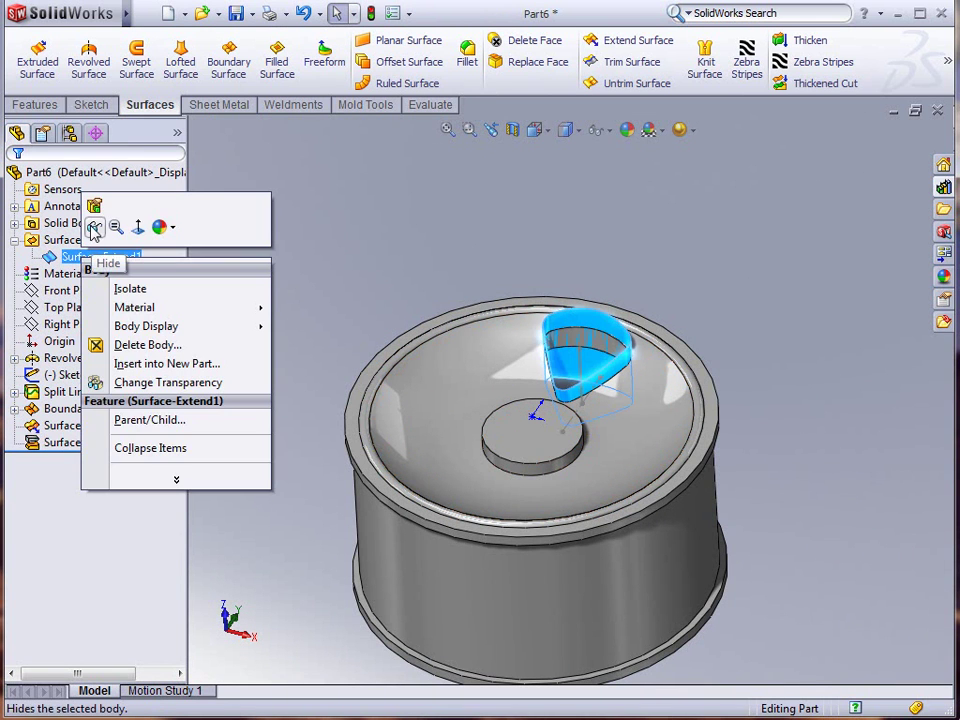
click(94, 225)
scroll(626, 401, down, 2)
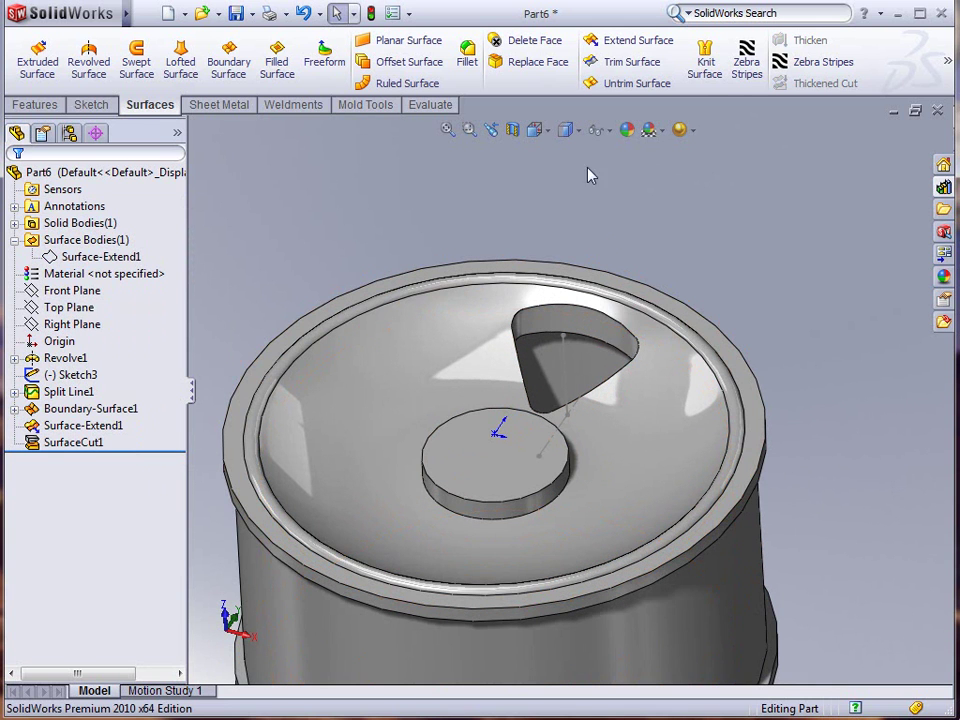
click(605, 131)
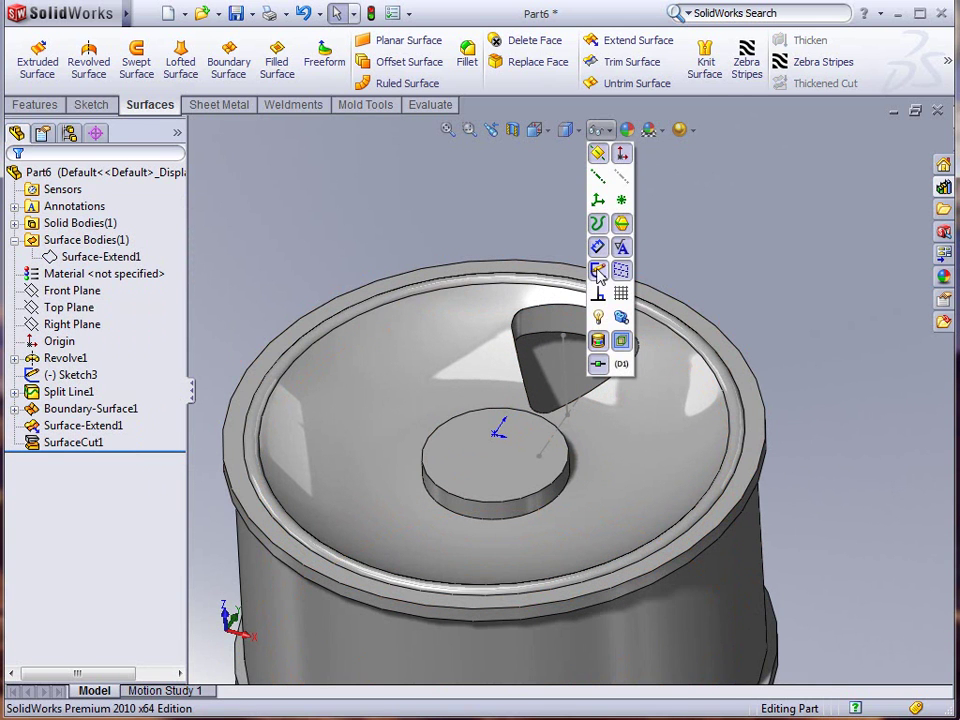
Step: Check the pocket profile in a Right Plane section view, then cancel the section
middle_drag(553, 386, 572, 260)
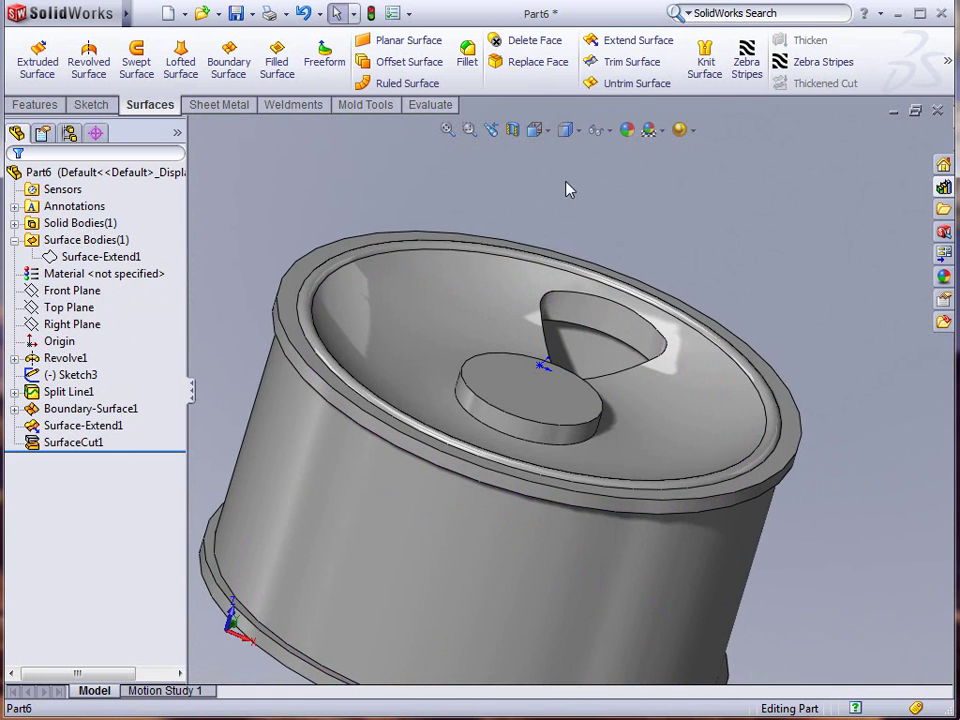
click(514, 136)
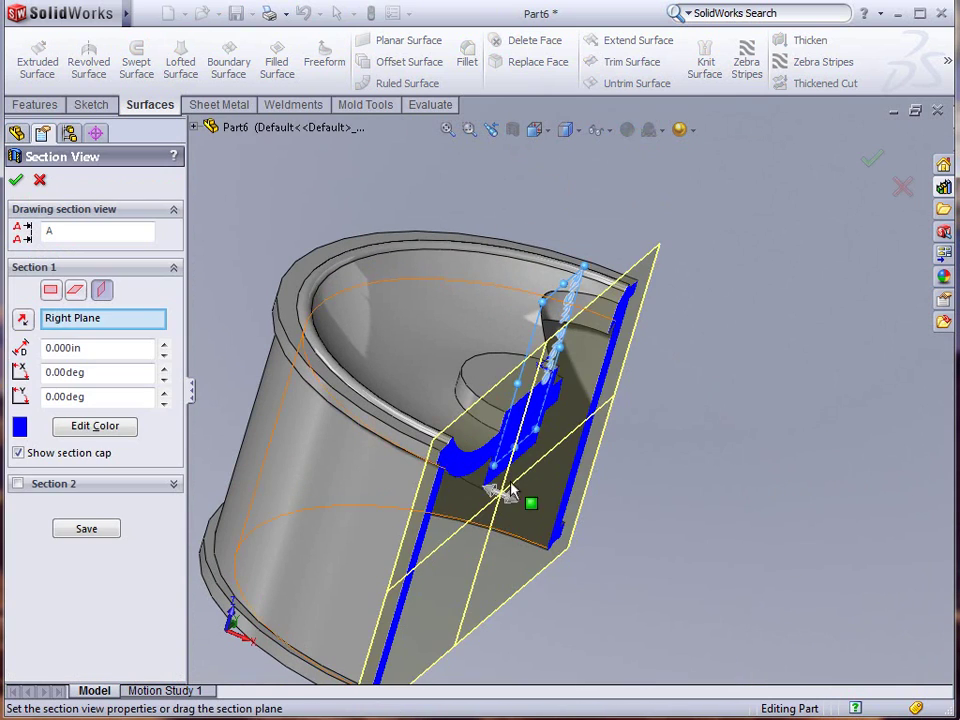
middle_drag(505, 500, 399, 418)
scroll(452, 261, down, 5)
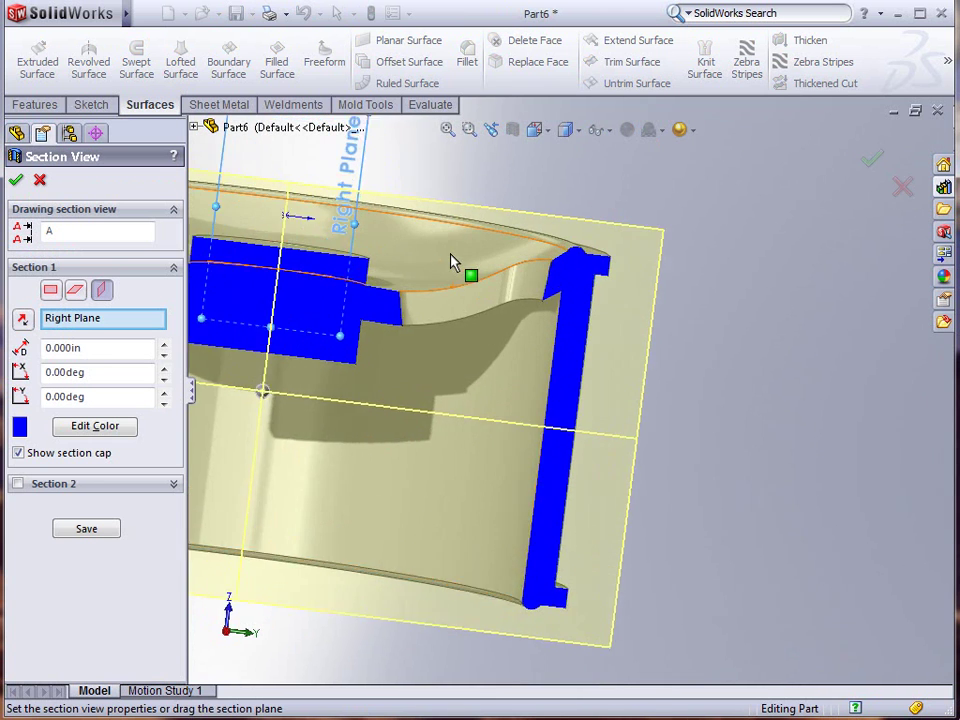
middle_drag(454, 336, 462, 248)
scroll(434, 370, up, 3)
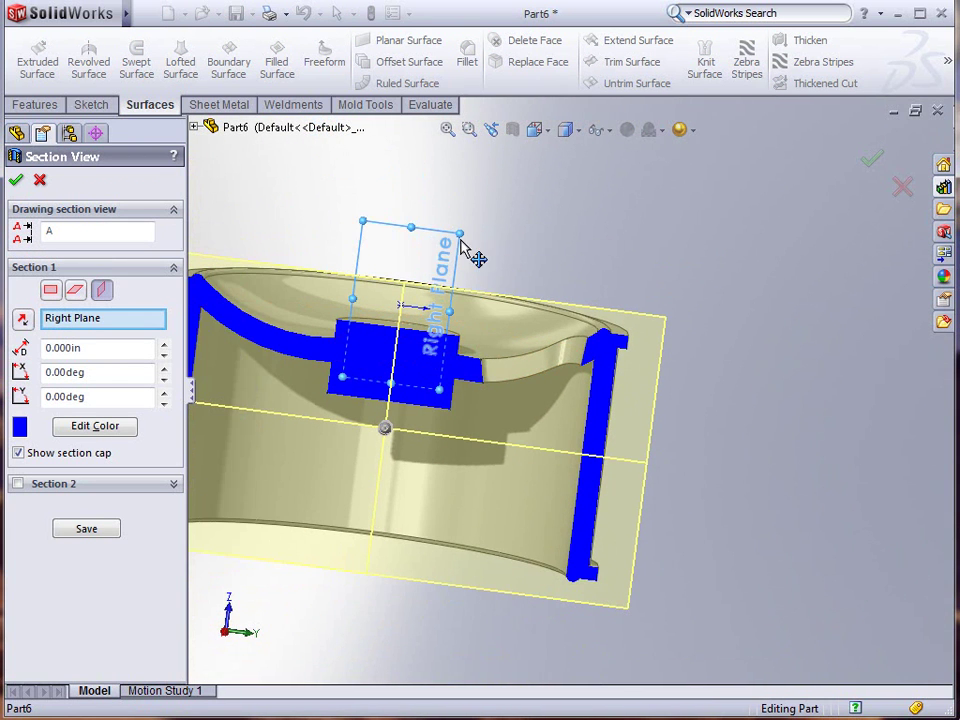
click(903, 187)
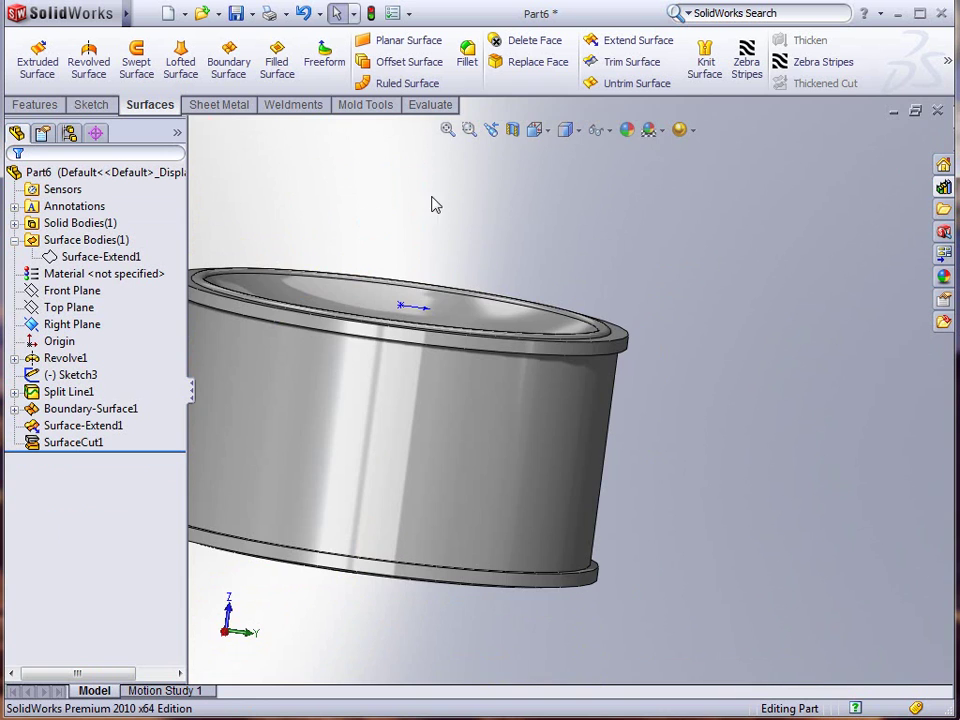
middle_drag(435, 204, 568, 336)
scroll(504, 336, up, 3)
scroll(493, 407, down, 3)
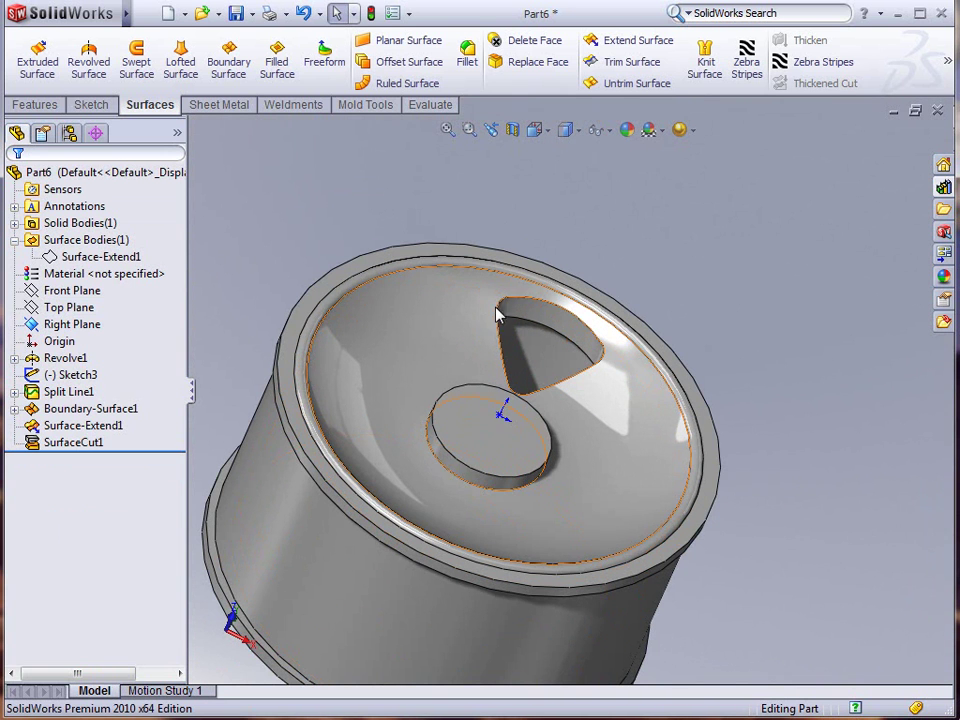
Step: Fillet the pocket opening's full edge loop at 0.250 in radius using FilletXpert
click(467, 55)
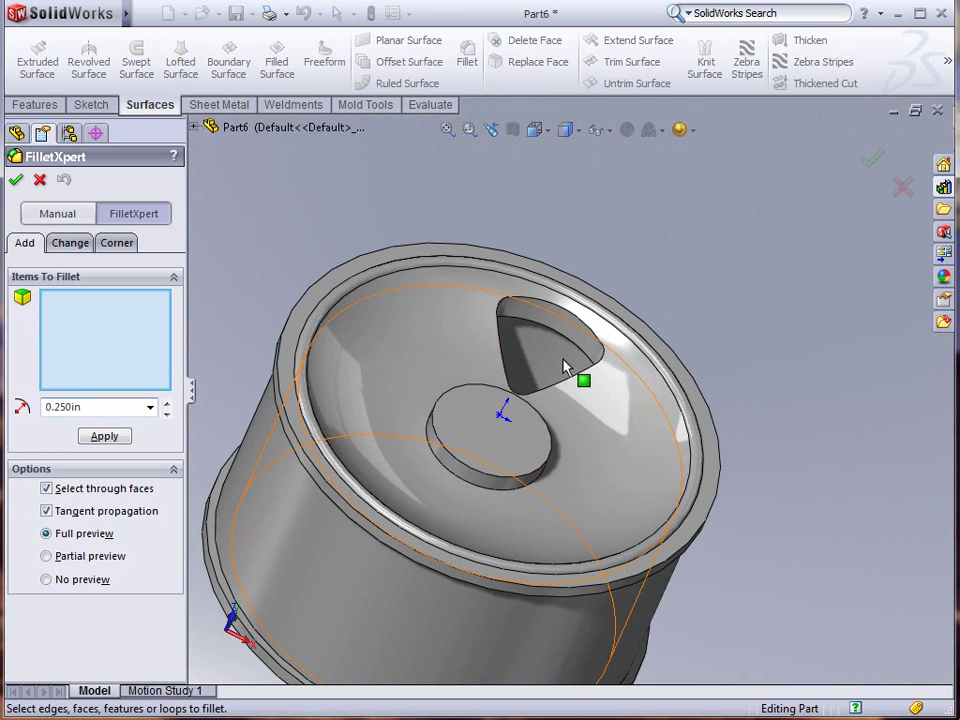
click(572, 386)
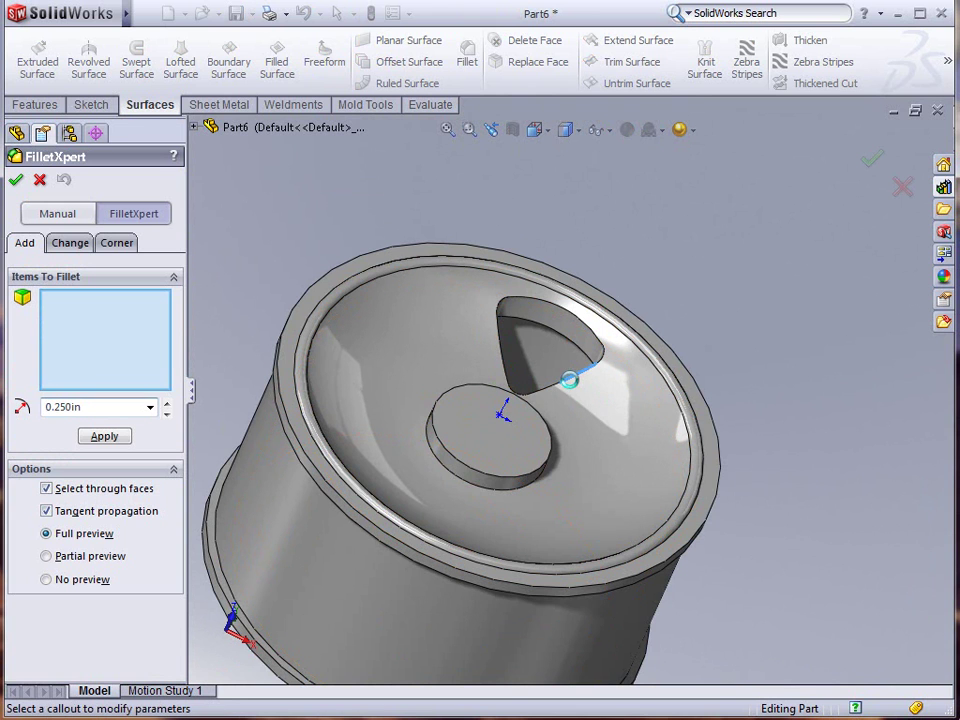
click(574, 386)
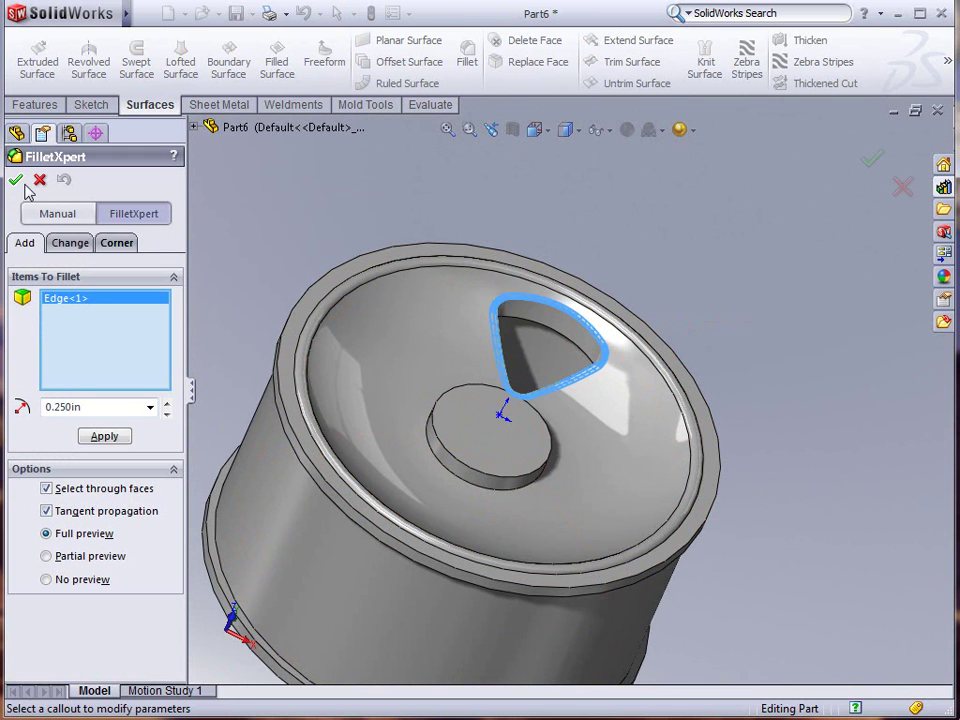
key(Return)
middle_drag(422, 306, 385, 355)
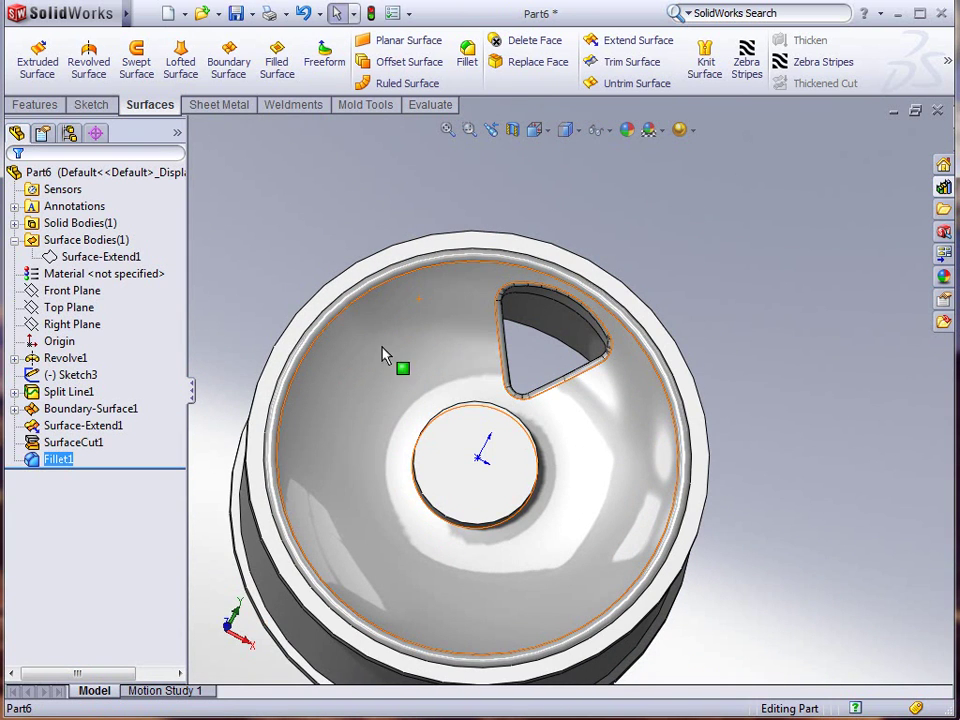
Step: Start a Circular Pattern with the hub's circular edge as the axis
click(30, 104)
click(543, 88)
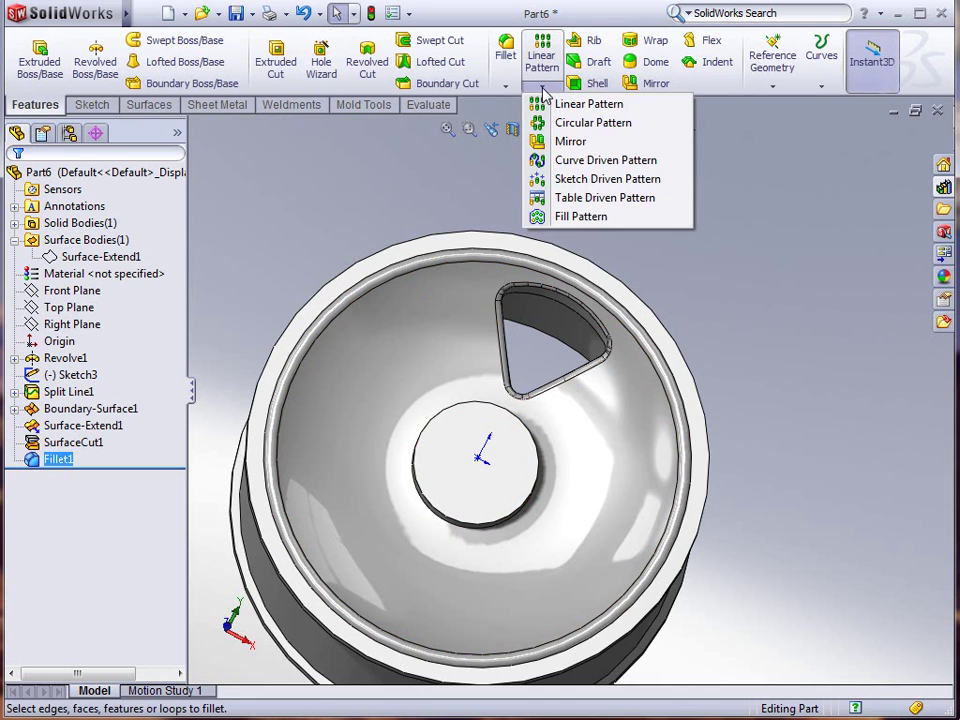
click(594, 122)
click(532, 447)
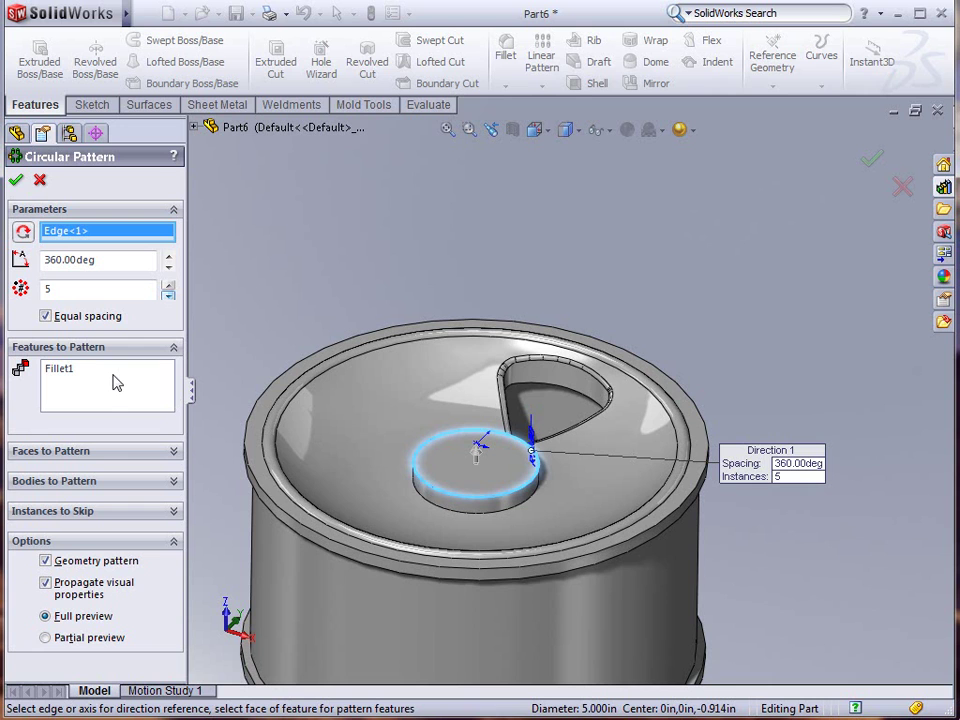
Step: Pattern SurfaceCut1 and Fillet1 as 5 equally spaced instances over 360°
click(116, 382)
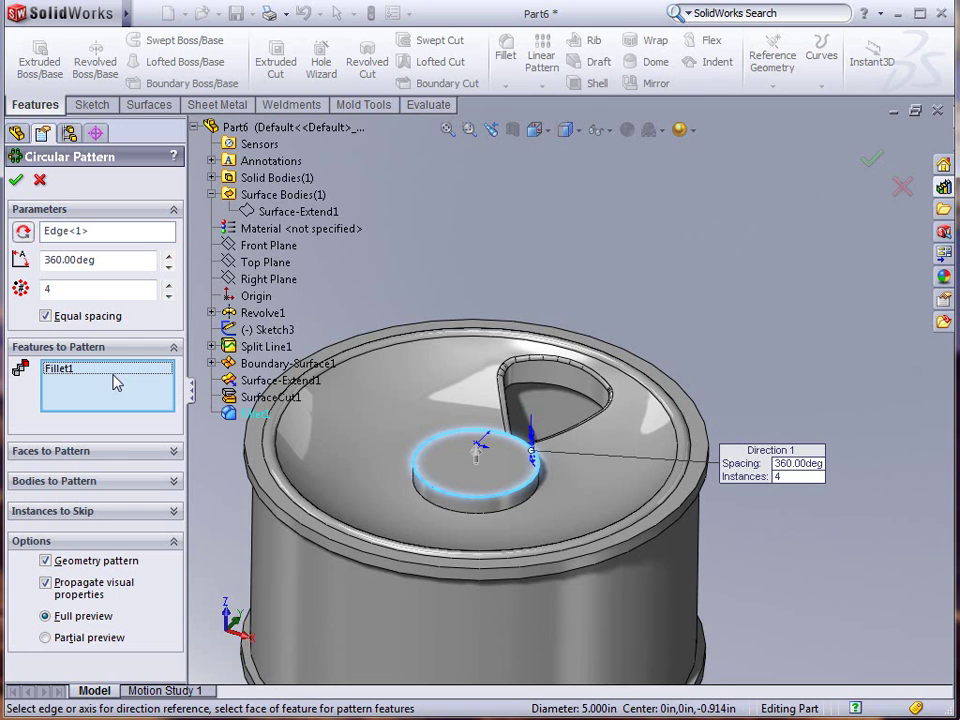
click(252, 412)
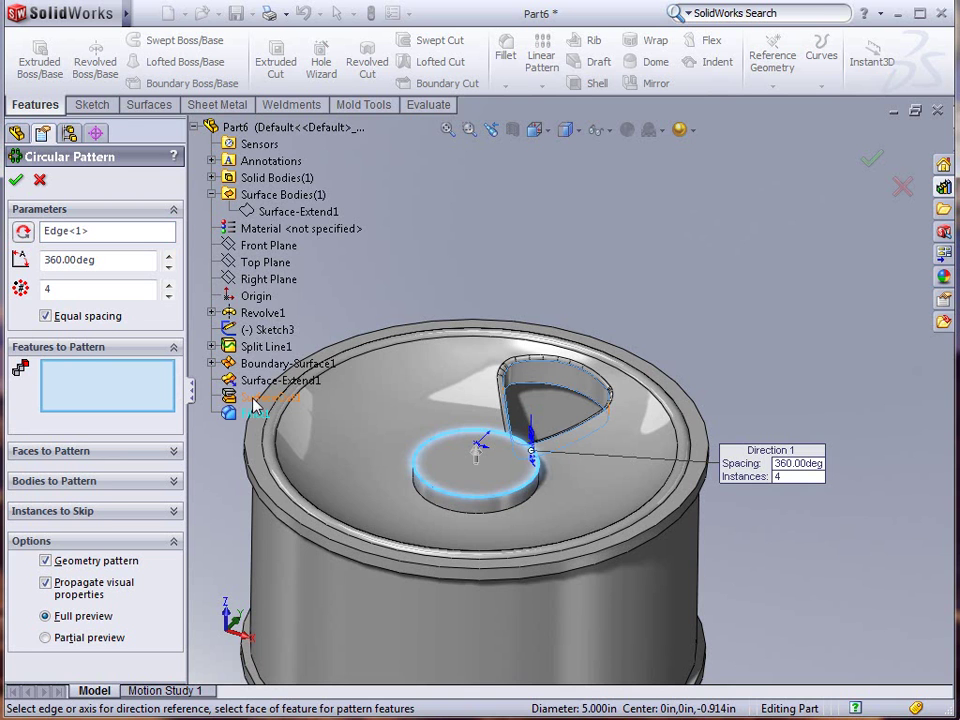
click(248, 397)
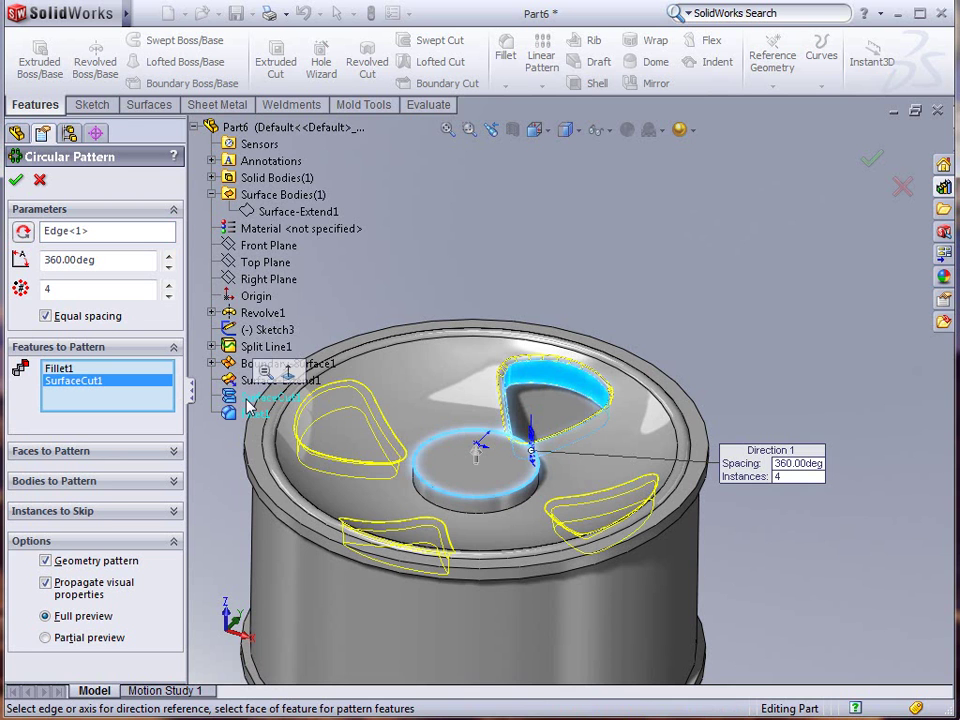
scroll(408, 500, up, 2)
middle_drag(408, 500, 497, 456)
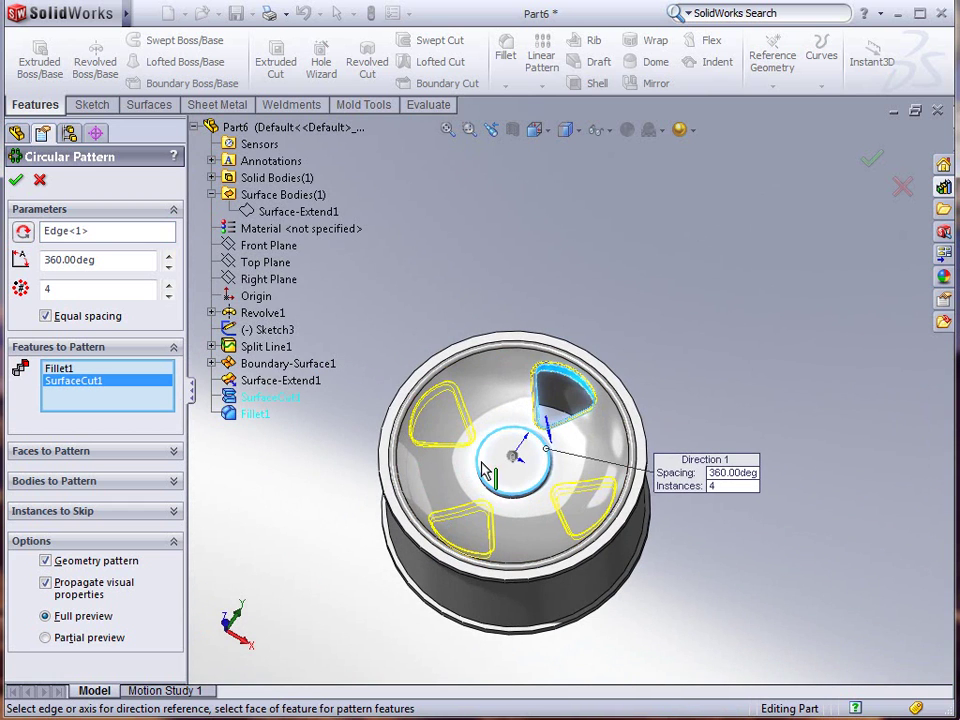
click(169, 285)
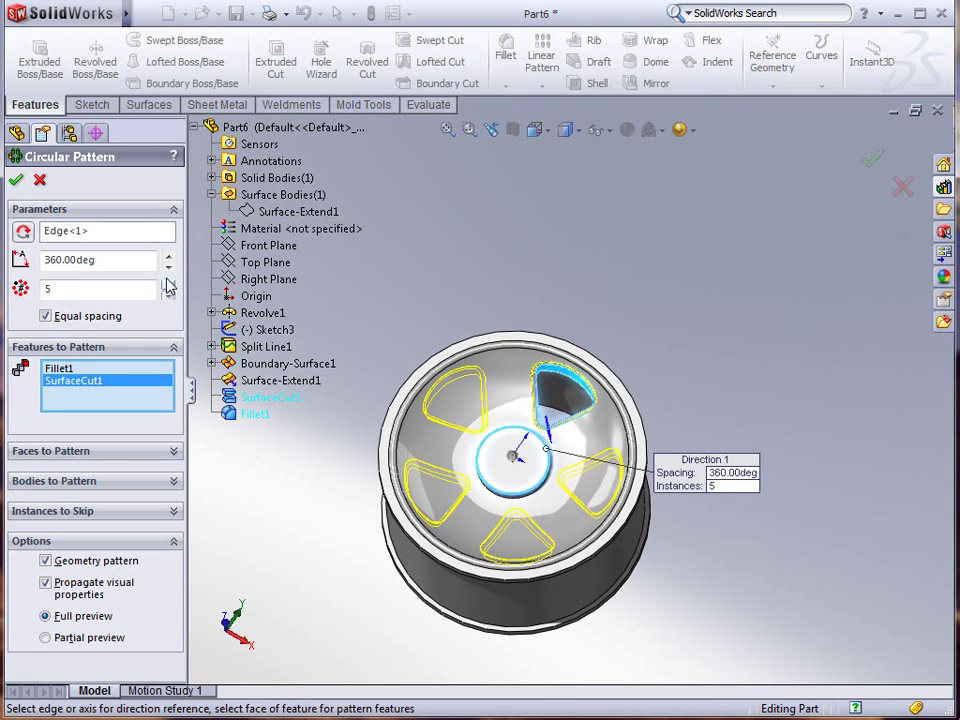
click(16, 181)
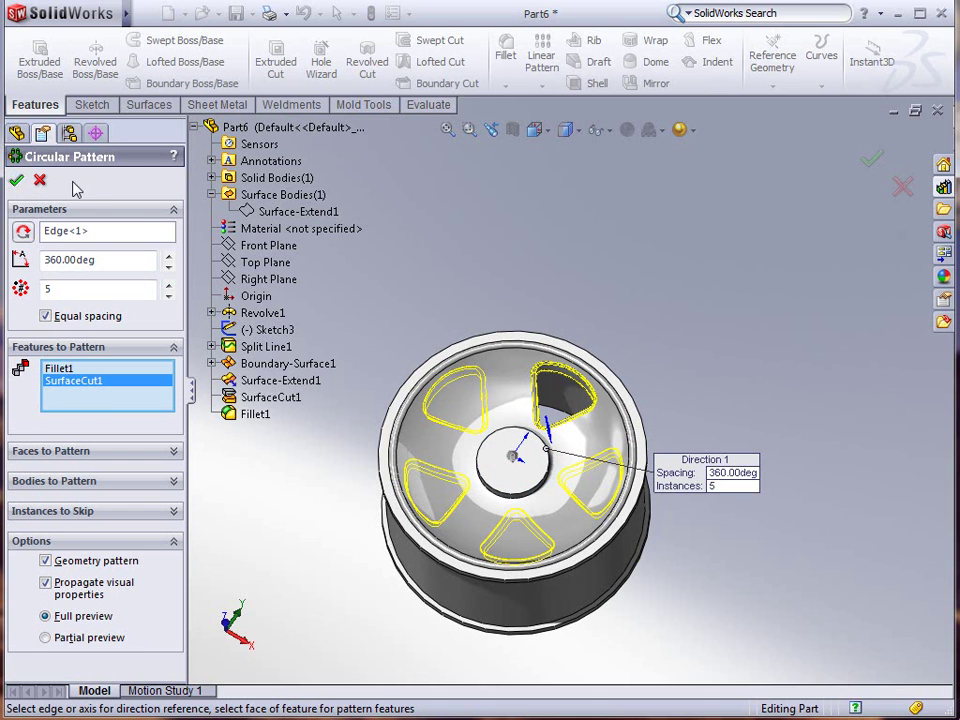
scroll(520, 532, down, 3)
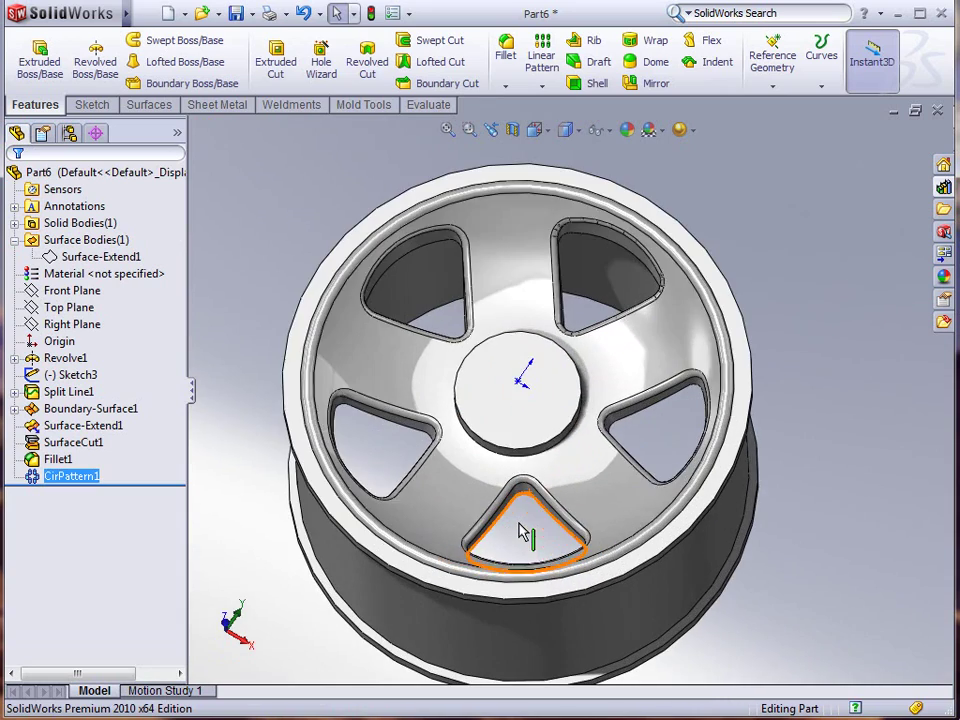
middle_drag(506, 467, 506, 506)
mouse_move(574, 525)
middle_down()
mouse_move(649, 514)
mouse_move(666, 497)
mouse_move(650, 503)
mouse_move(652, 515)
middle_up()
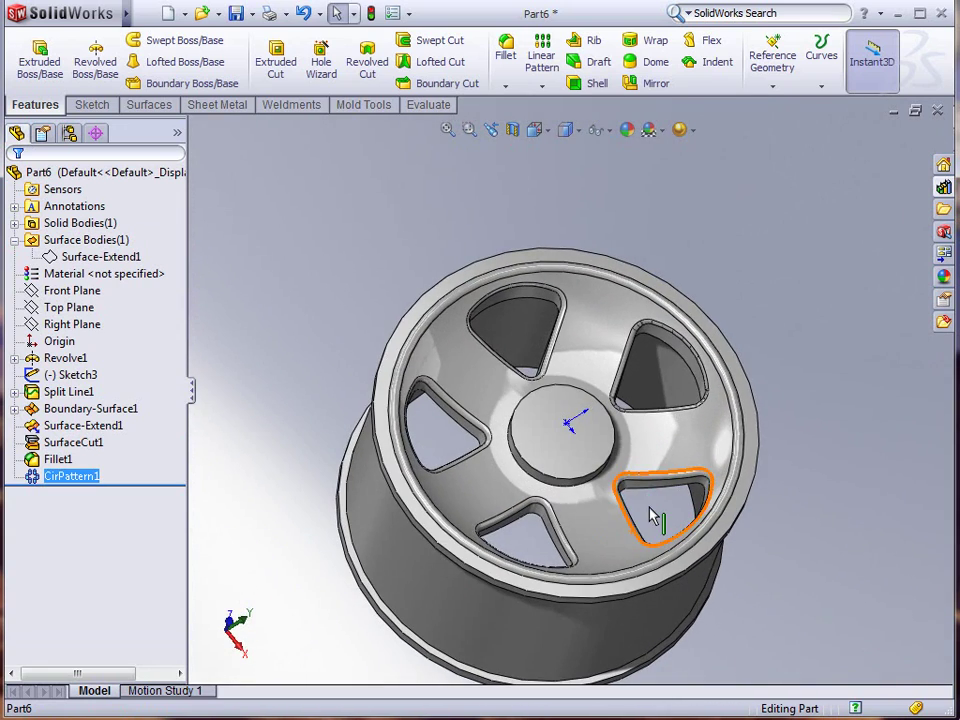